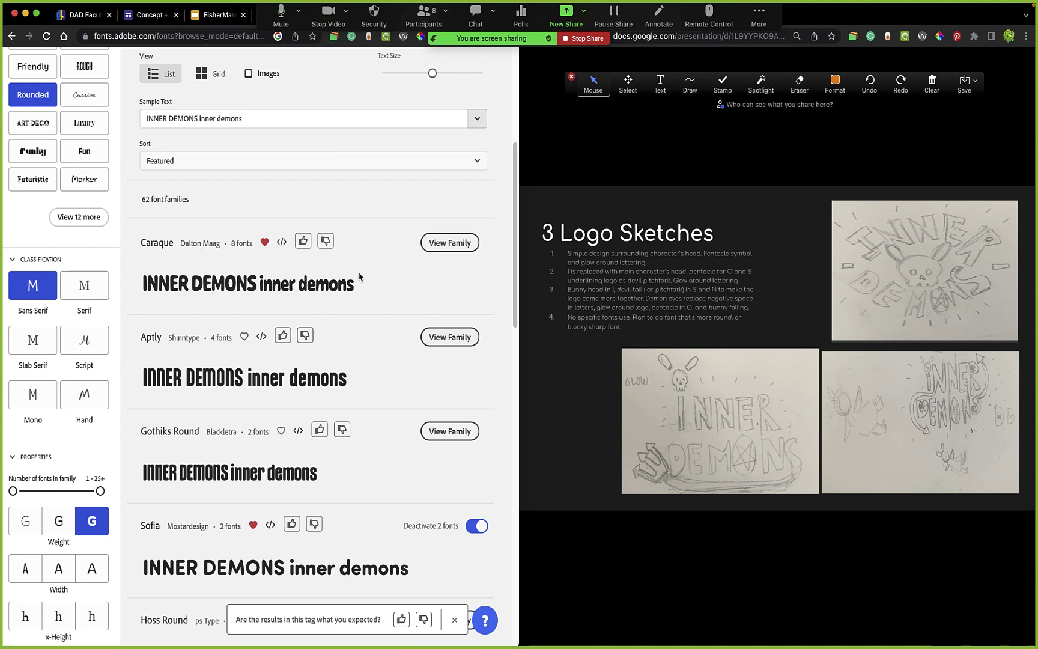
- Open the Caraque font family page and look through its styles
left_click(459, 247)
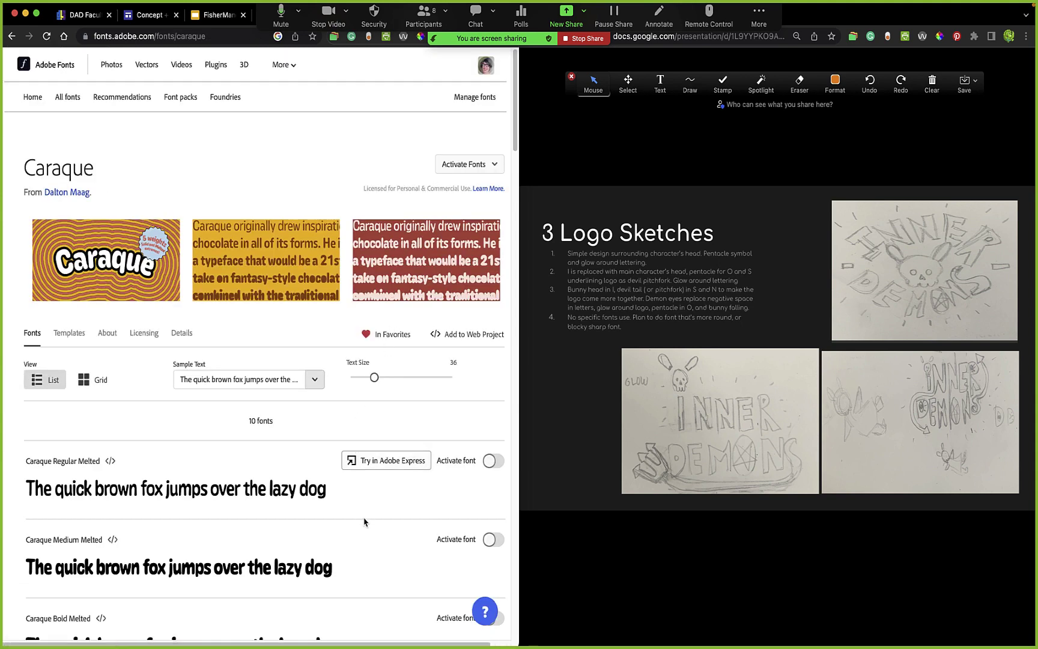
scroll(363, 521, "down", 5)
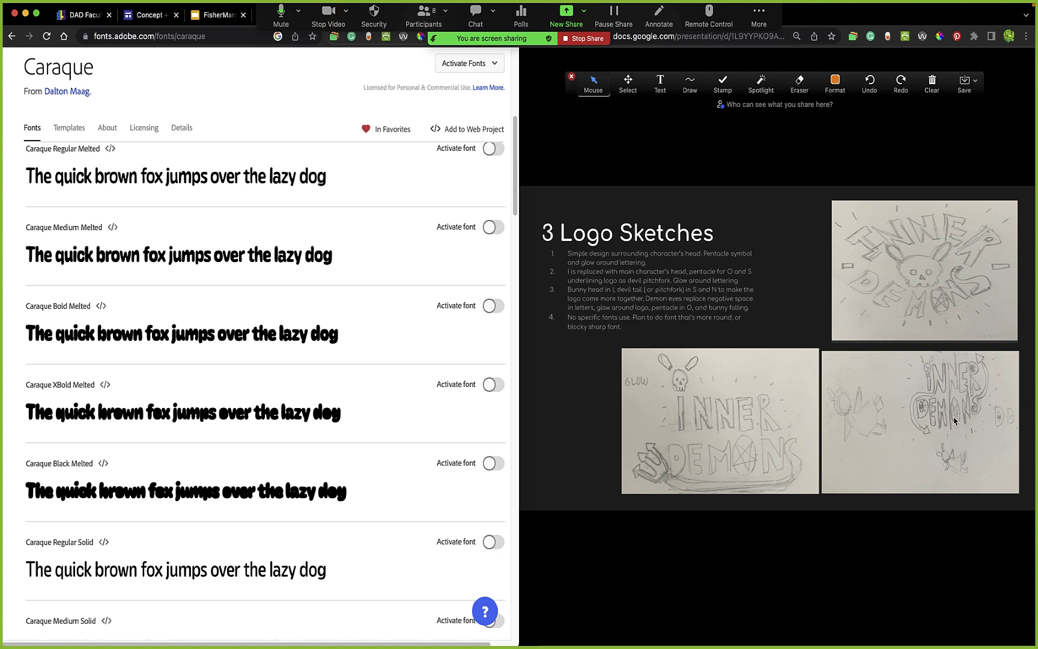
scroll(300, 297, "up", 5)
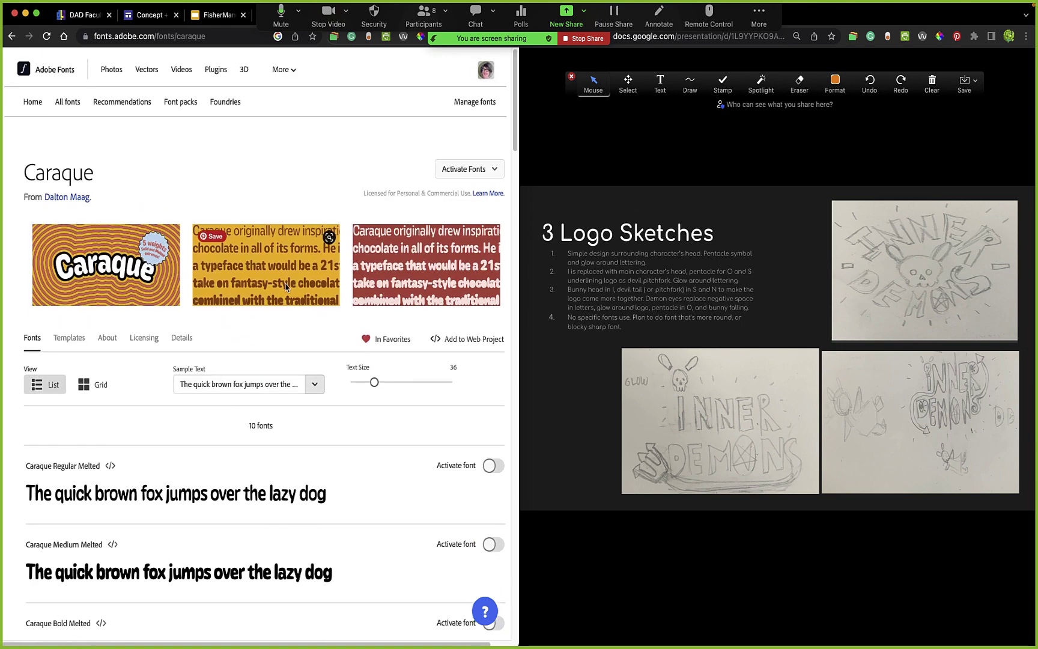
- Set the sample text of the Caraque styles to INNER DEMONS
left_click(244, 378)
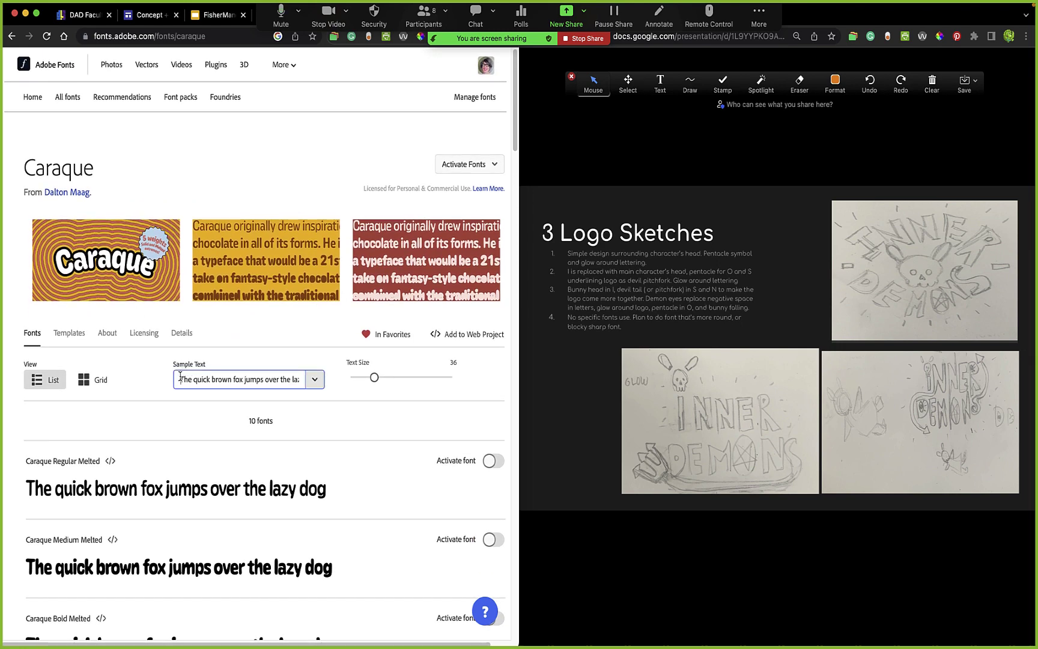
left_click_drag(181, 376, 312, 383)
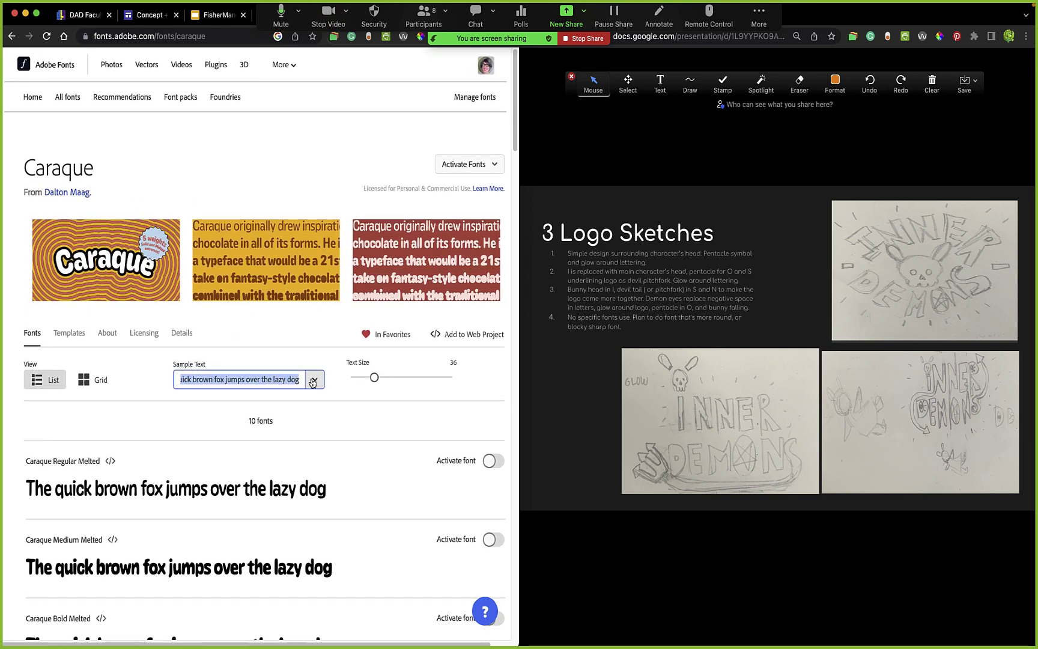
type("I")
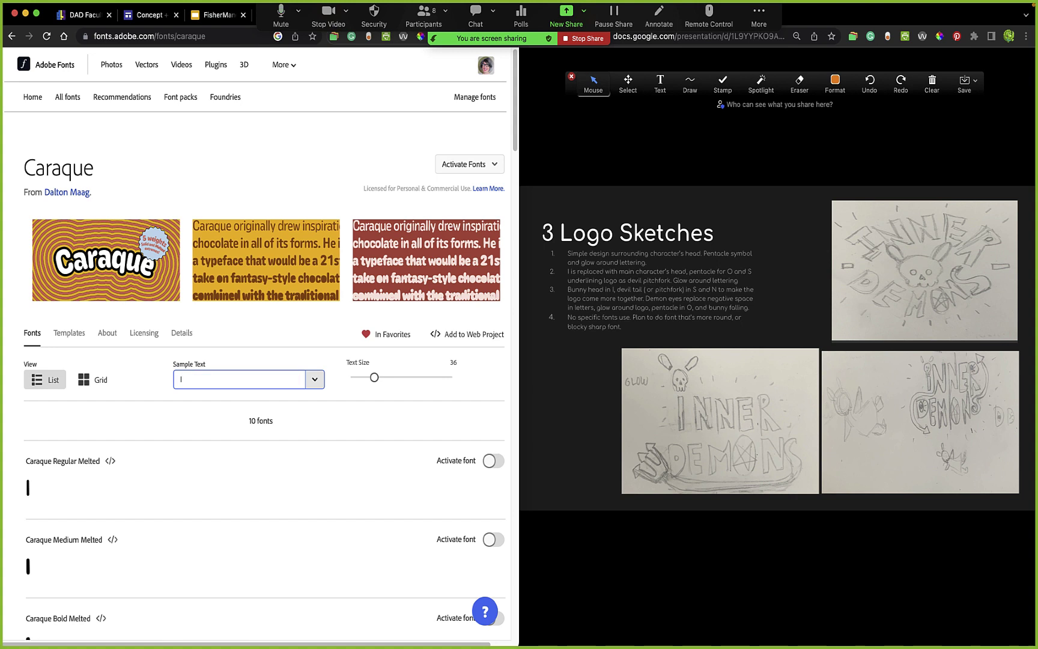
type("NNER DEM")
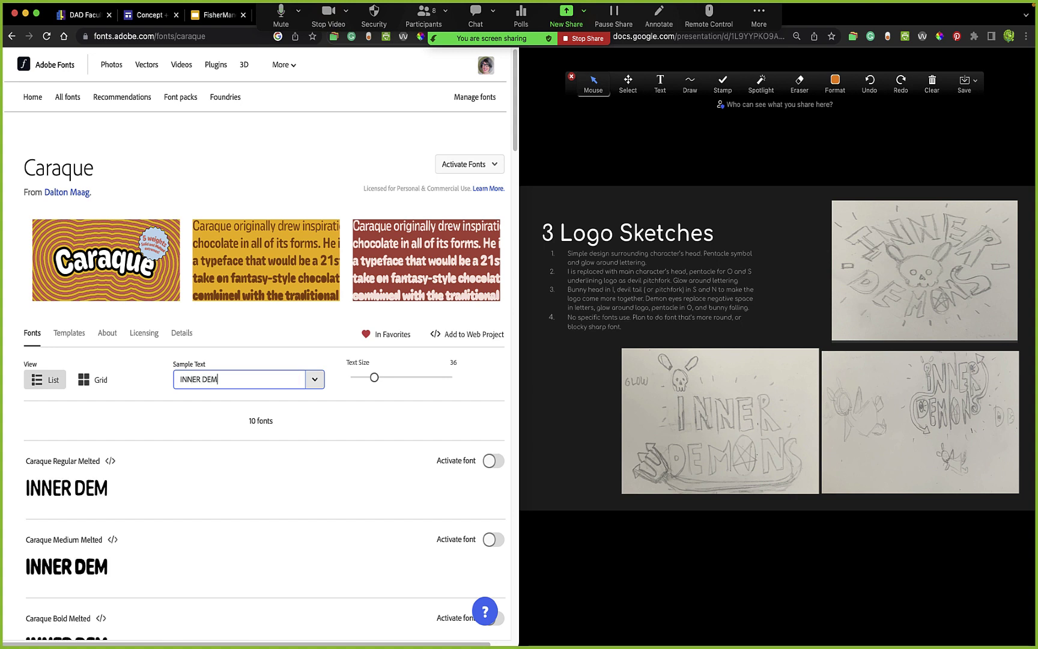
type("ONS")
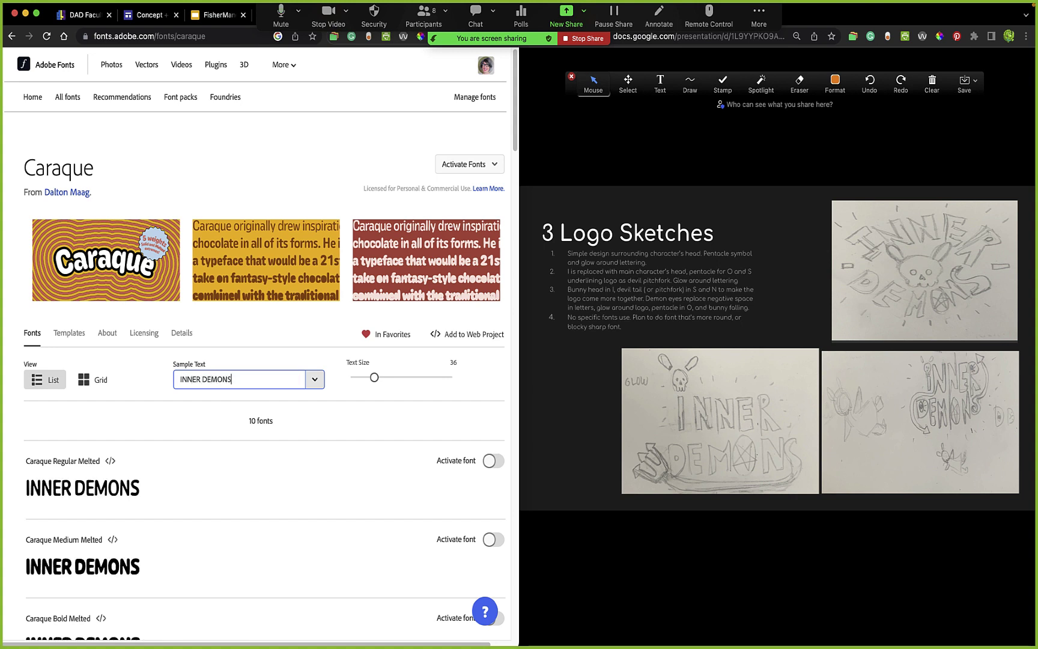
- Activate the Caraque Medium Melted font
scroll(339, 428, "down", 5)
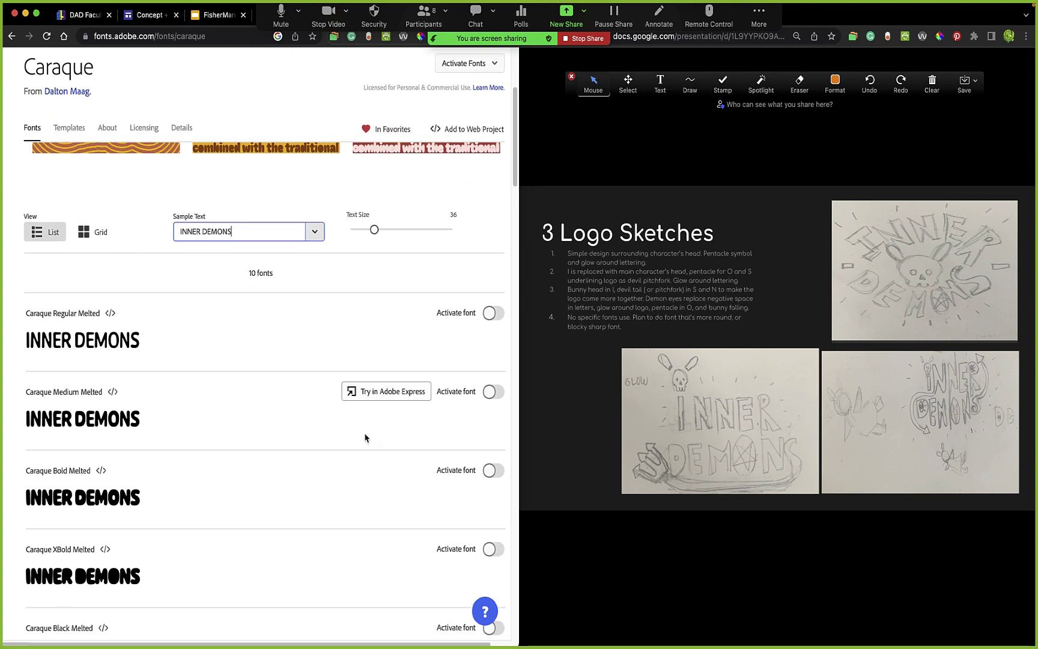
scroll(365, 438, "down", 1)
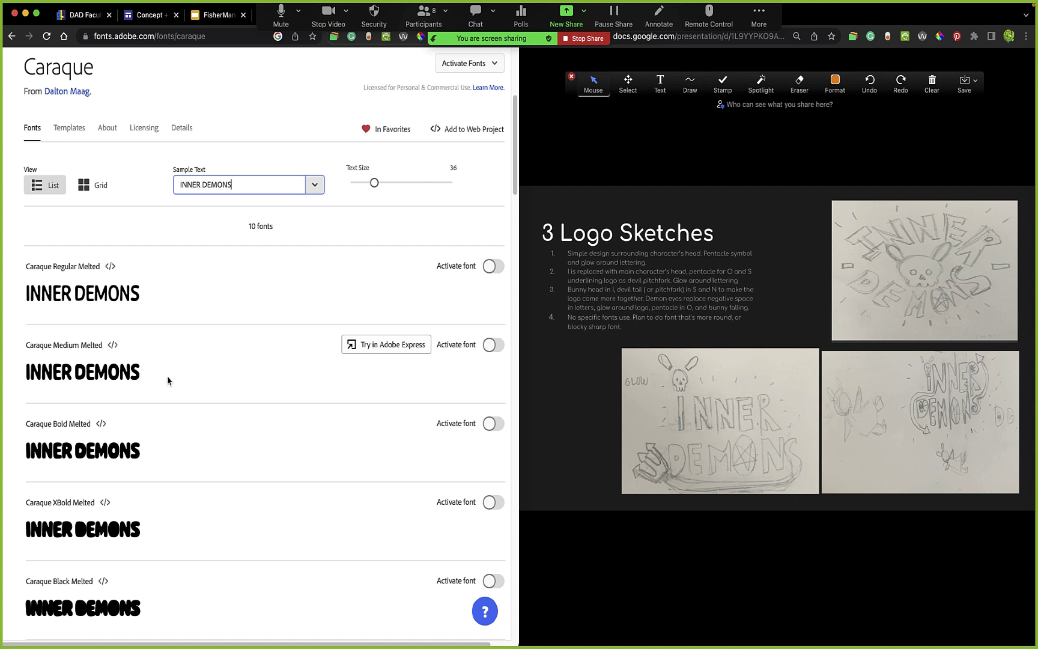
left_click(493, 345)
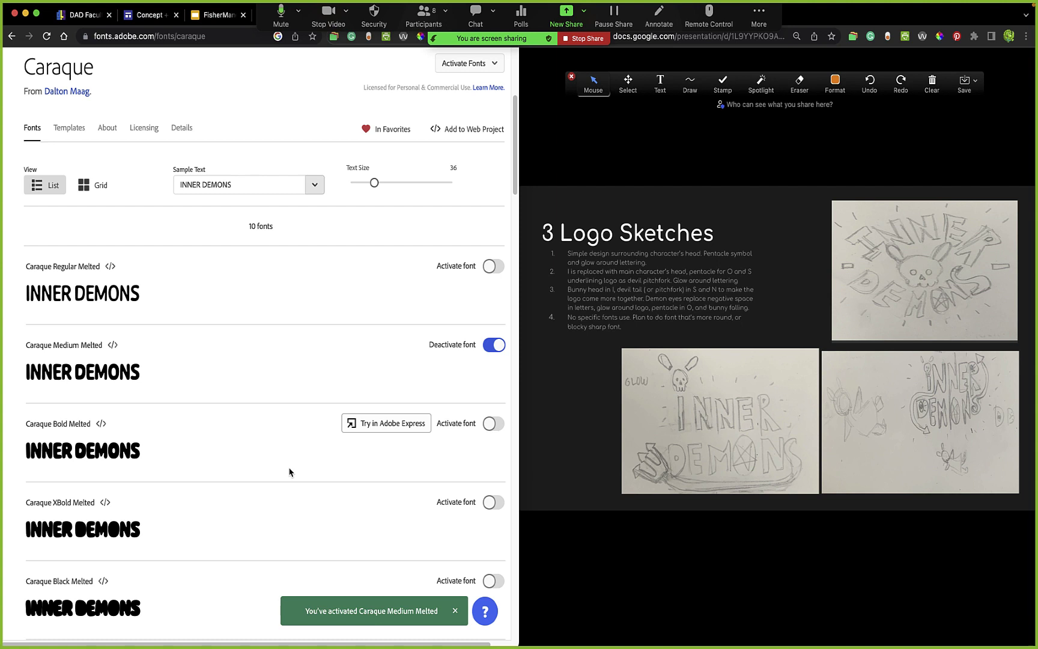
- Compare the remaining Caraque Melted and Solid weights using the INNER DEMONS sample
scroll(289, 472, "down", 10)
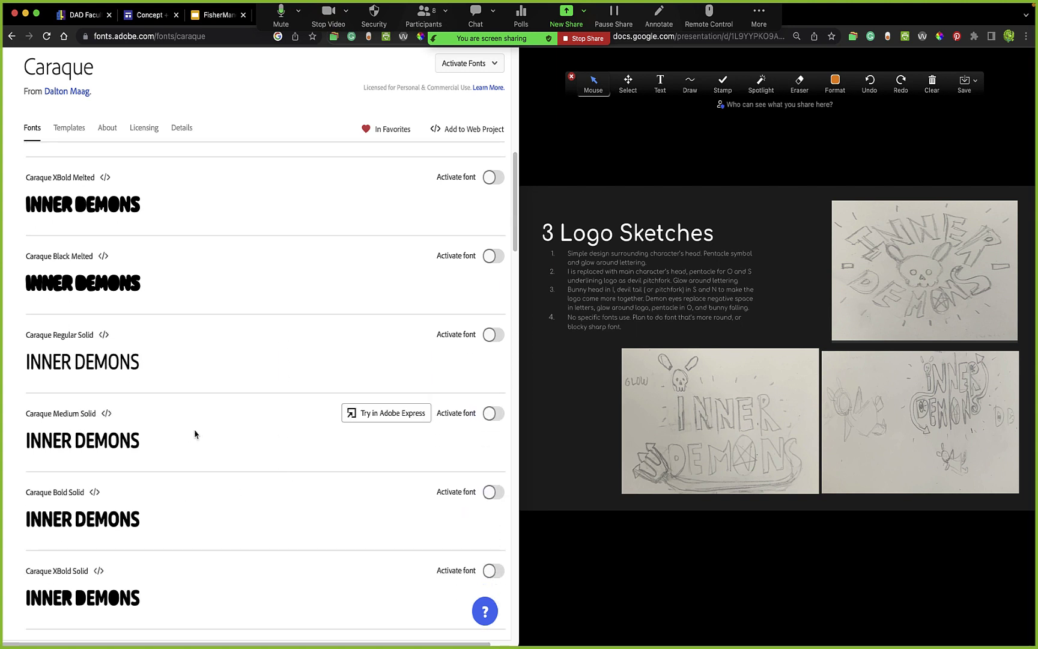
scroll(194, 431, "up", 12)
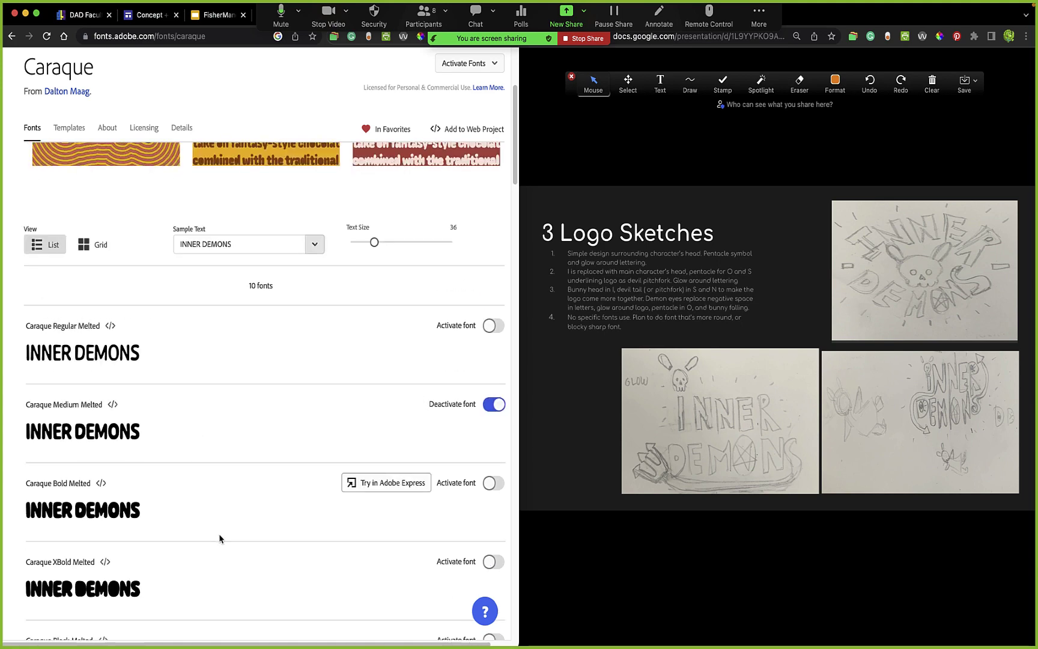
scroll(219, 534, "down", 18)
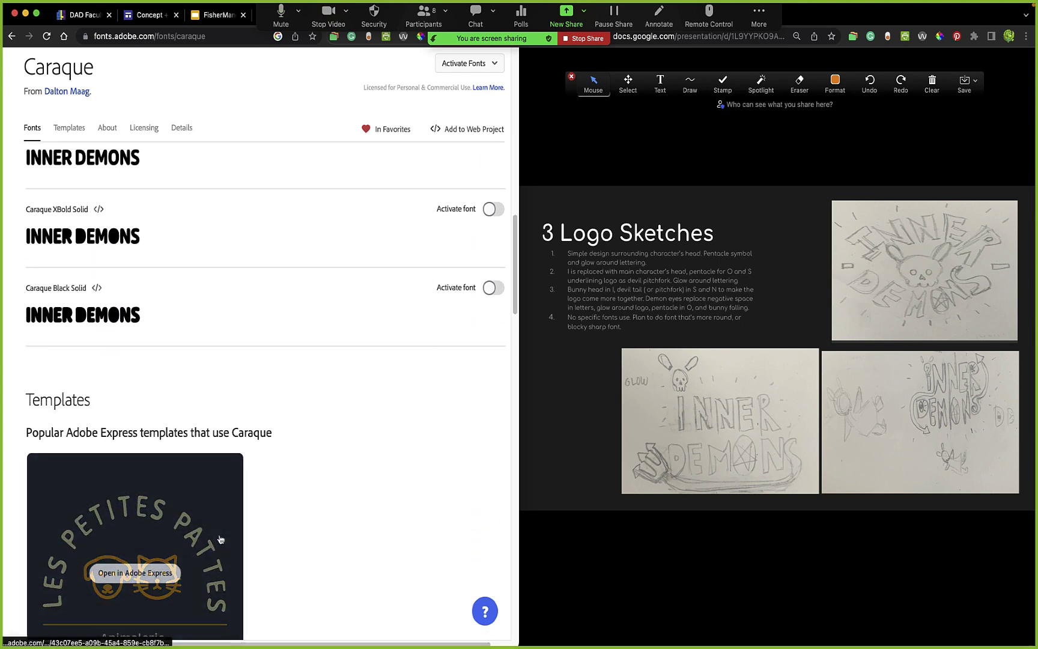
scroll(219, 534, "up", 4)
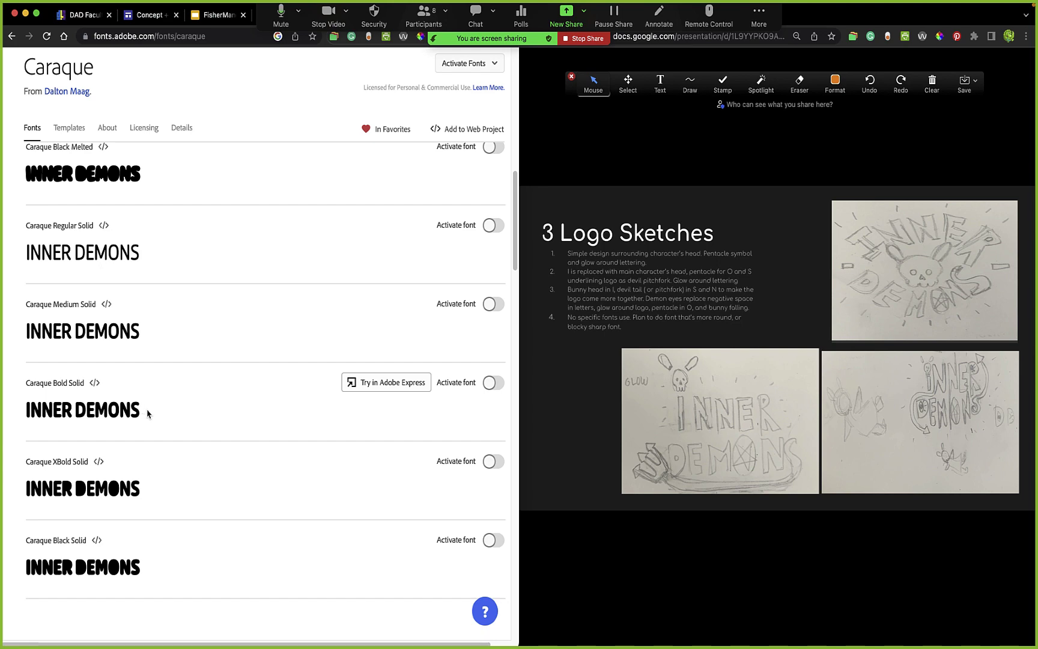
scroll(173, 371, "up", 12)
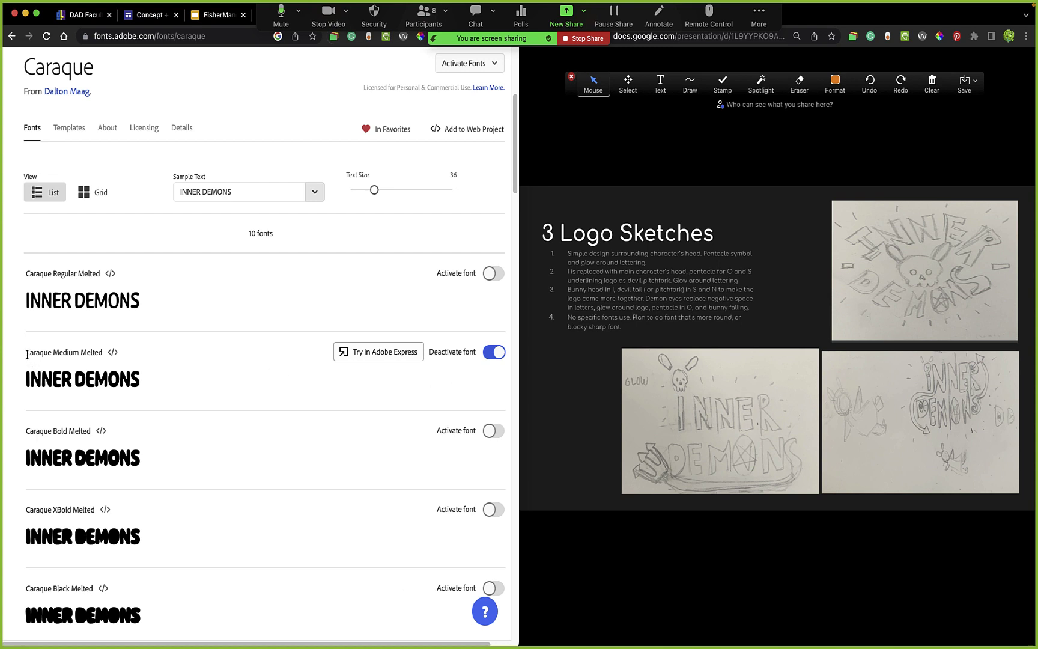
left_click_drag(26, 350, 86, 364)
left_click(85, 362)
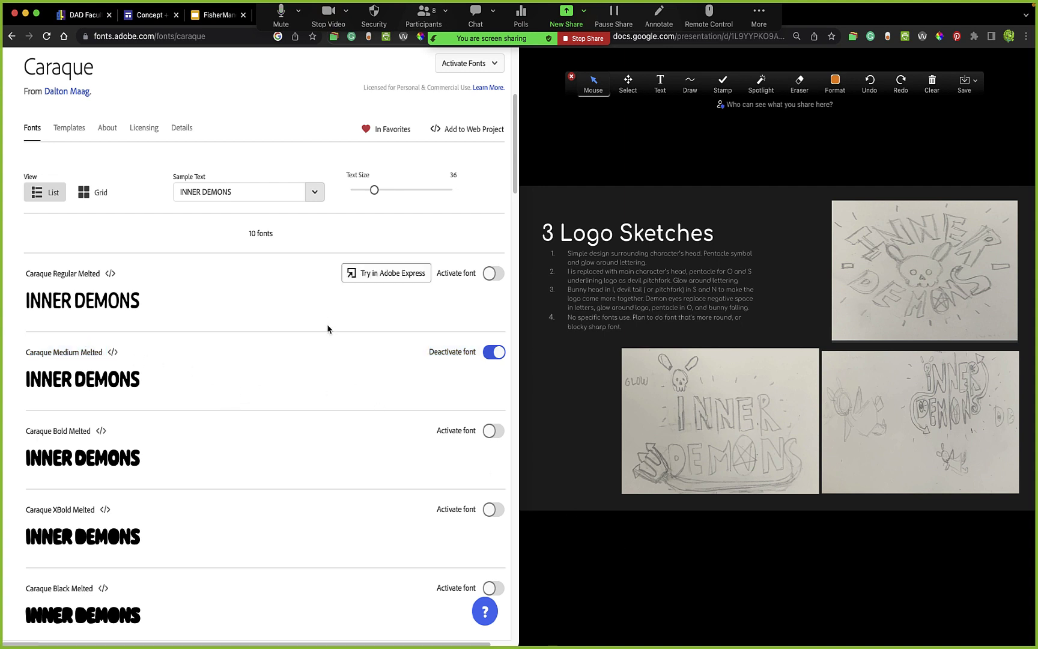
- Enlarge the slide presentation, return to the 3 Logo Sketches slide and capture a screenshot of the third sketch with the arrow-tailed lettering
left_click(656, 574)
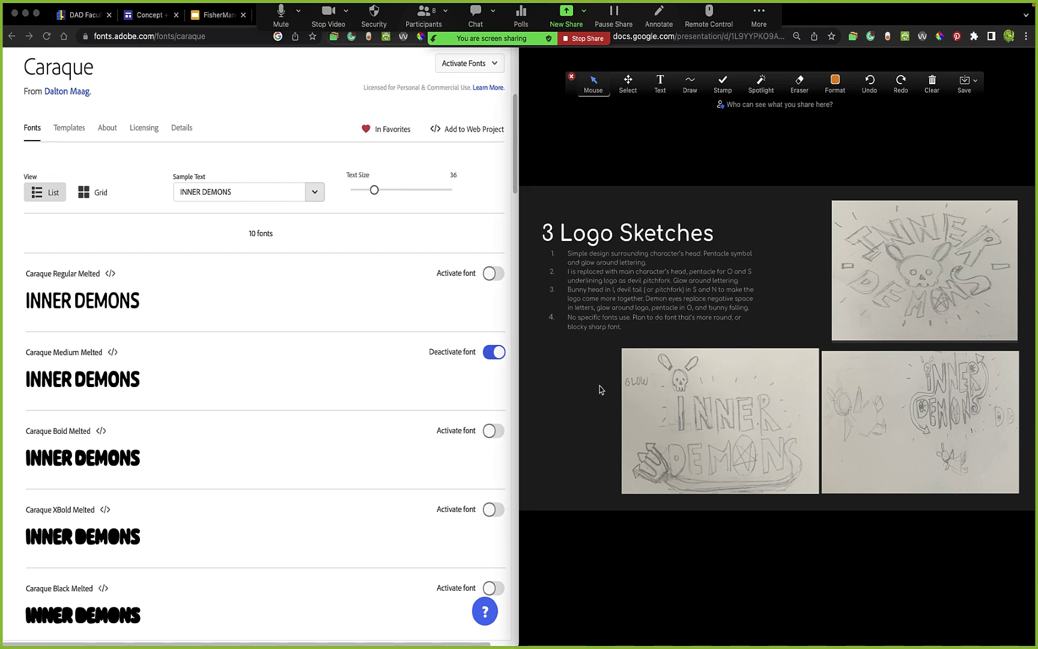
key("Right")
left_click_drag(519, 344, 18, 287)
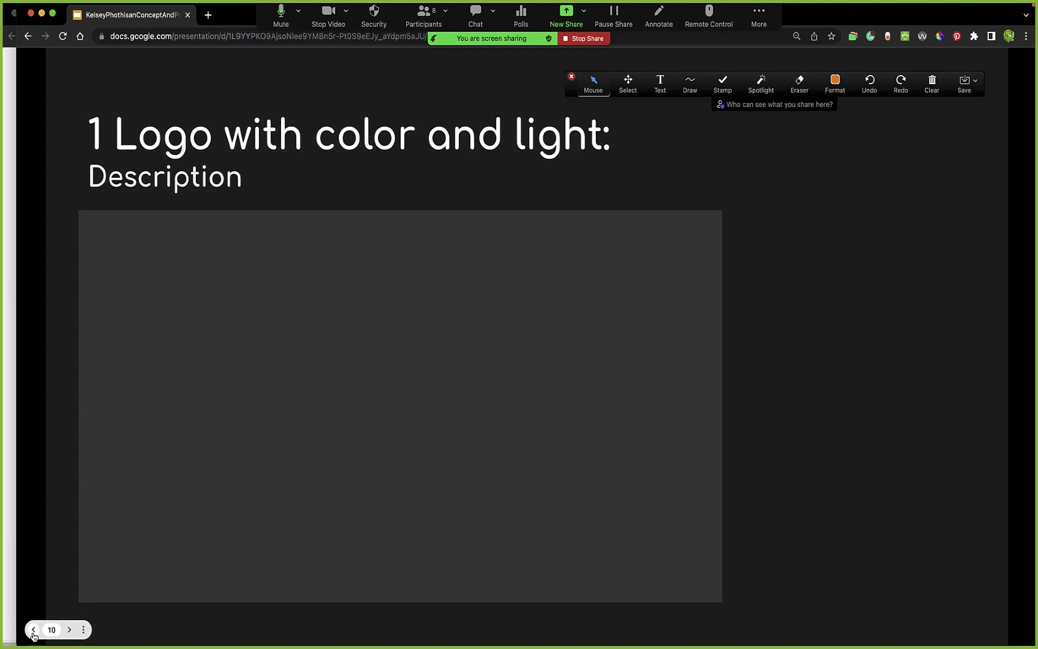
left_click(33, 631)
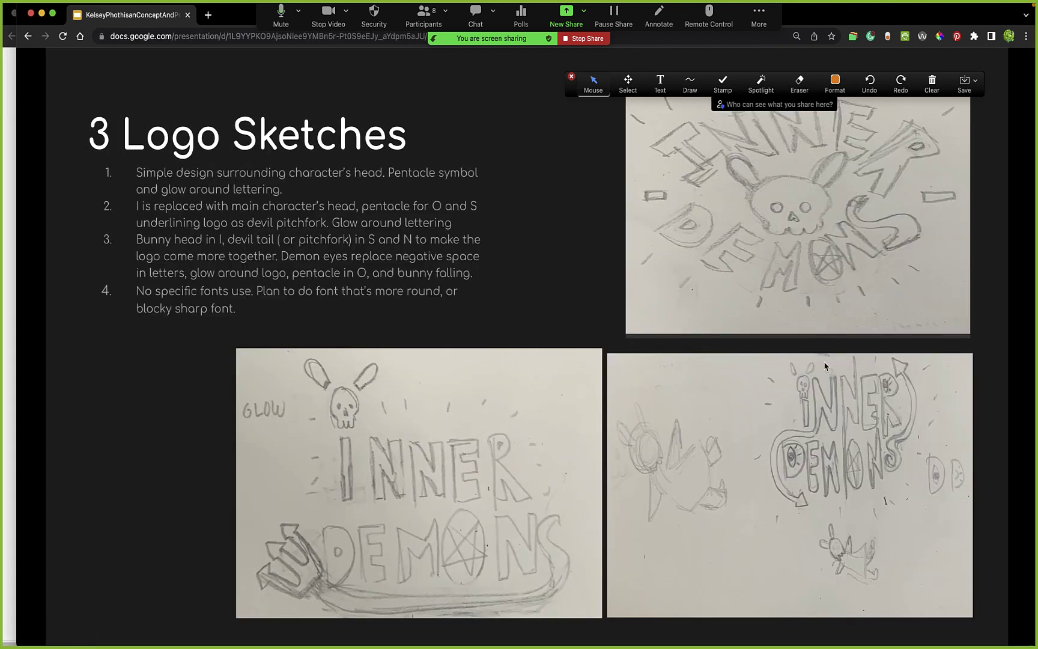
key("super+shift+4")
mouse_move(740, 352)
left_mouse_down()
mouse_move(927, 512)
mouse_move(937, 539)
mouse_move(920, 588)
mouse_move(972, 590)
left_mouse_up()
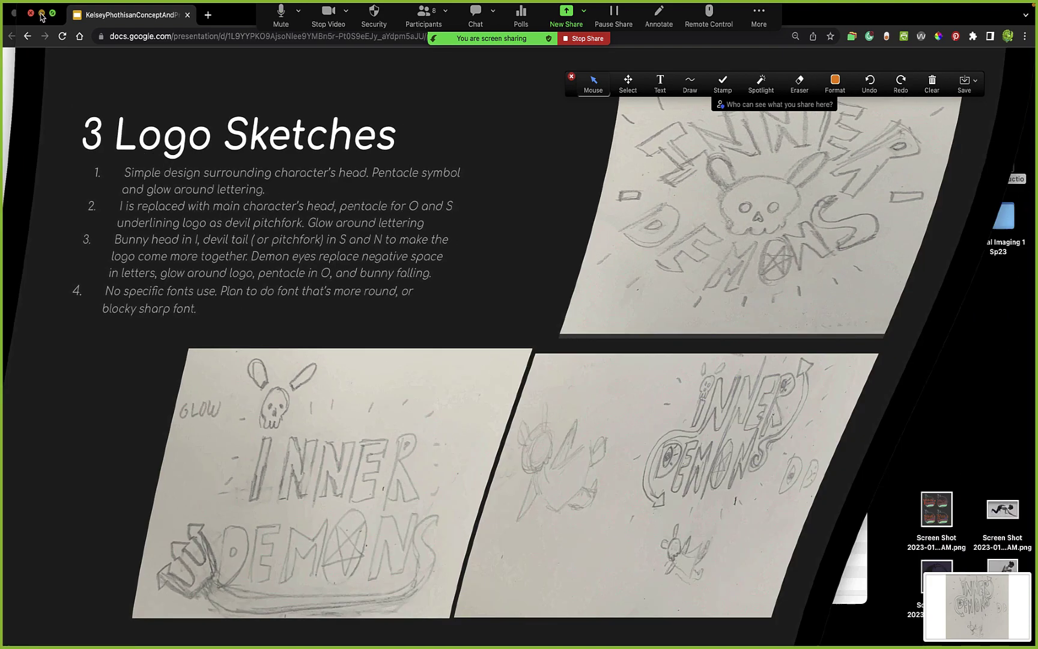
- Minimise the presentation, browser and file windows to uncover the desktop
left_click(41, 13)
left_click(25, 13)
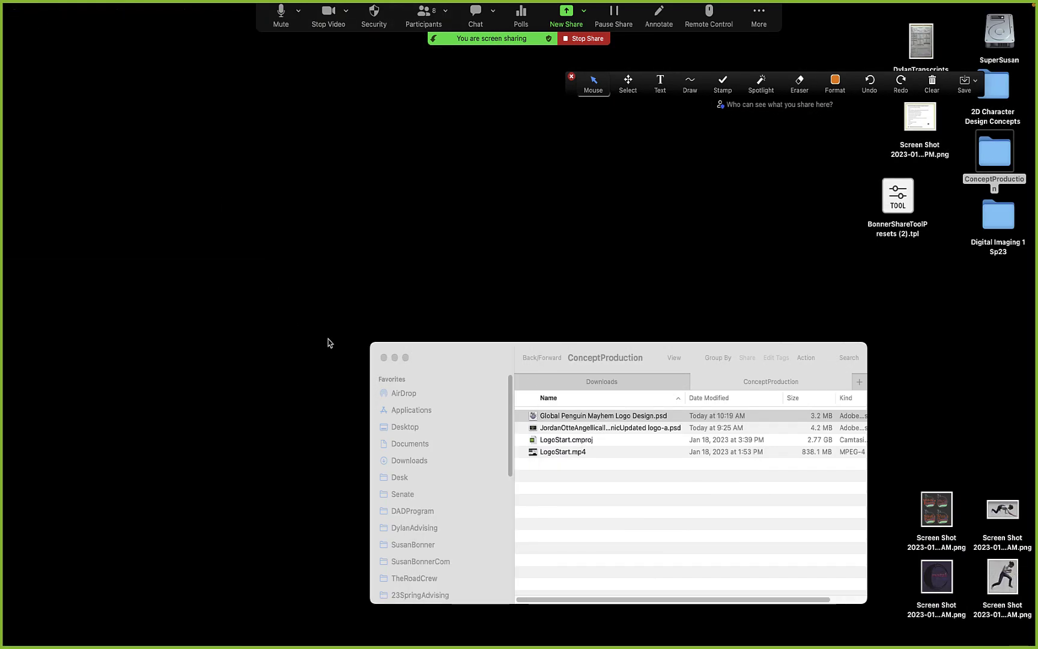
left_click(394, 357)
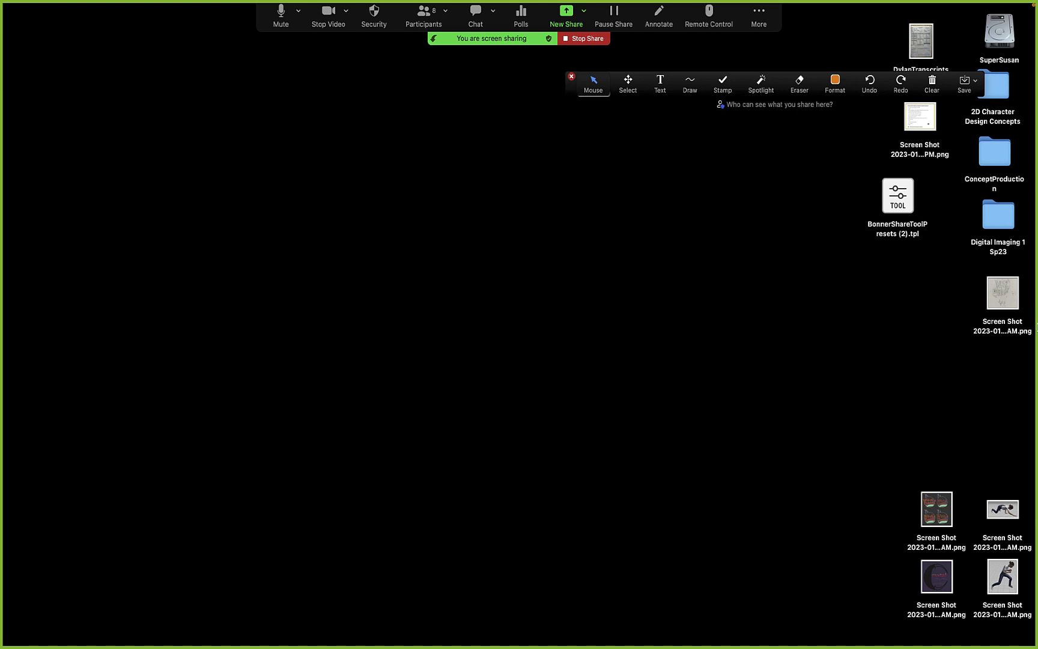
- Rename the new sketch screenshot on the desktop with the student's first name followed by InnerDemon
left_click(983, 334)
left_click(983, 334)
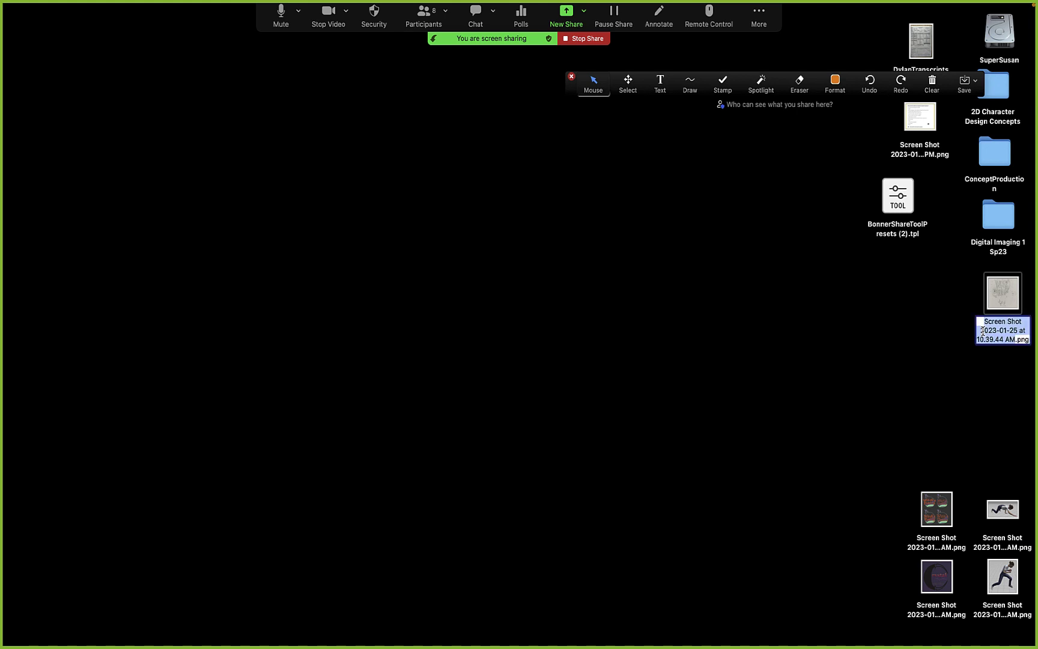
type("Kels")
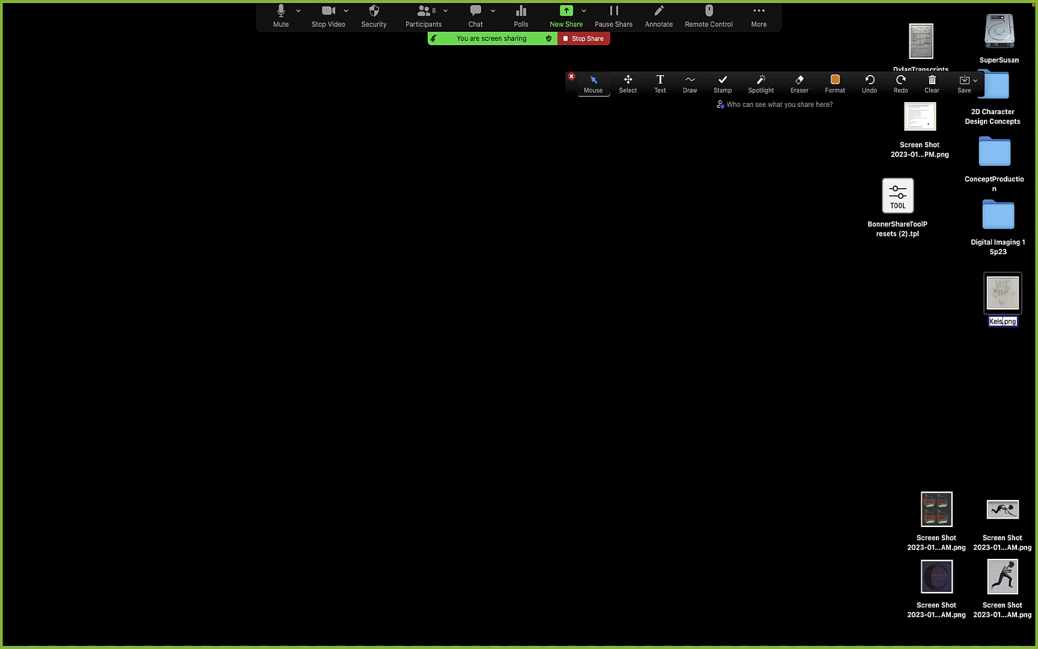
type("eyInnerDemons")
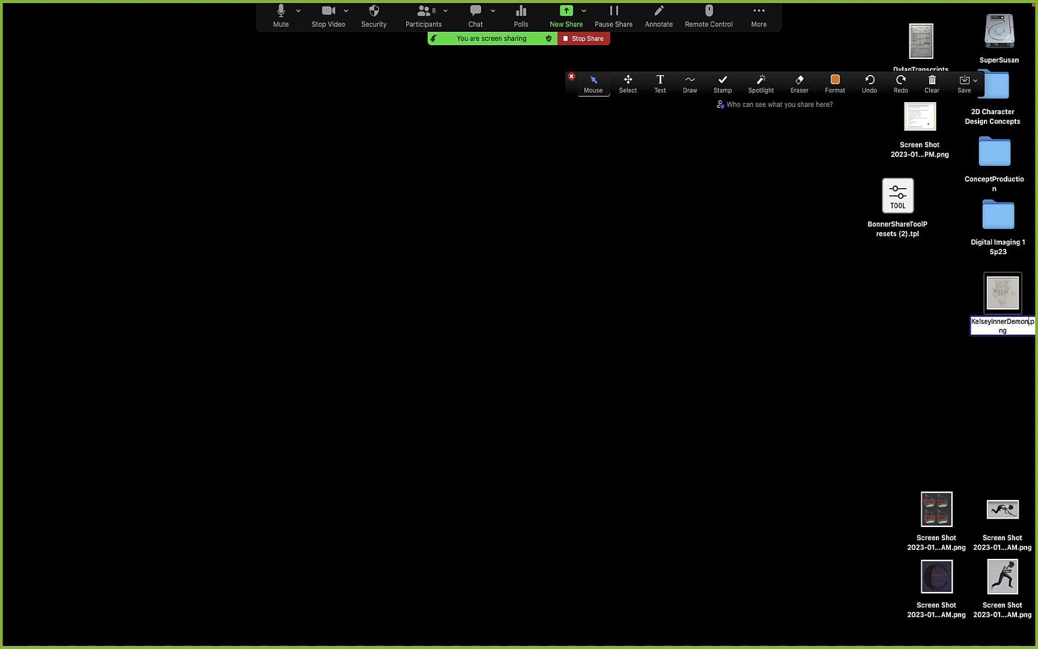
key("Return")
left_click(928, 394)
- Open the renamed sketch image in Photoshop in a maximised window and add a new empty layer above it
left_click_drag(1007, 283, 790, 631)
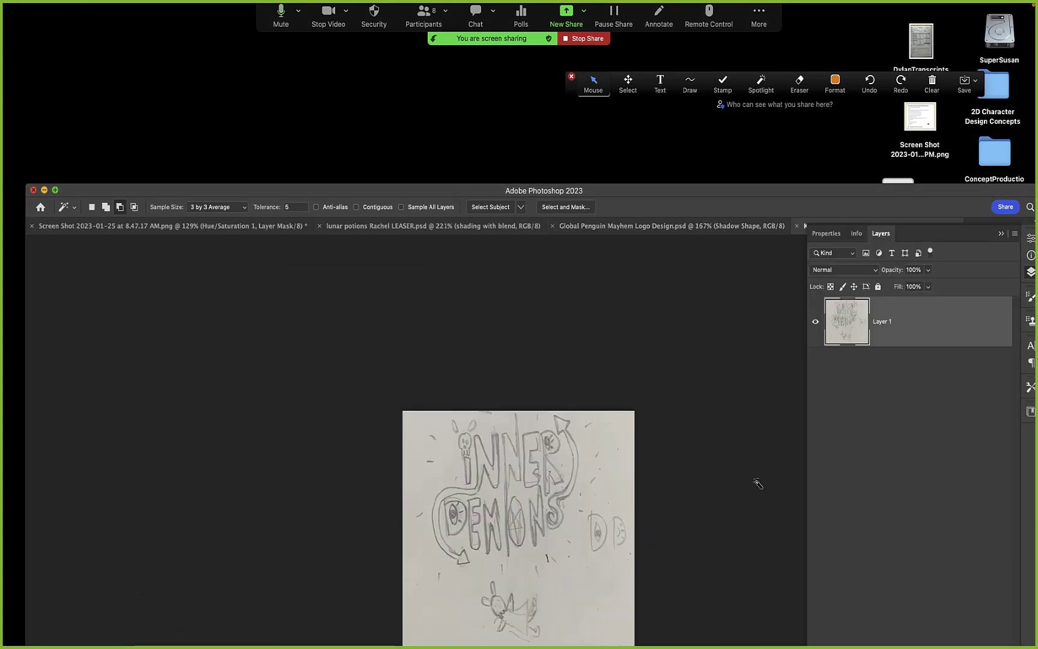
double_click(672, 189)
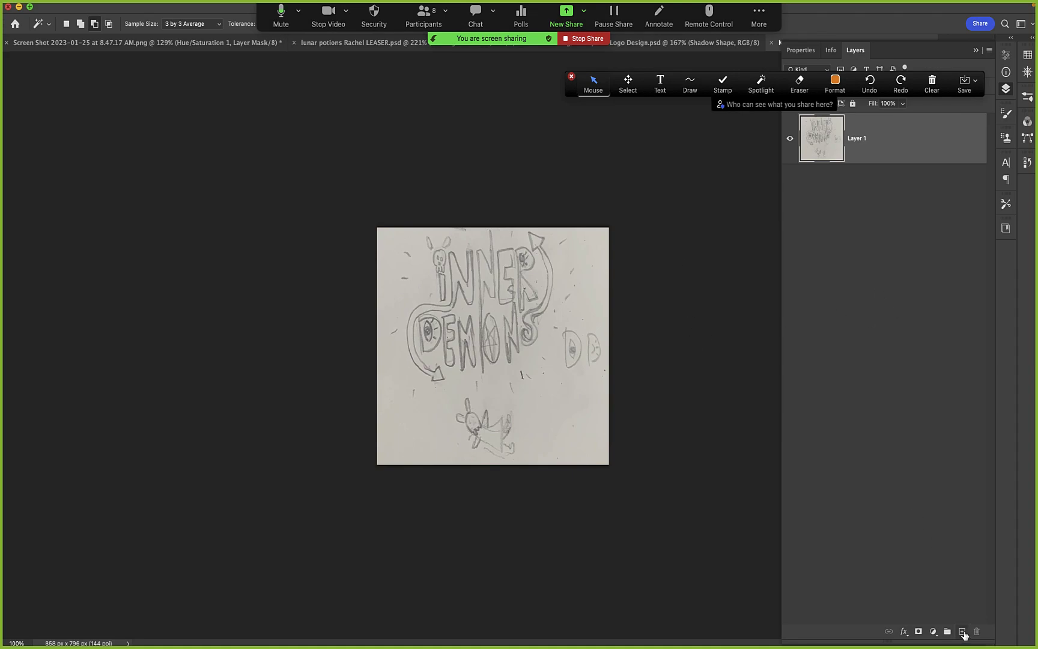
left_click(961, 631)
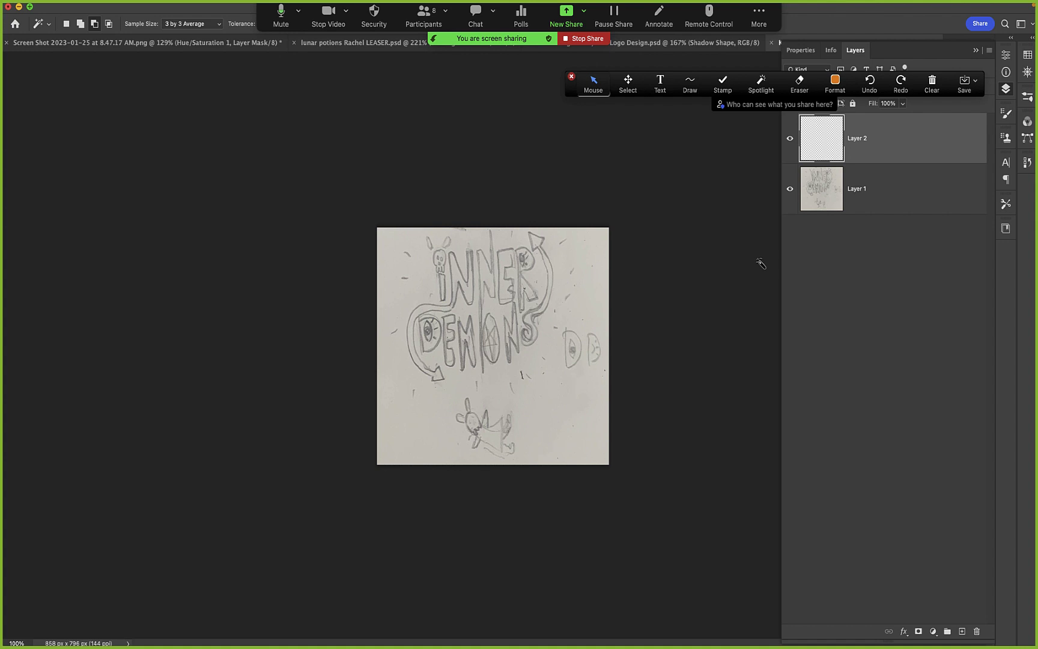
- Create a text box around the sketched first letter of INNER and enter a capital I
key("z")
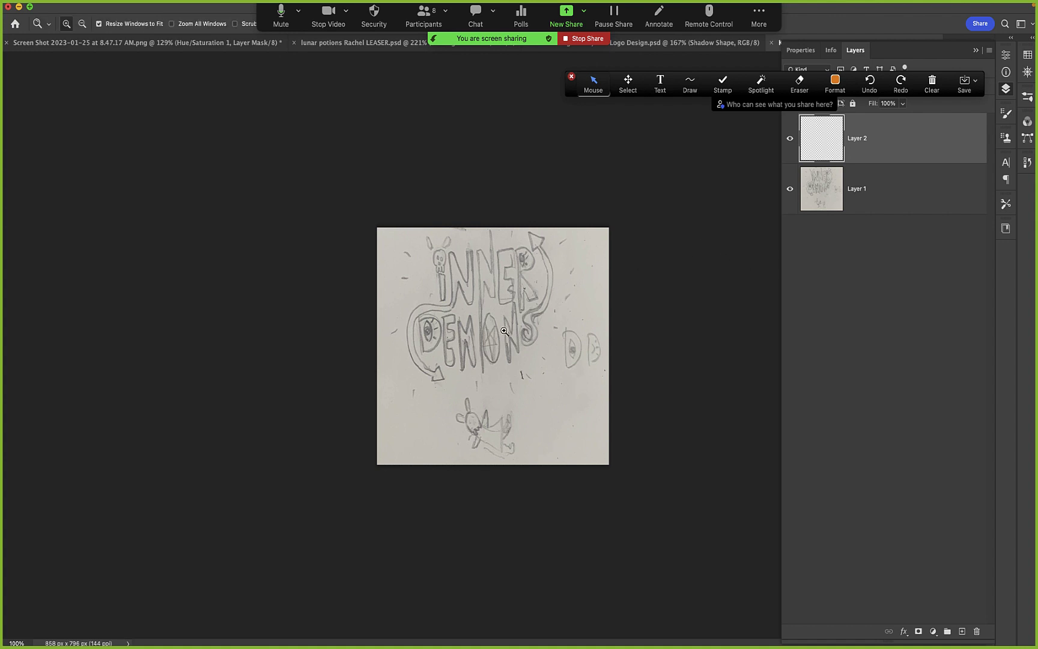
left_click(505, 333)
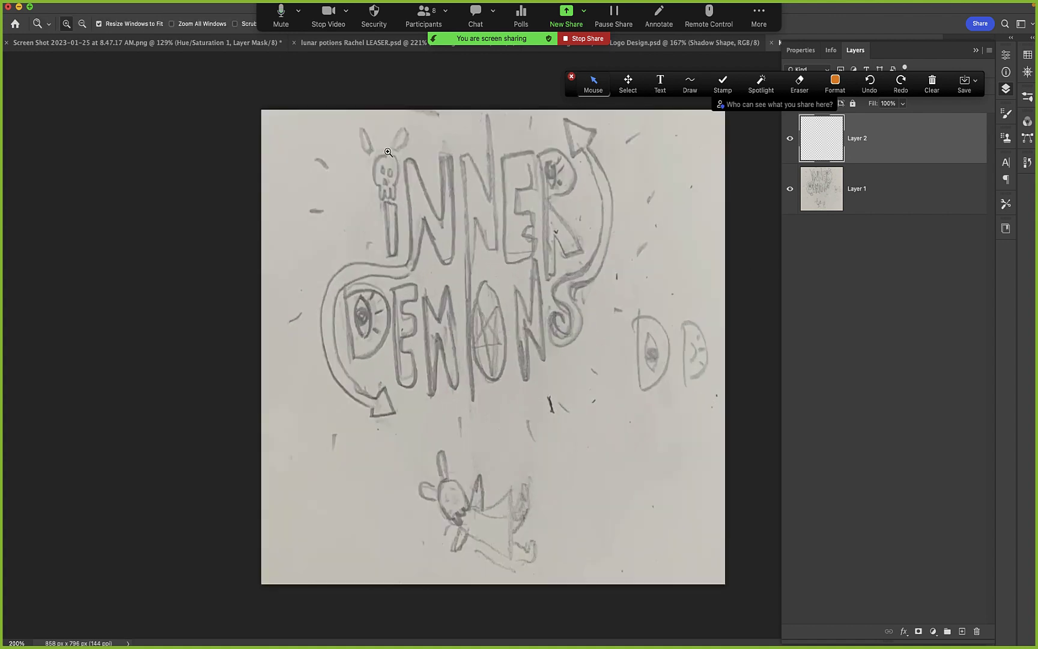
key("t")
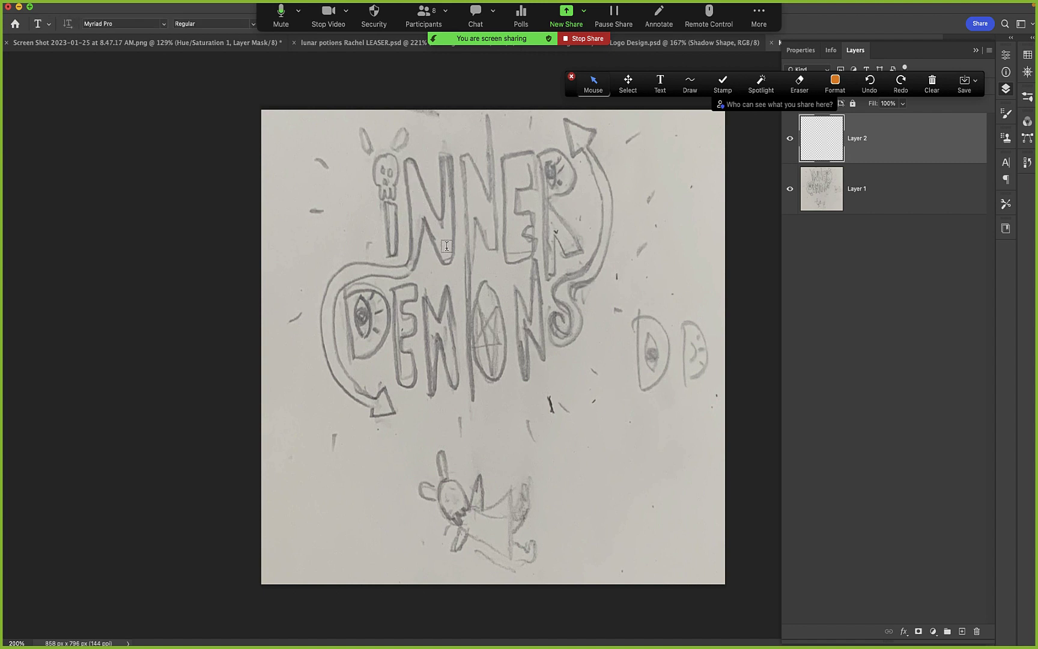
left_click_drag(369, 158, 413, 266)
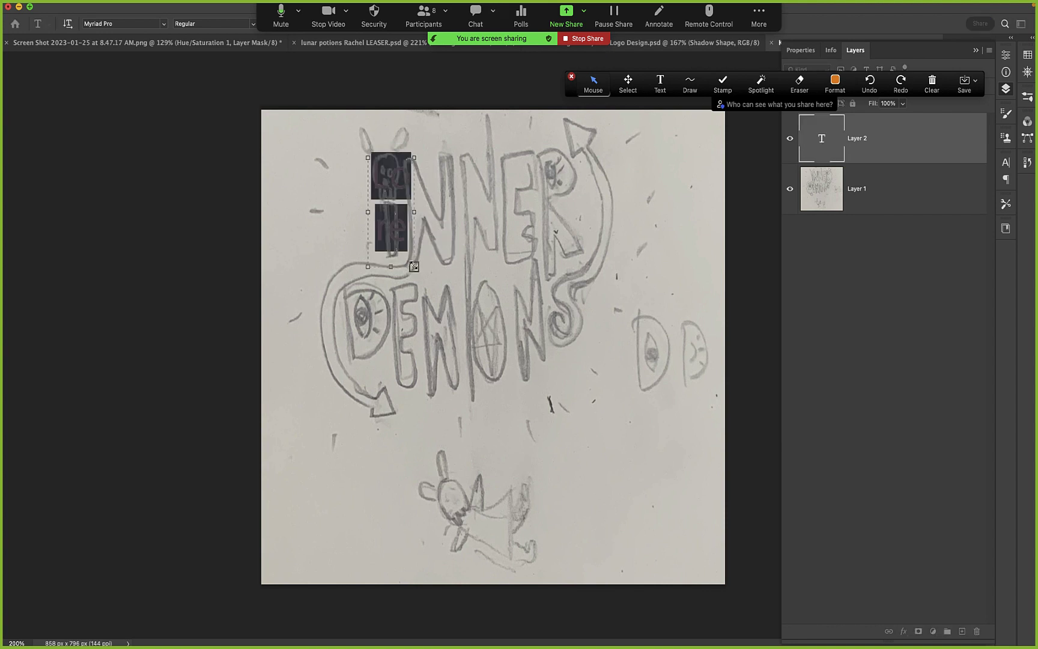
key("BackSpace")
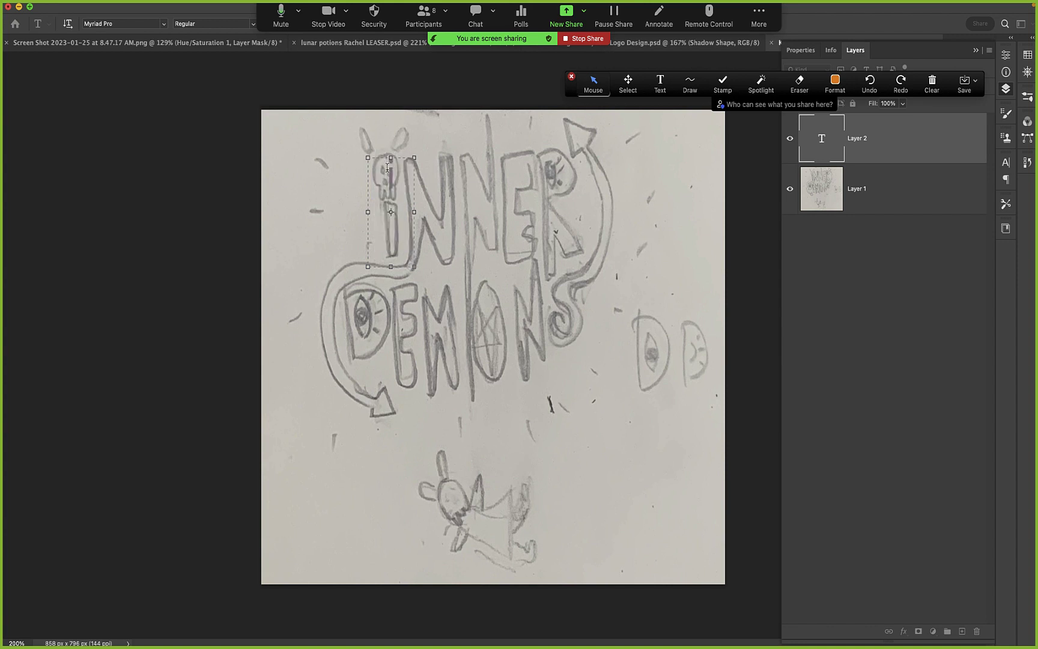
type("I")
- Set the capital I's font to Caraque Medium Melted and its text colour to black
left_click(164, 26)
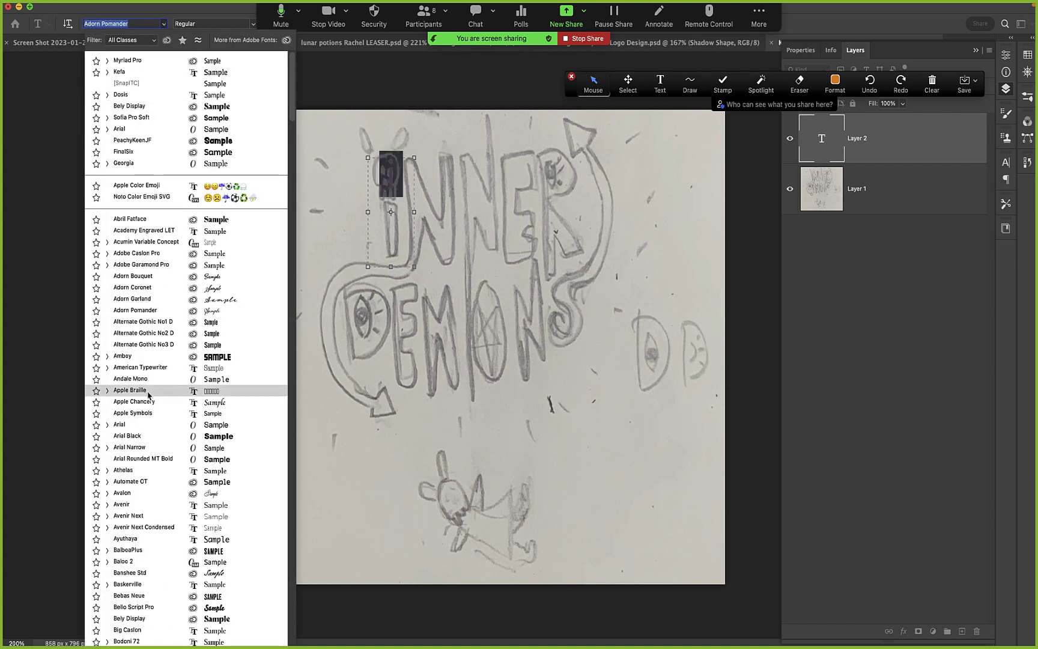
scroll(144, 507, "down", 10)
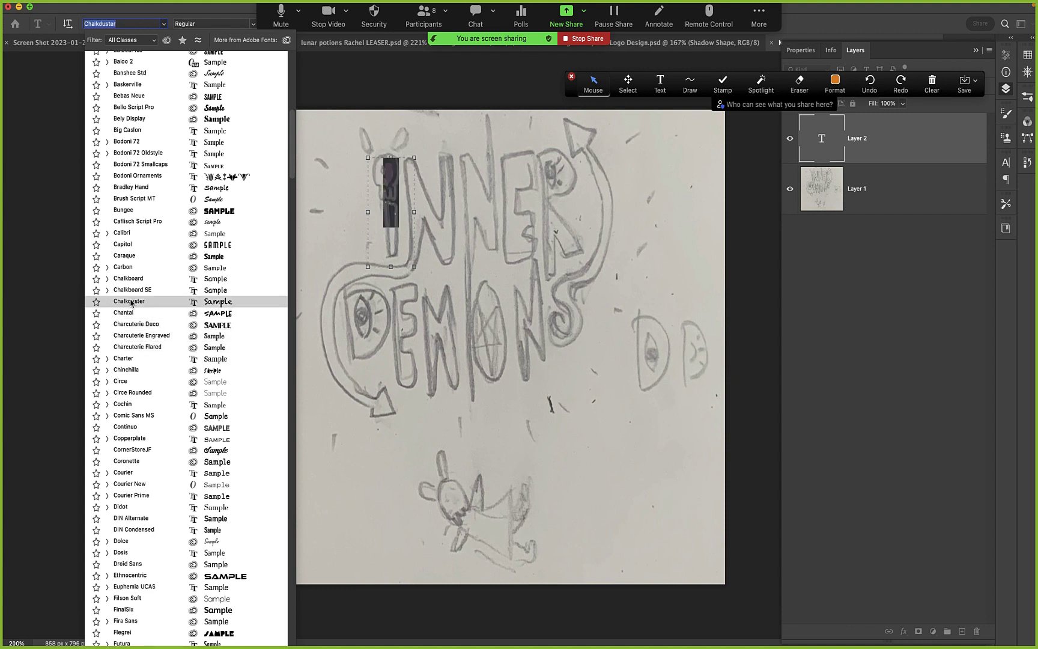
left_click(134, 260)
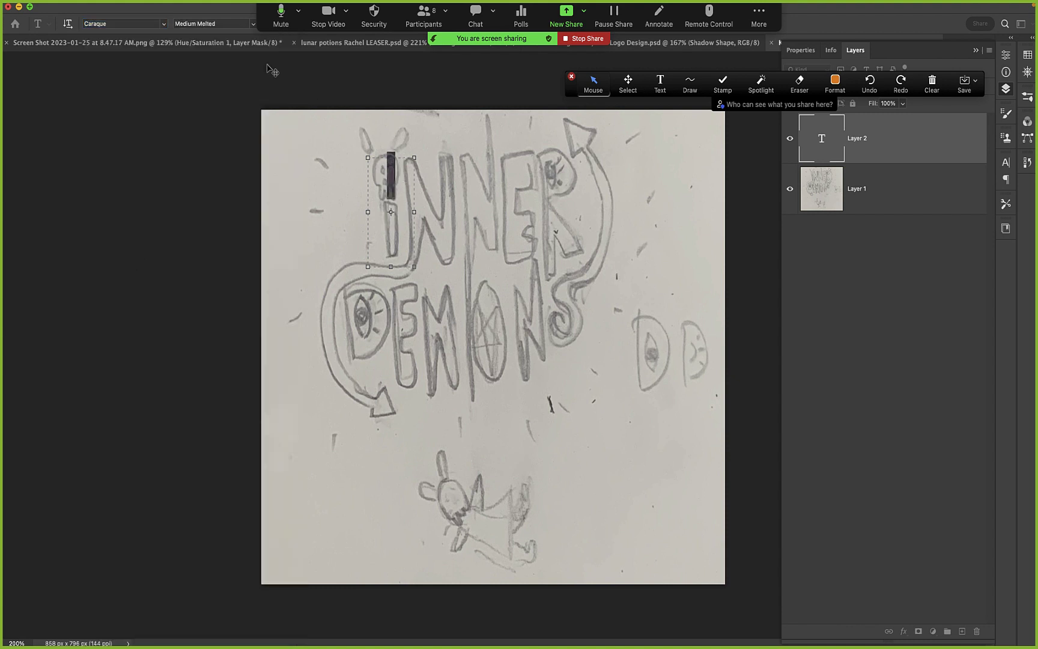
left_click_drag(355, 12, 396, 67)
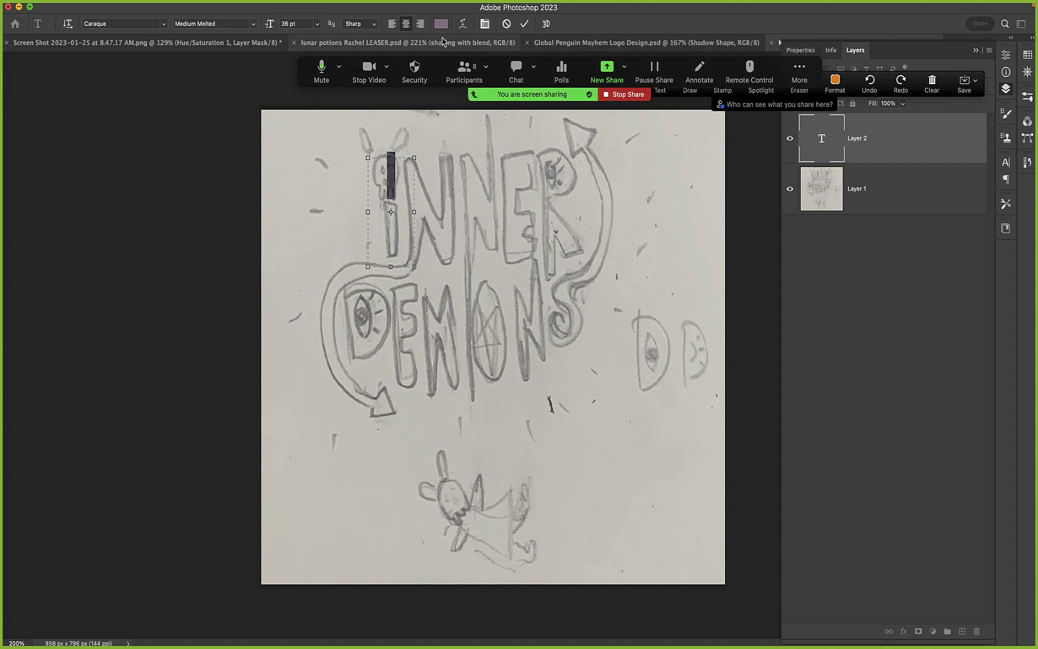
left_click(441, 23)
left_click_drag(819, 205, 728, 214)
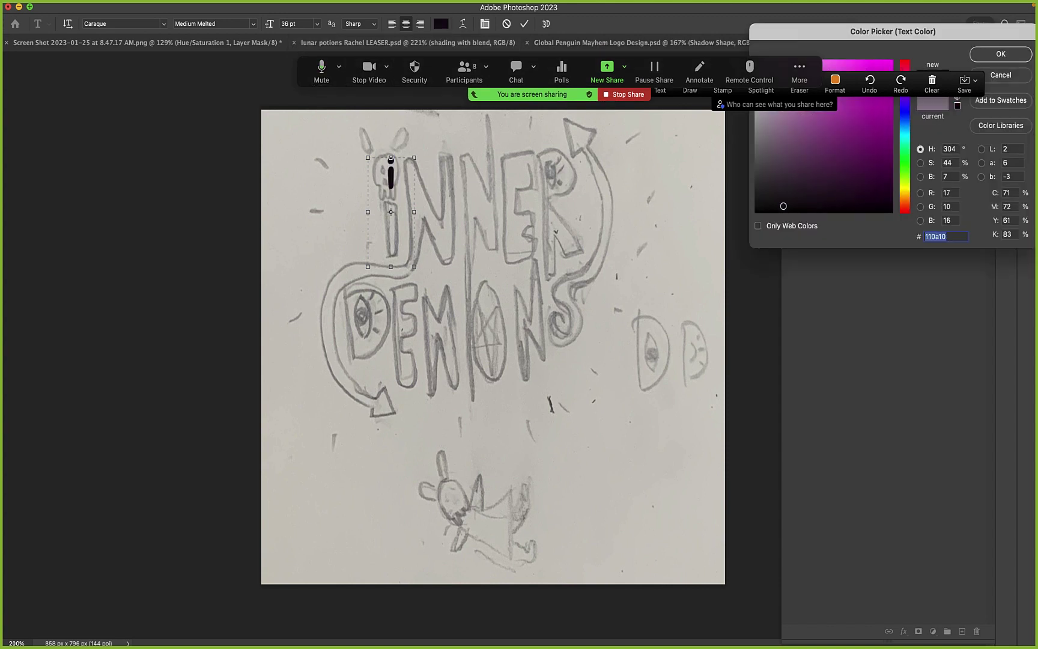
left_click(1000, 54)
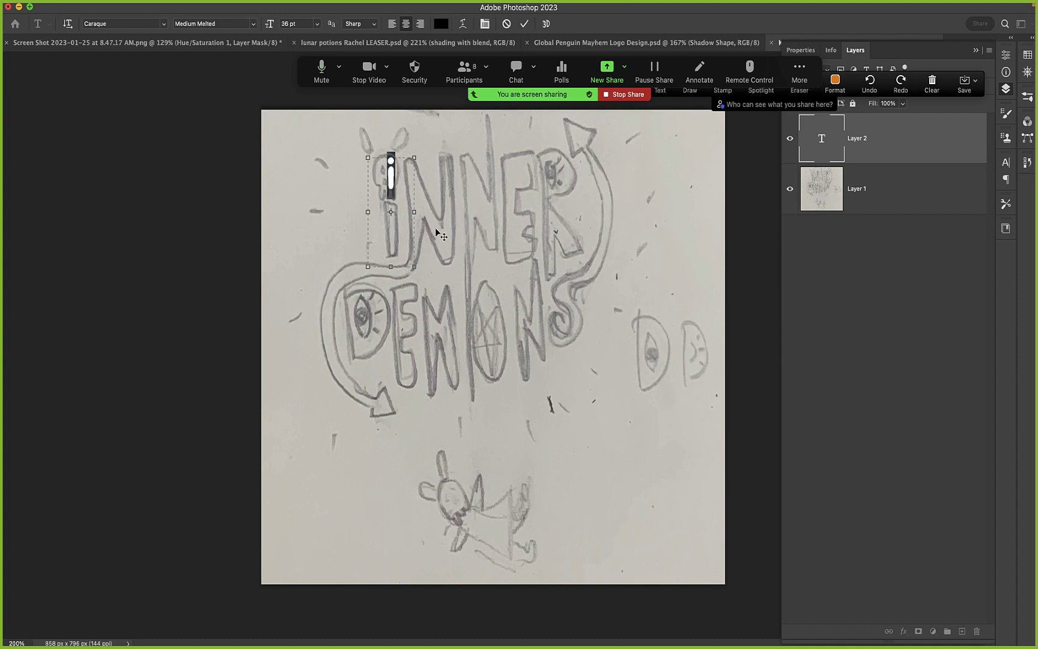
- Complete the lettering as INNER DEMONS on two lines, widening the text box so each word fits on its own line
left_click(403, 176)
type("NNE")
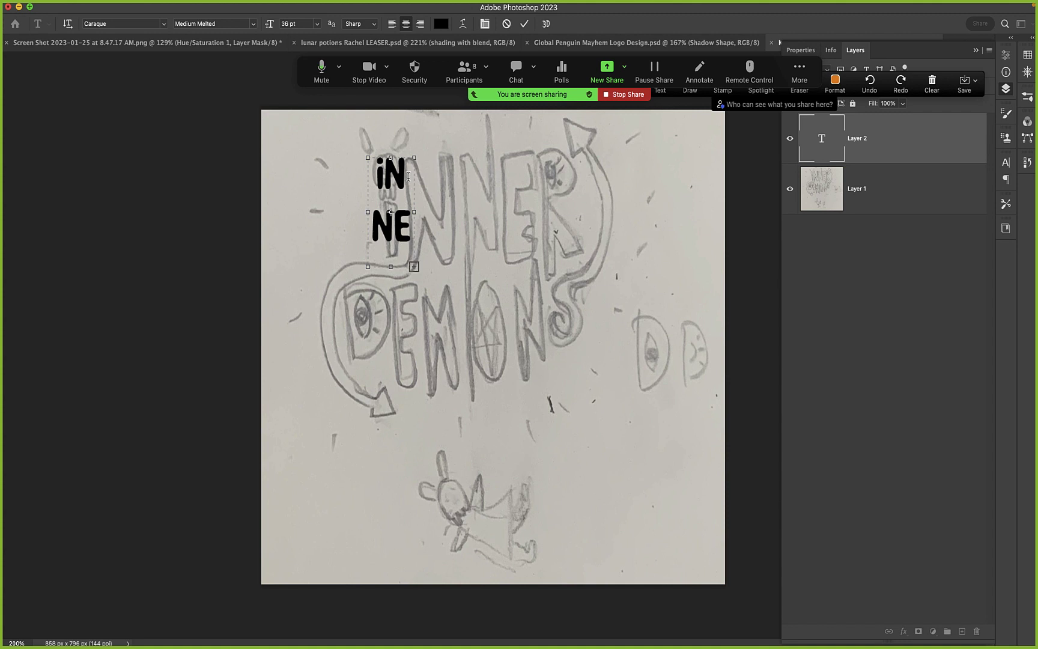
type("R")
left_click_drag(413, 212, 610, 212)
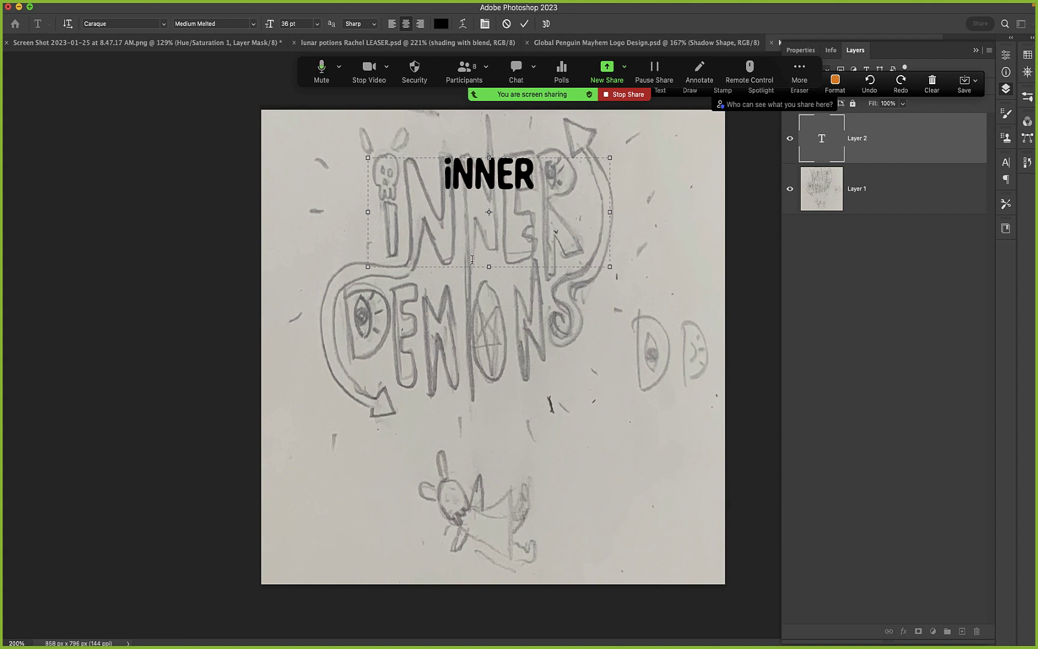
type("EMONS")
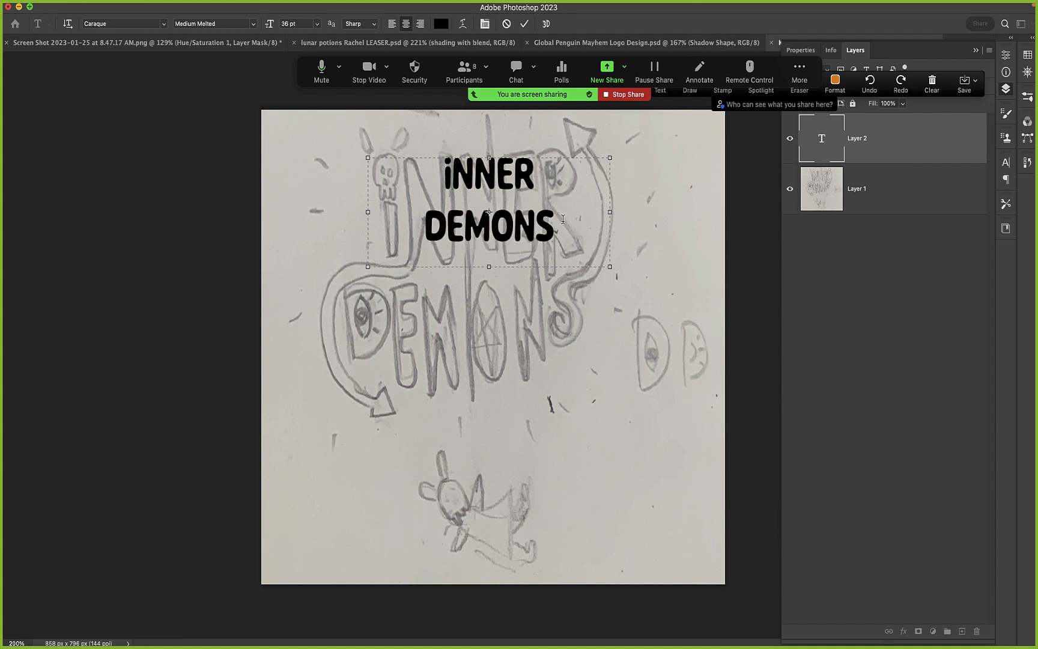
- Set the INNER DEMONS lettering to 72 pt, enlarge the text box to fit both words, and tilt it slightly counter-clockwise
key("super+a")
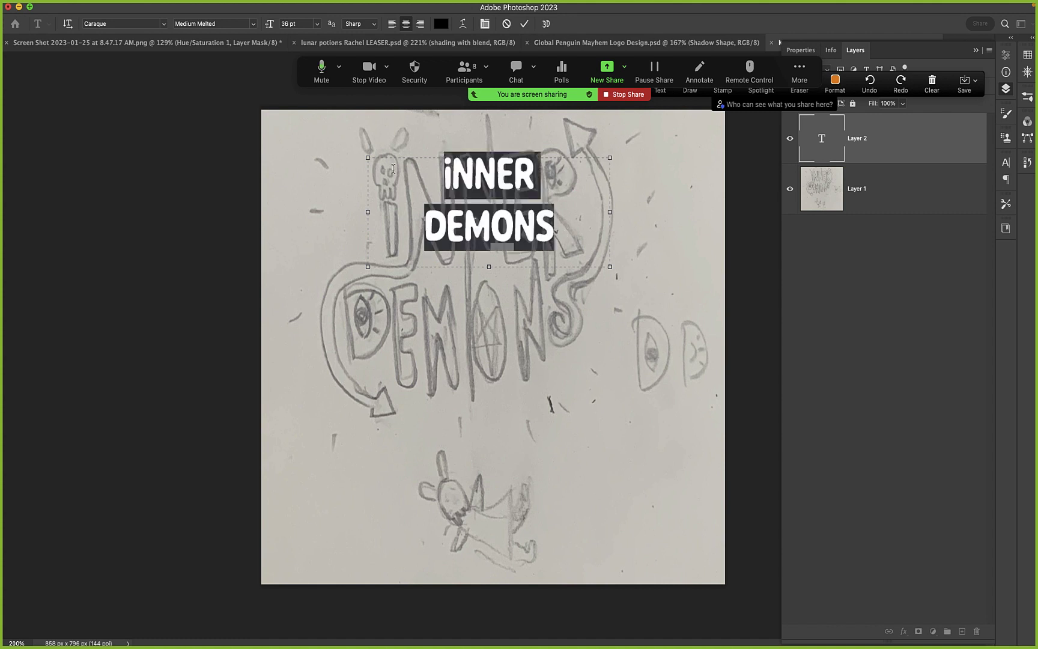
left_click(281, 23)
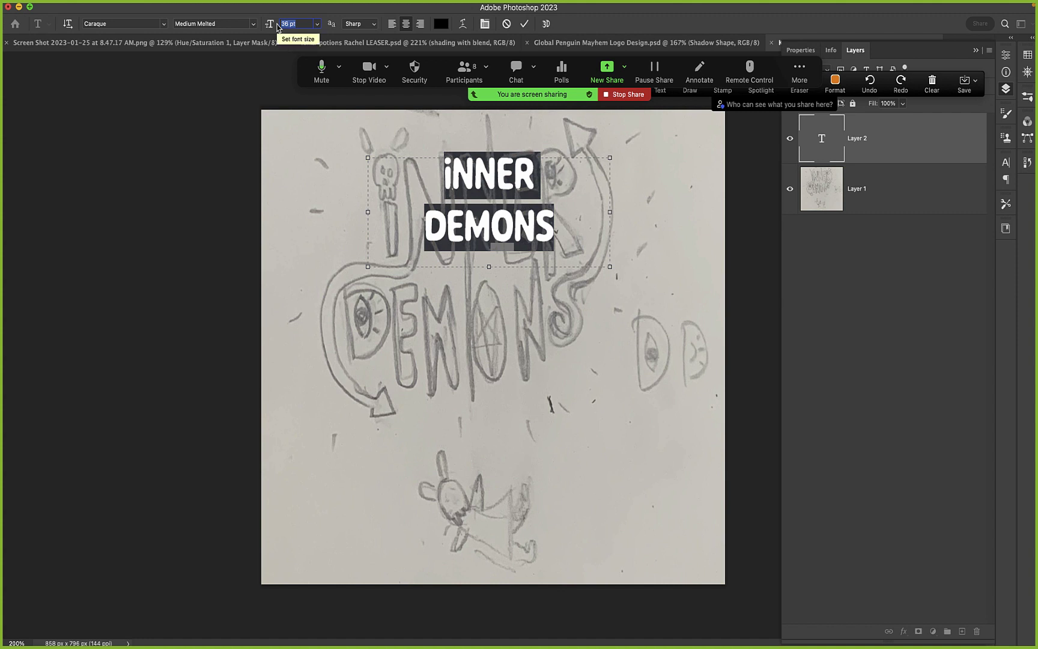
type("72")
key("Return")
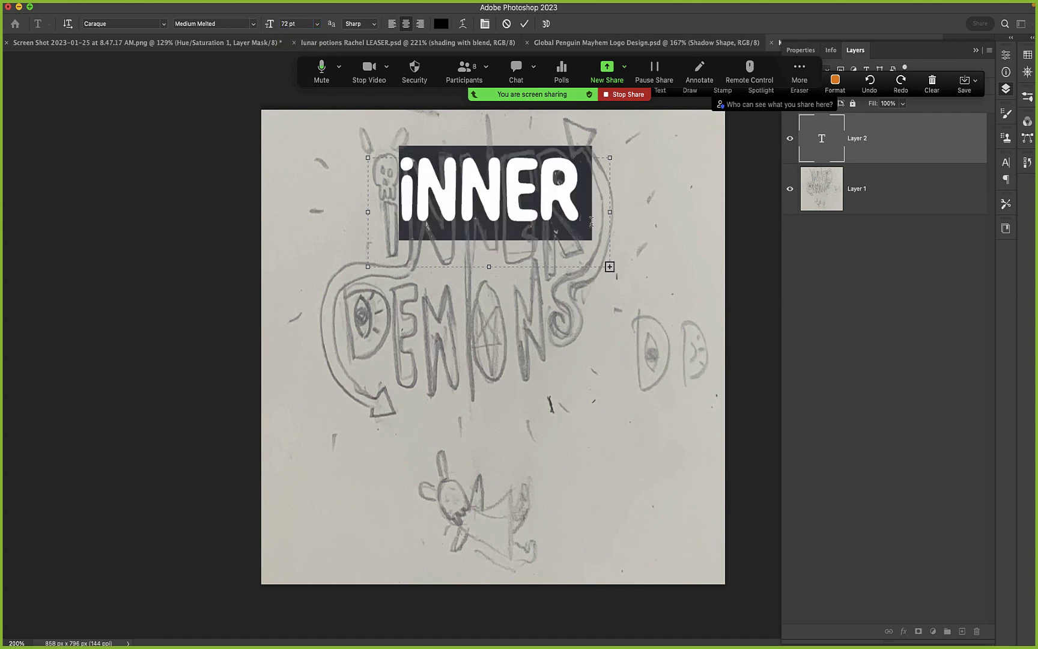
left_click_drag(610, 266, 666, 422)
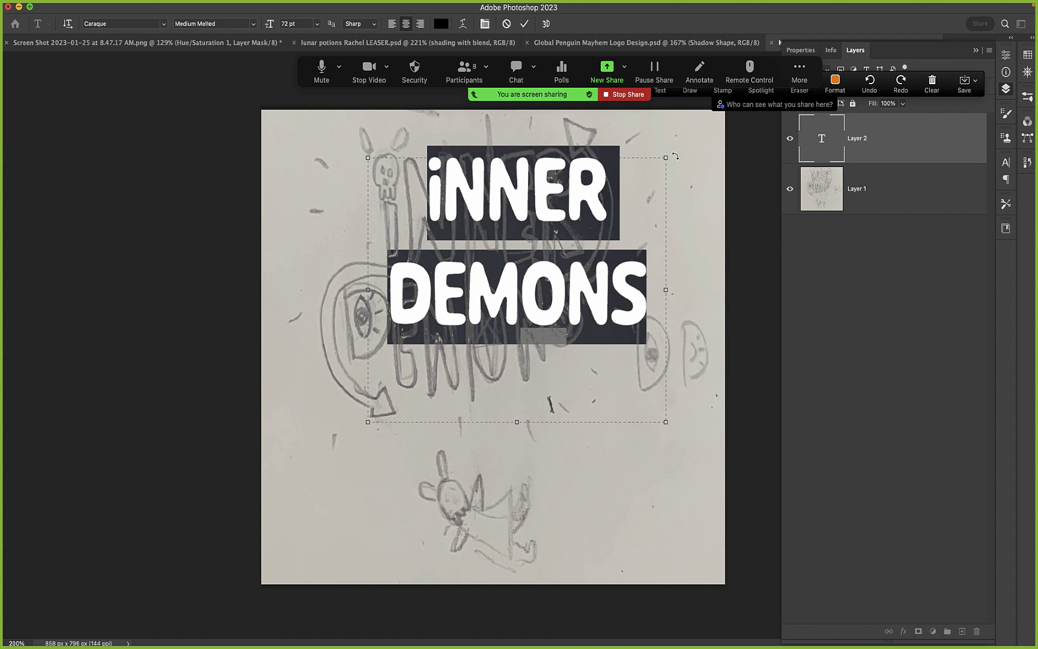
left_click_drag(675, 156, 663, 152)
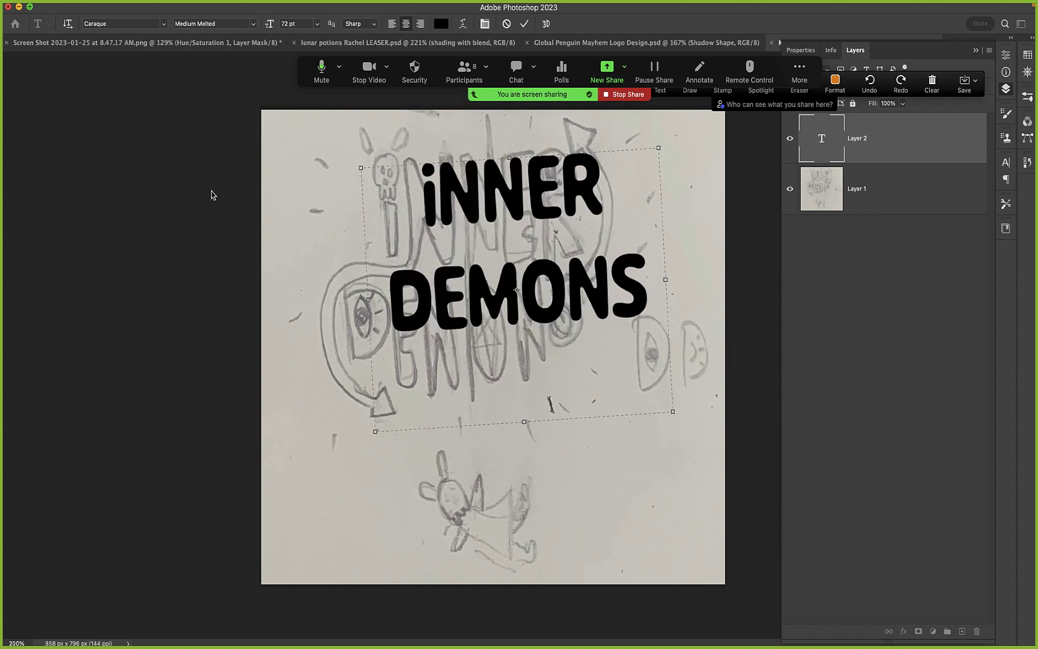
- Cut all the lettering after the initial I, leaving that letter alone on its own text layer
left_click_drag(437, 198, 685, 307)
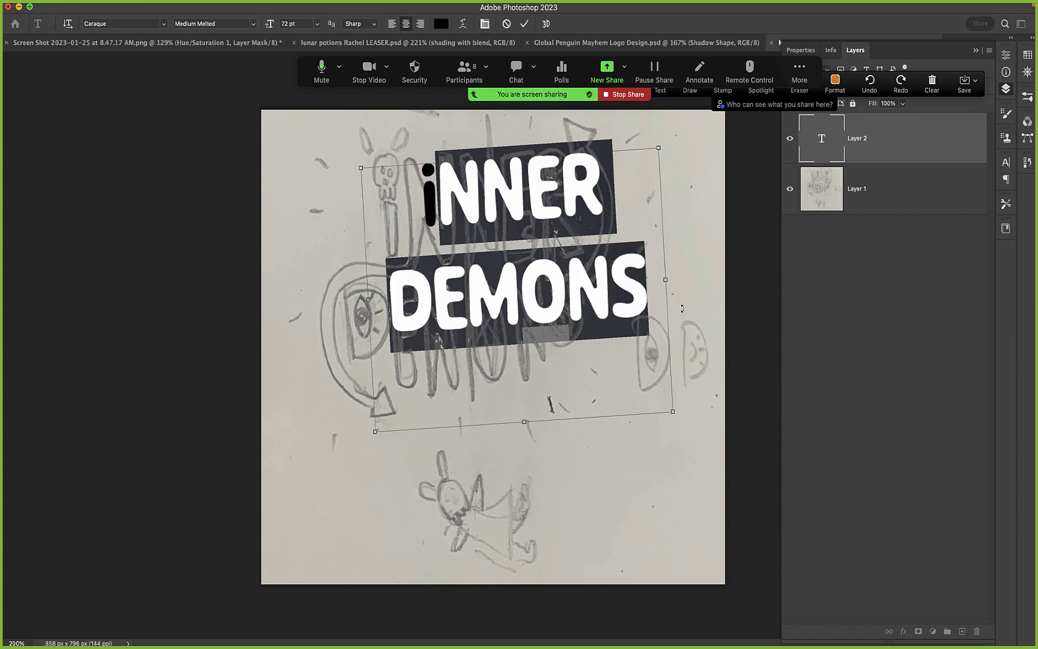
key("BackSpace")
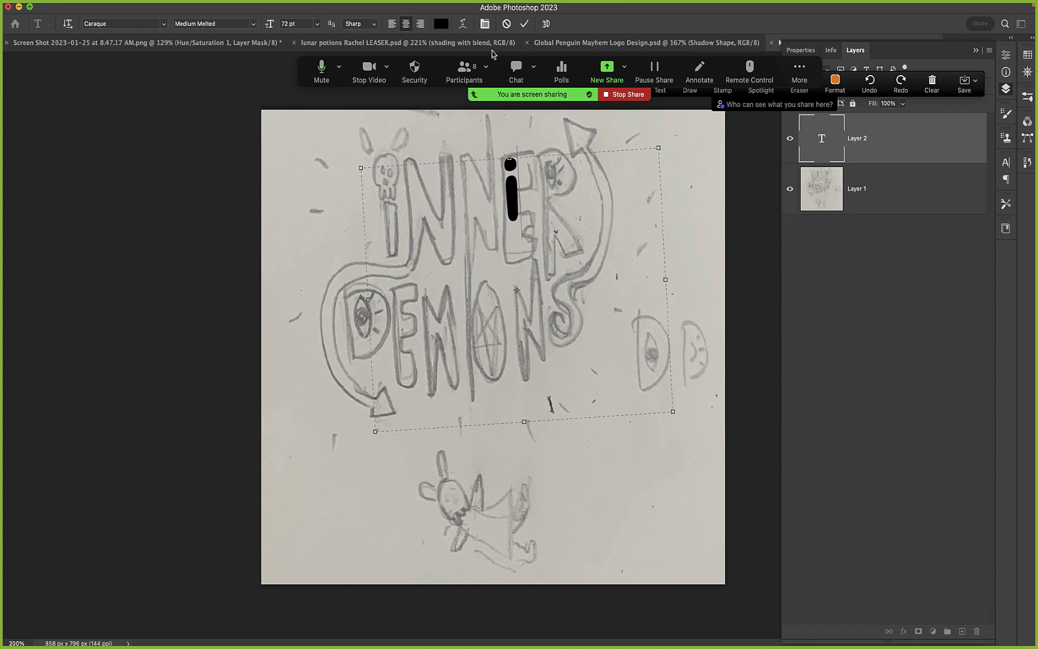
left_click(962, 400)
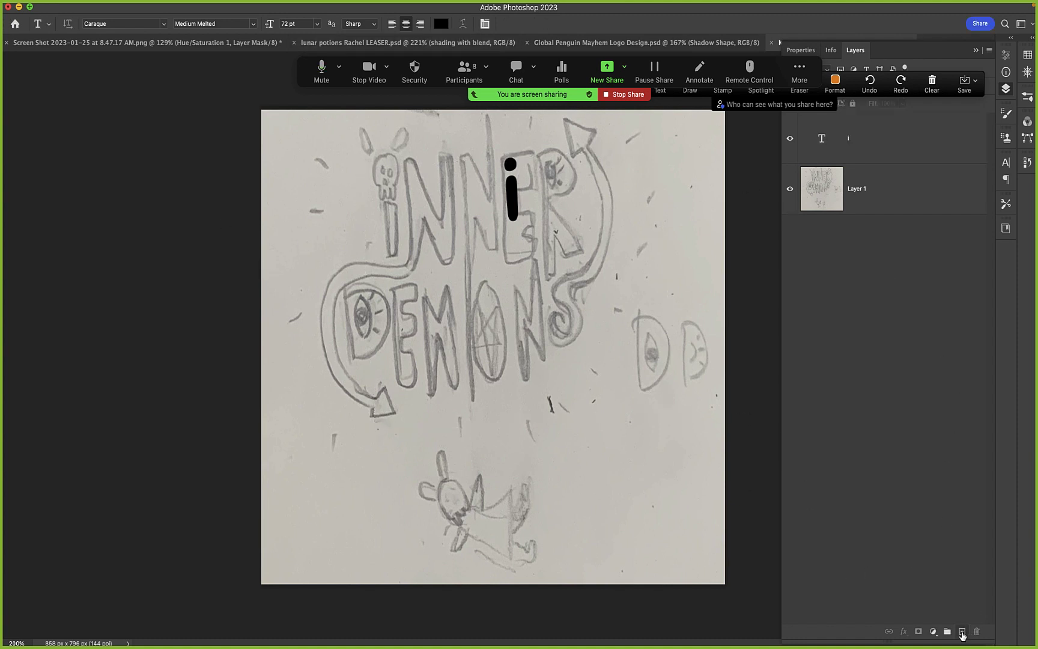
- Paste the cut lettering into a new, enlarged text box over DEMONS, then cut everything after the first N and commit the layer
left_click_drag(404, 298, 510, 433)
type("NN")
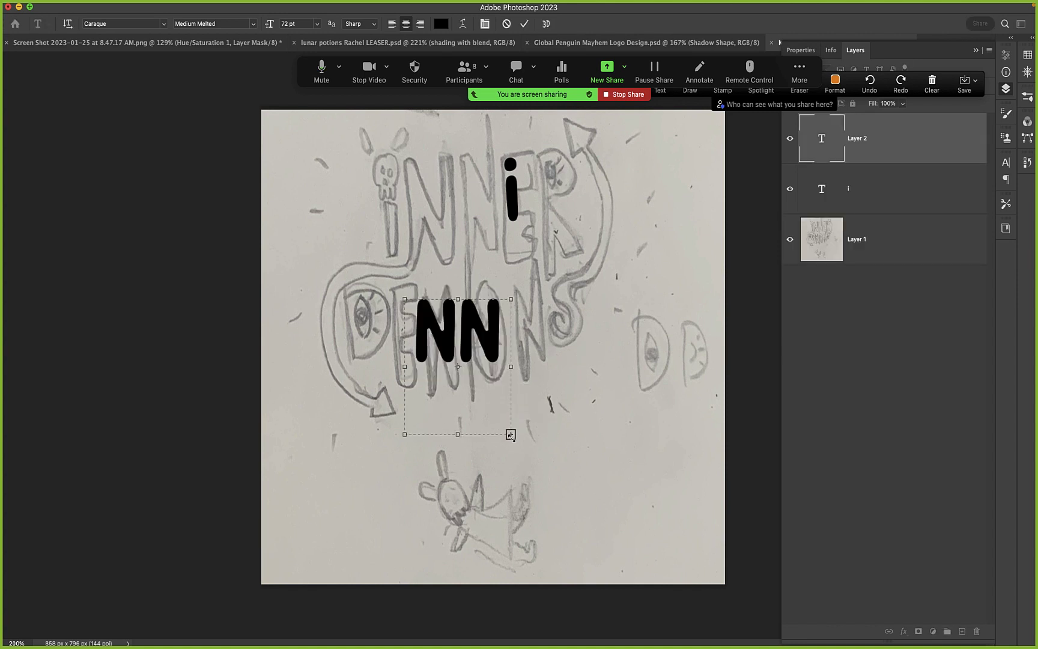
left_click_drag(510, 434, 737, 582)
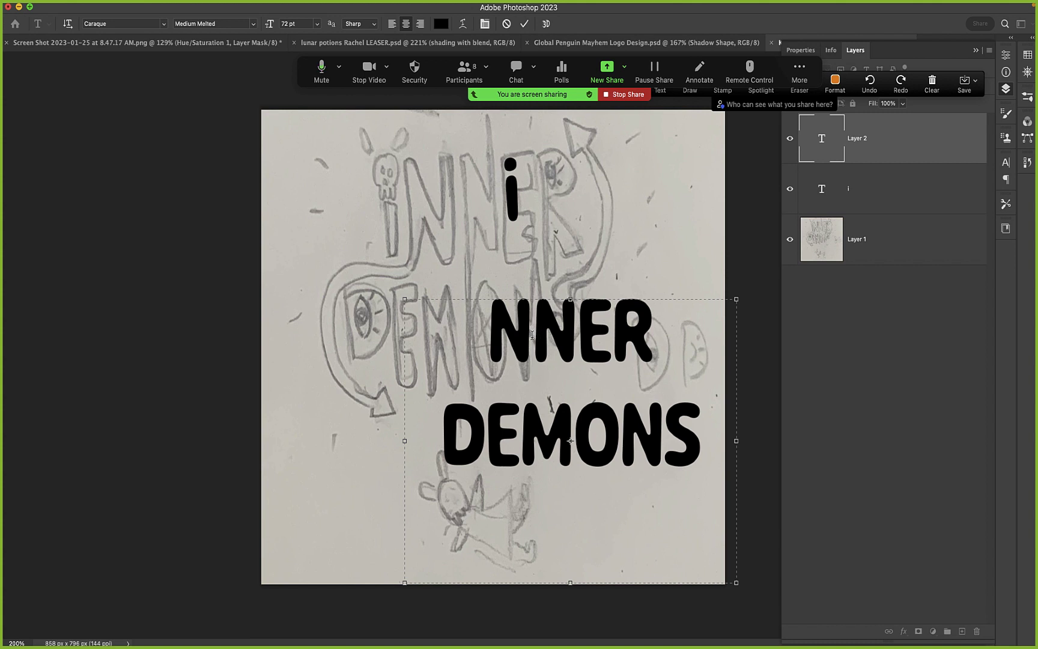
left_click_drag(532, 332, 723, 463)
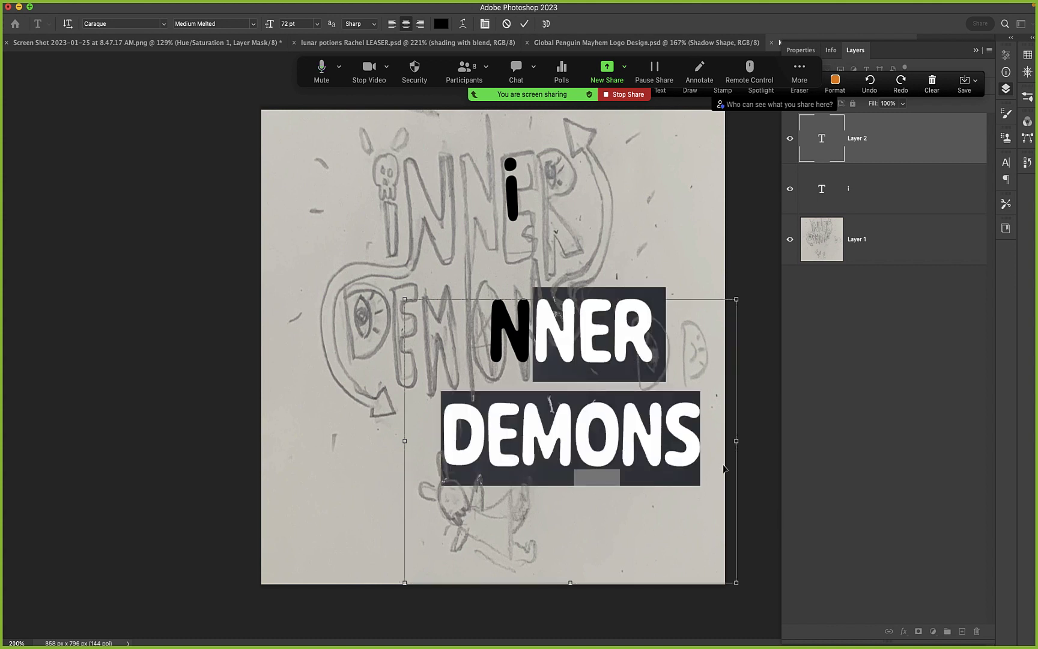
key("BackSpace")
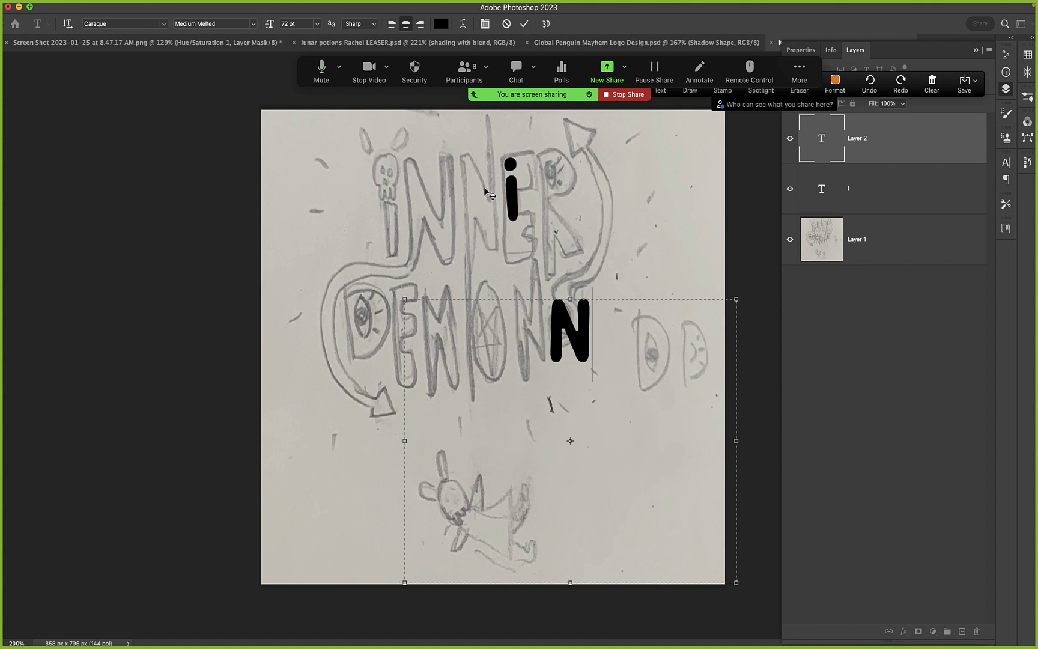
left_click(525, 26)
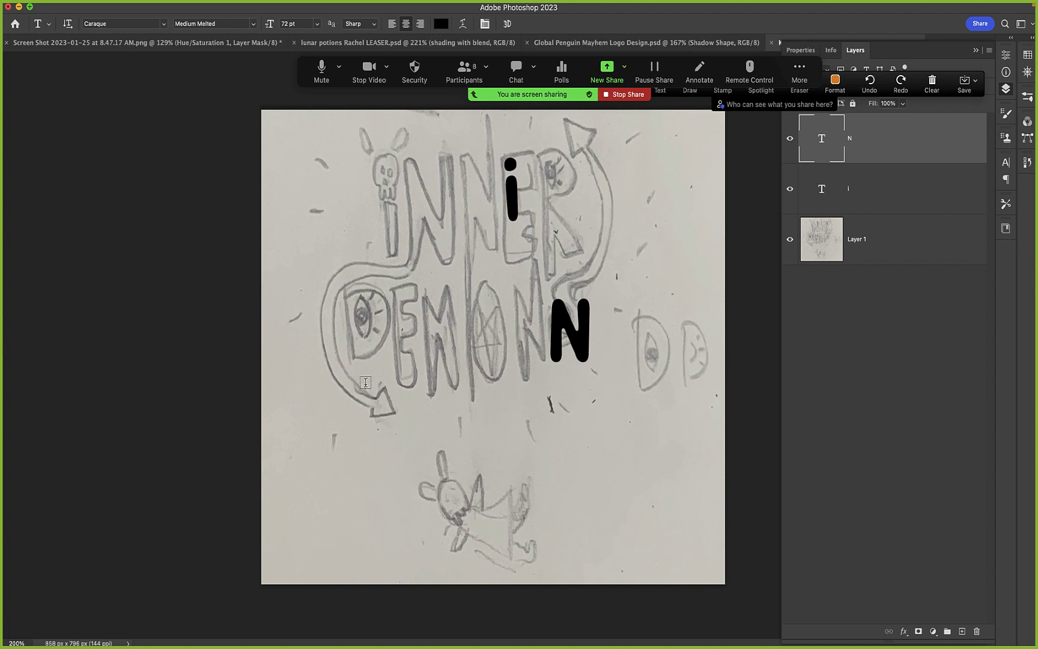
- Create another text layer below the sketched words, replace its contents with a single N, and shrink its text box
left_click_drag(343, 423, 445, 506)
type("NE")
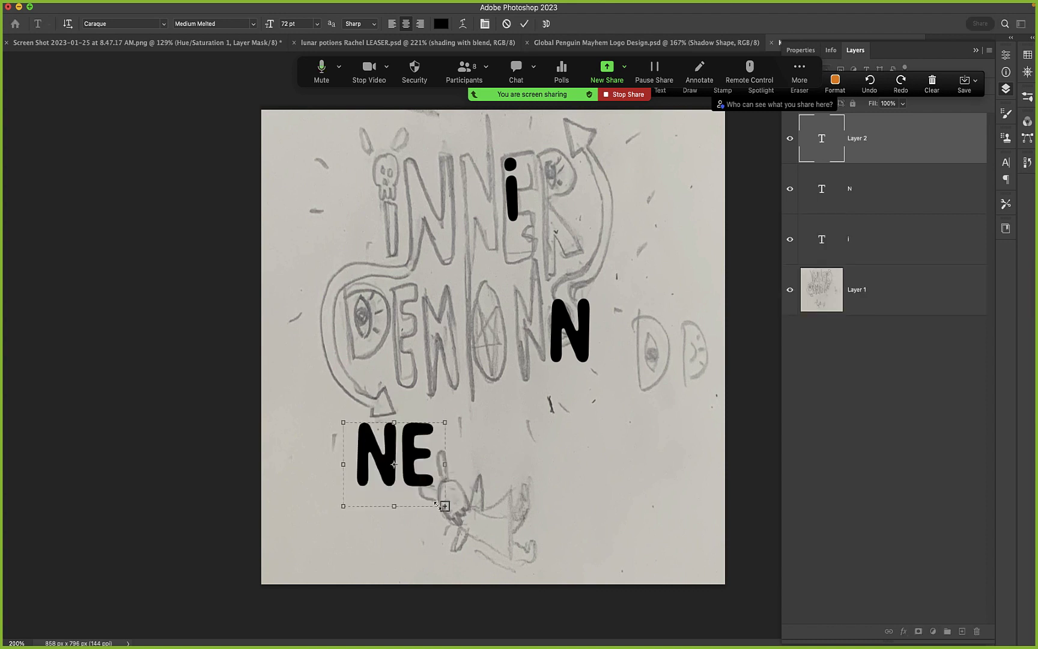
left_click_drag(393, 449, 470, 549)
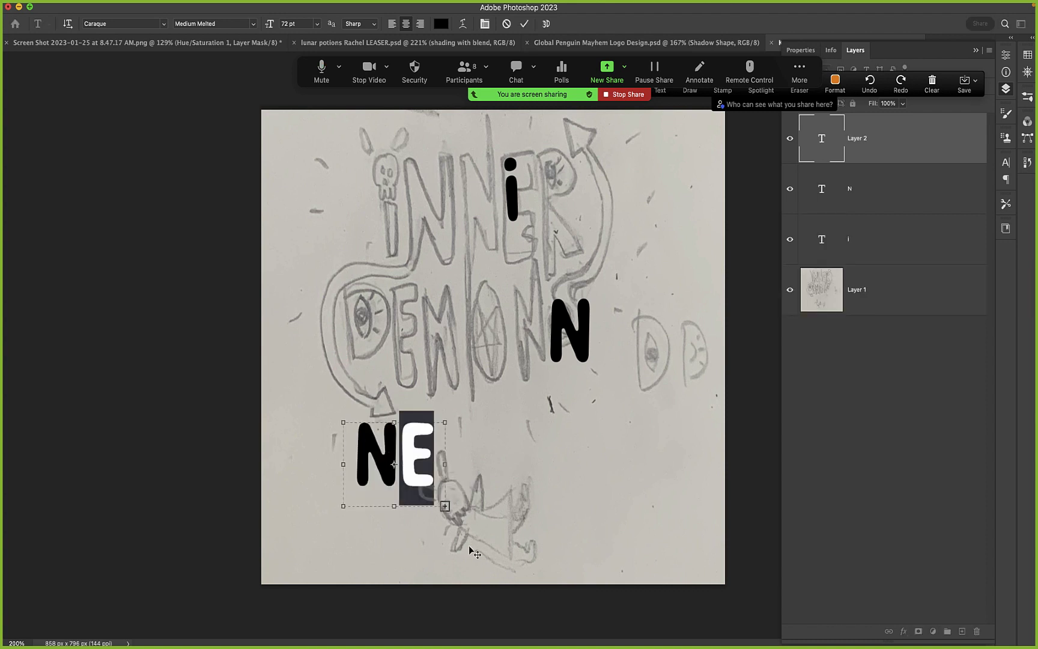
type("R")
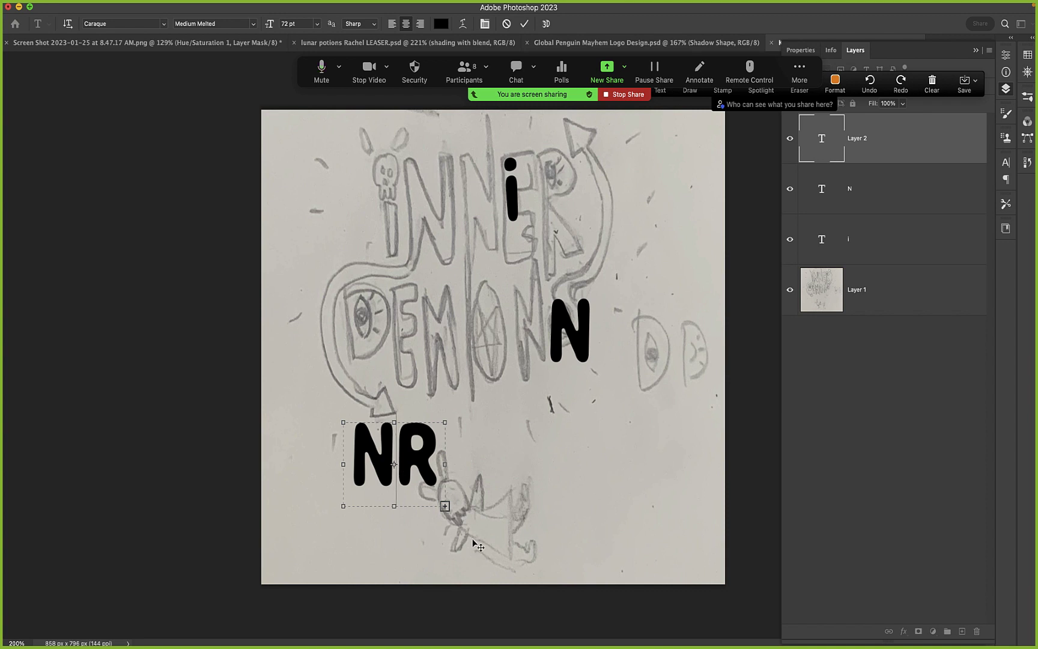
left_click_drag(445, 506, 640, 615)
key("super+a")
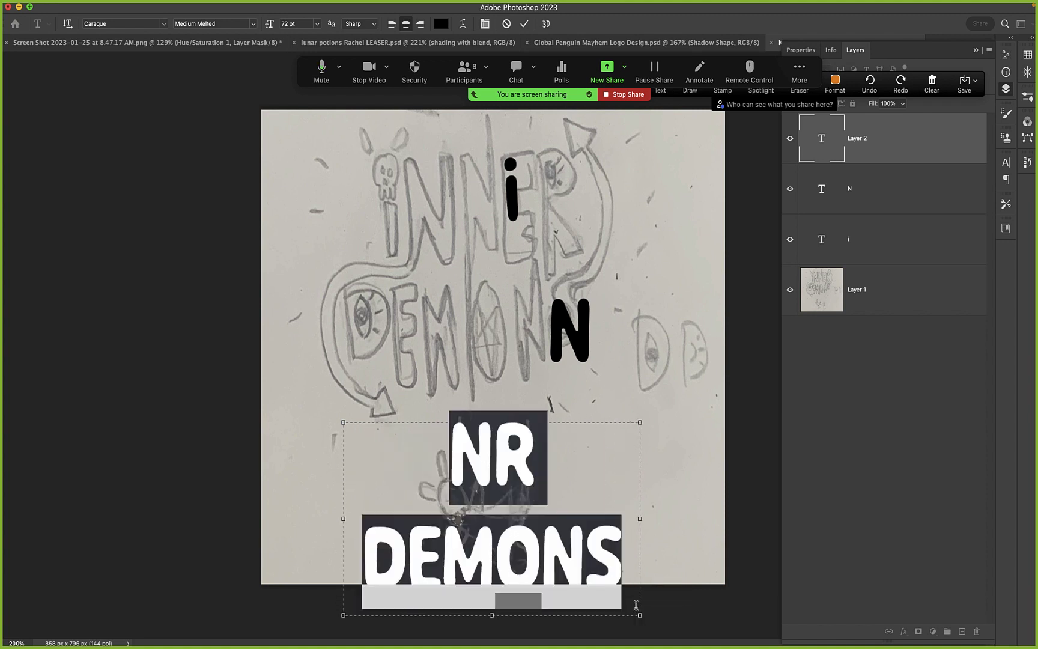
type("N")
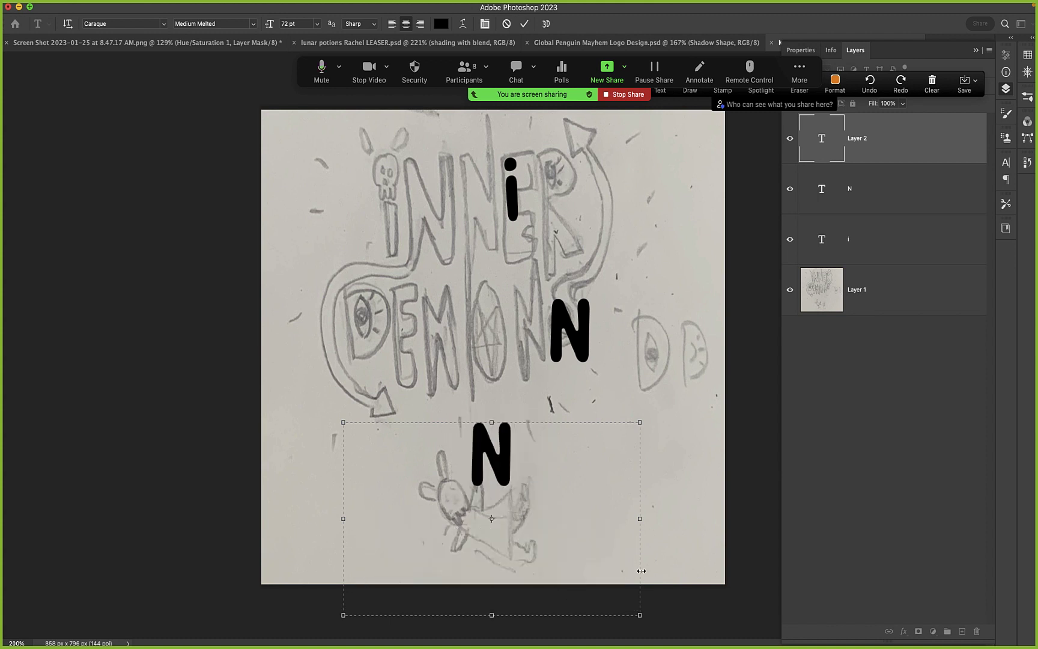
left_click_drag(638, 615, 591, 531)
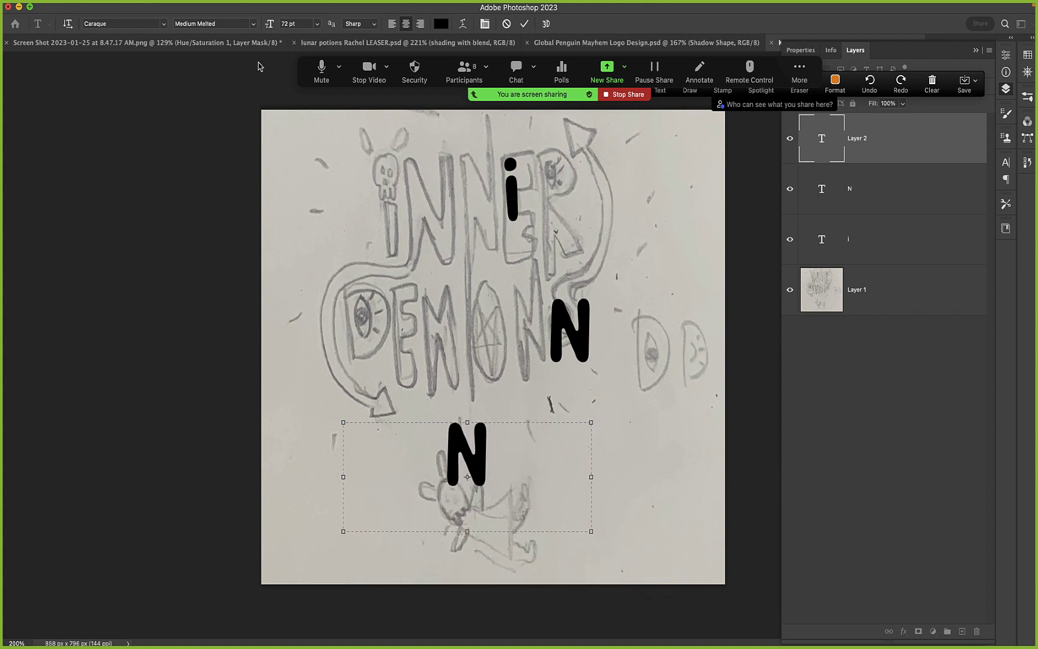
left_click(524, 24)
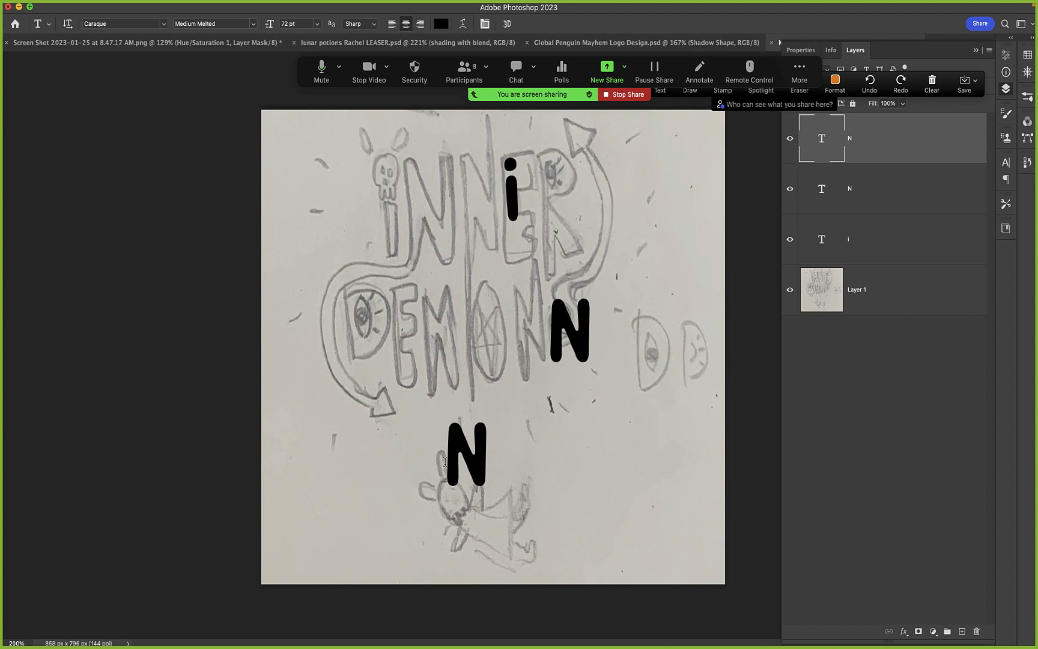
- Turn on layer auto-selection for moving and place the I and both N letters over the first three sketched letters of INNER
key("v")
left_click_drag(465, 452, 421, 220)
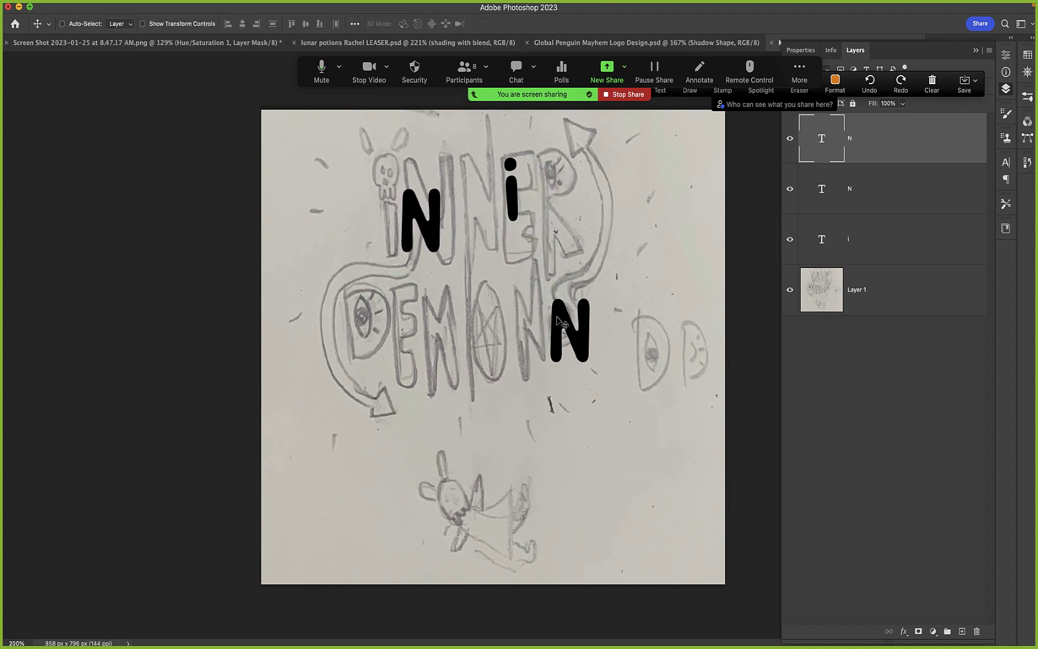
left_click_drag(567, 328, 390, 226)
left_click(62, 23)
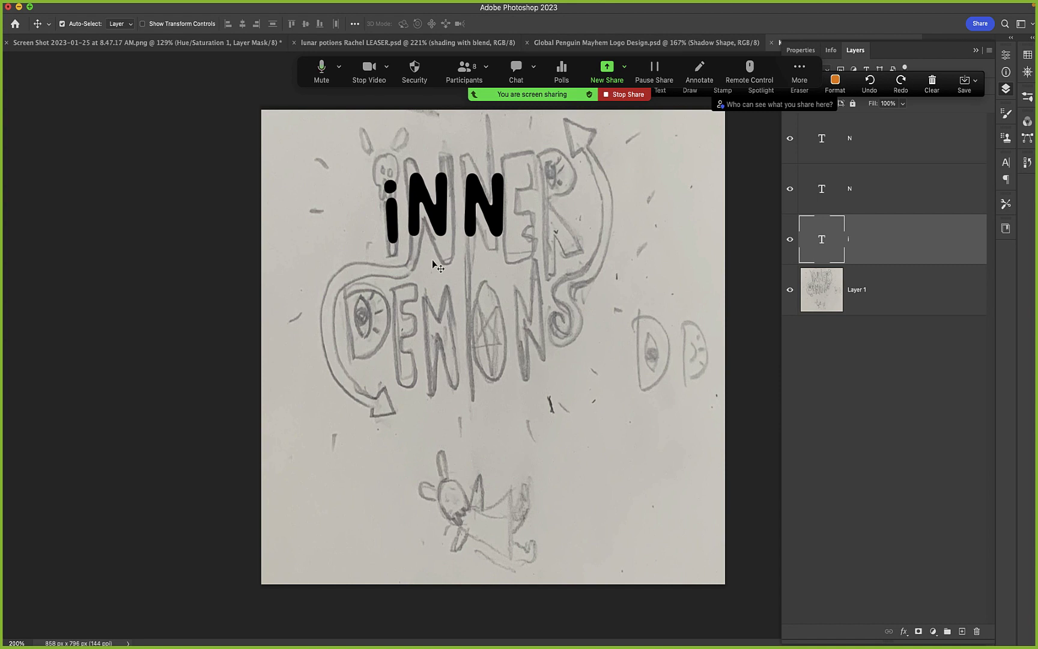
- Rotate the letter I by -1.64° to follow the sketch
key("super+t")
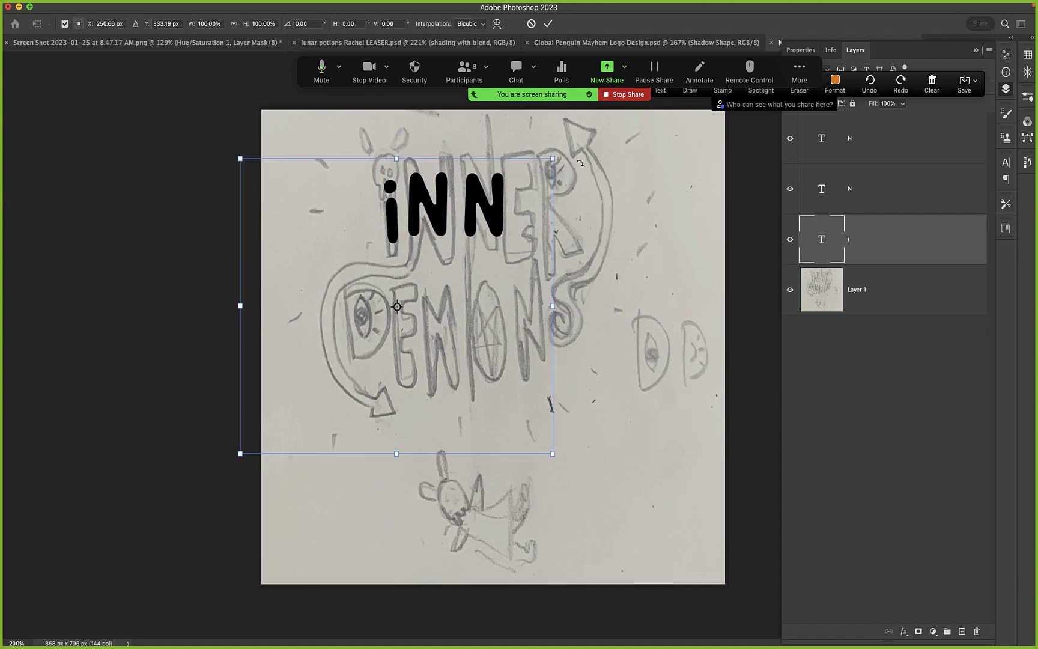
left_click_drag(575, 152, 584, 135)
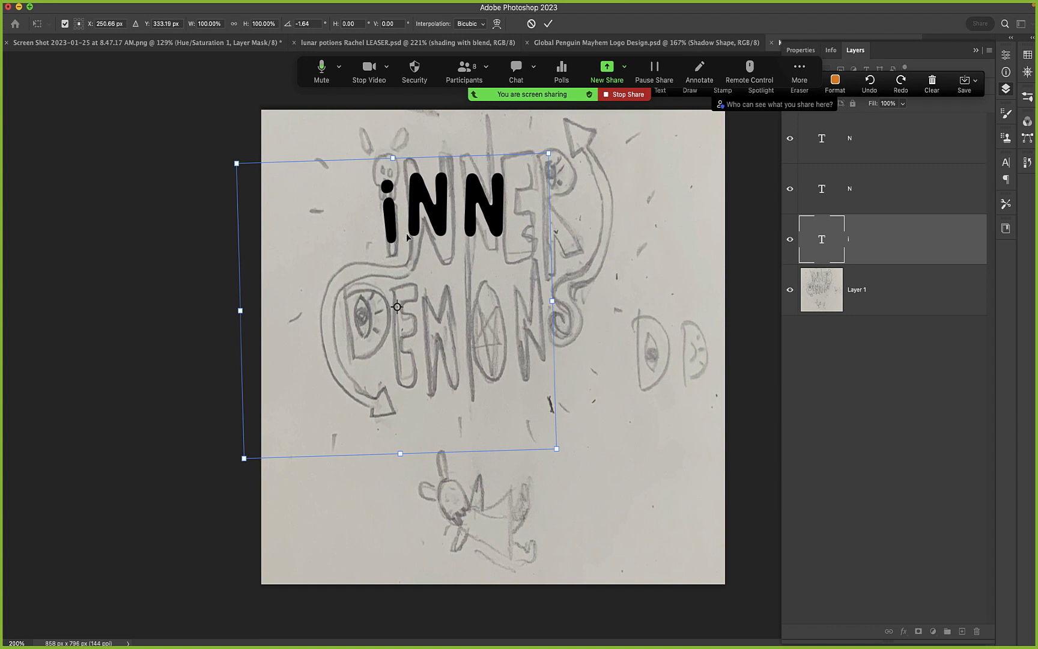
key("Return")
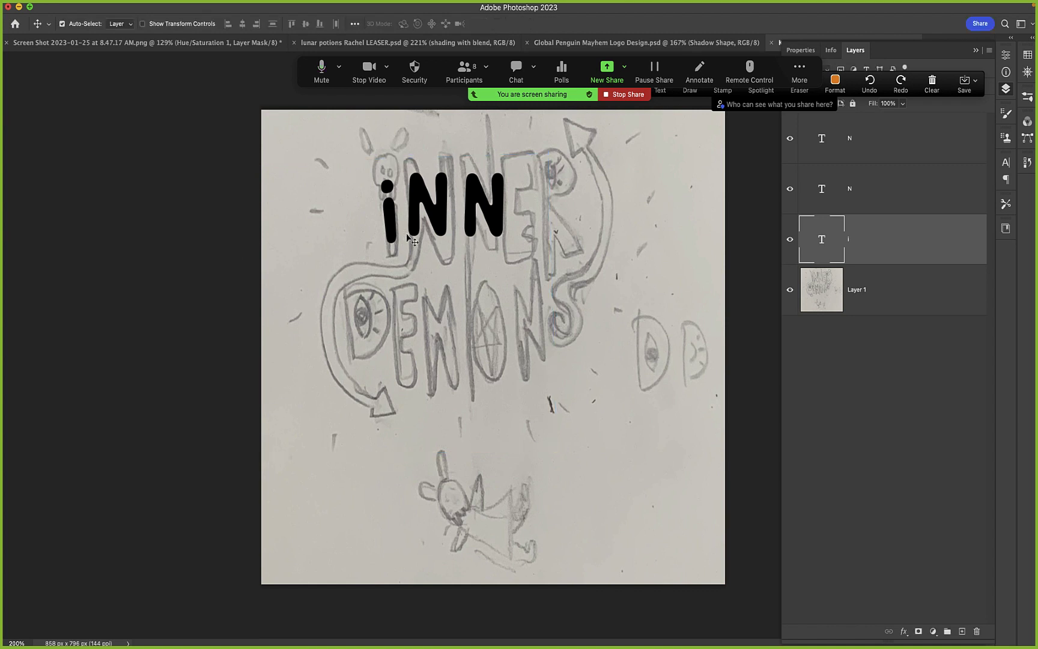
- Rotate the first N of INNER slightly counterclockwise and shift it about 5.8 px across and 3.8 px down to match the sketch
left_click(441, 224)
key("super+t")
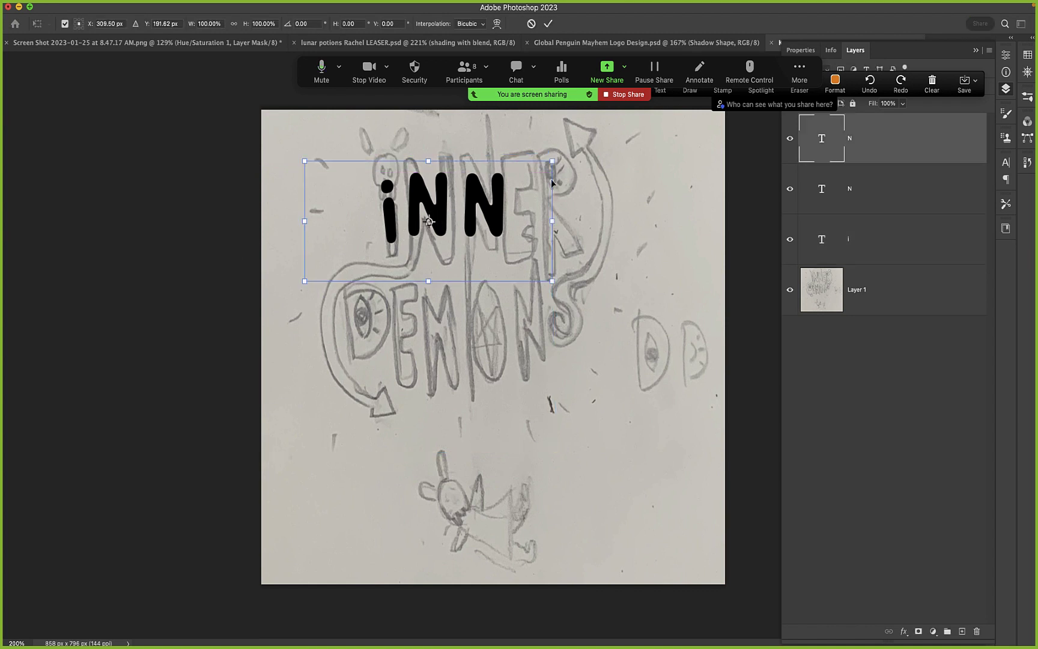
left_click_drag(575, 162, 576, 153)
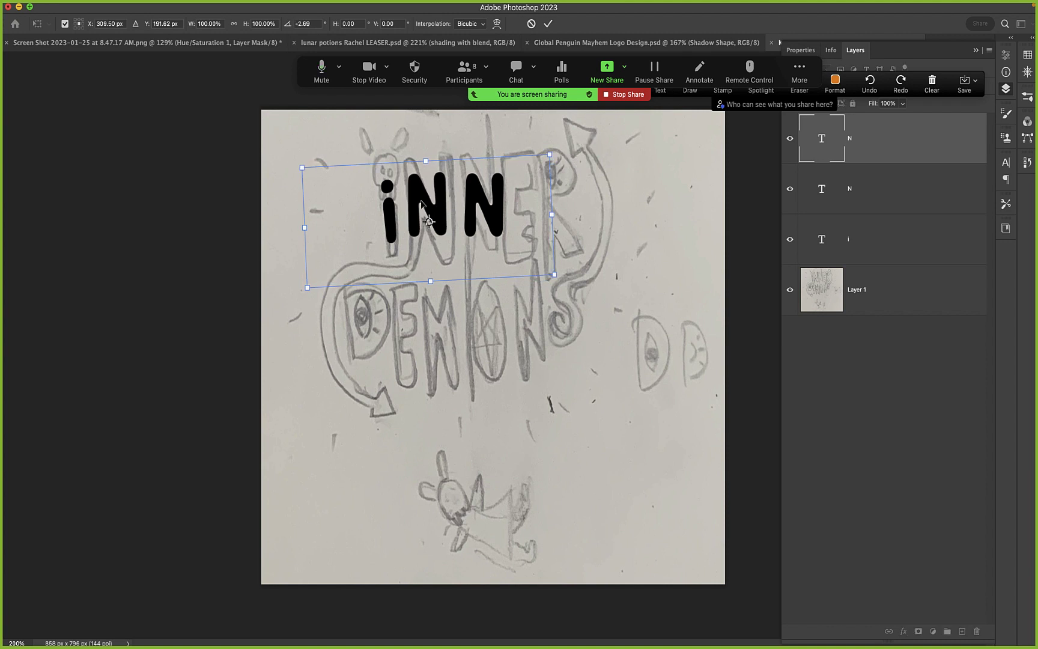
left_click_drag(436, 211, 441, 215)
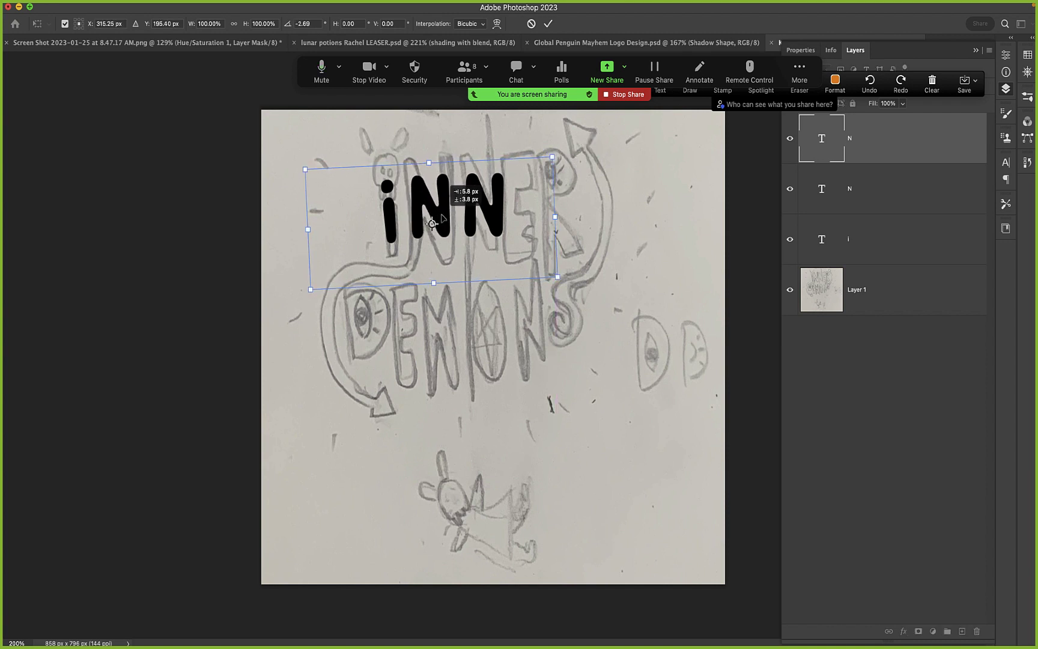
left_click_drag(563, 160, 562, 157)
key("Return")
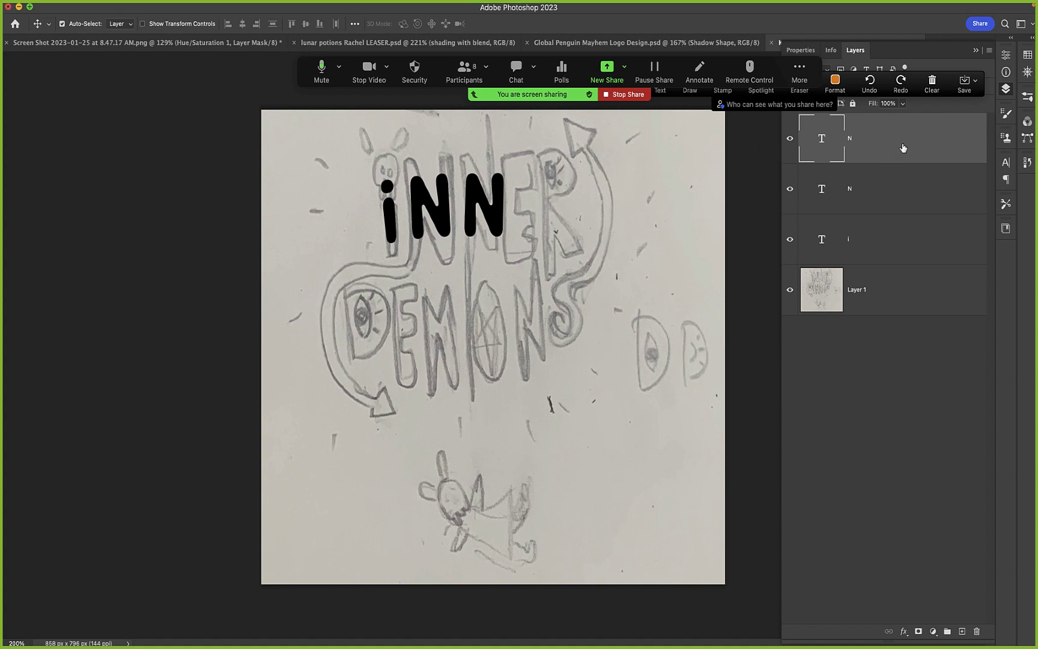
- Duplicate the first N's text layer below the original, hide the original, and rasterize the copy at the current document size
left_click_drag(903, 148, 902, 168, "alt")
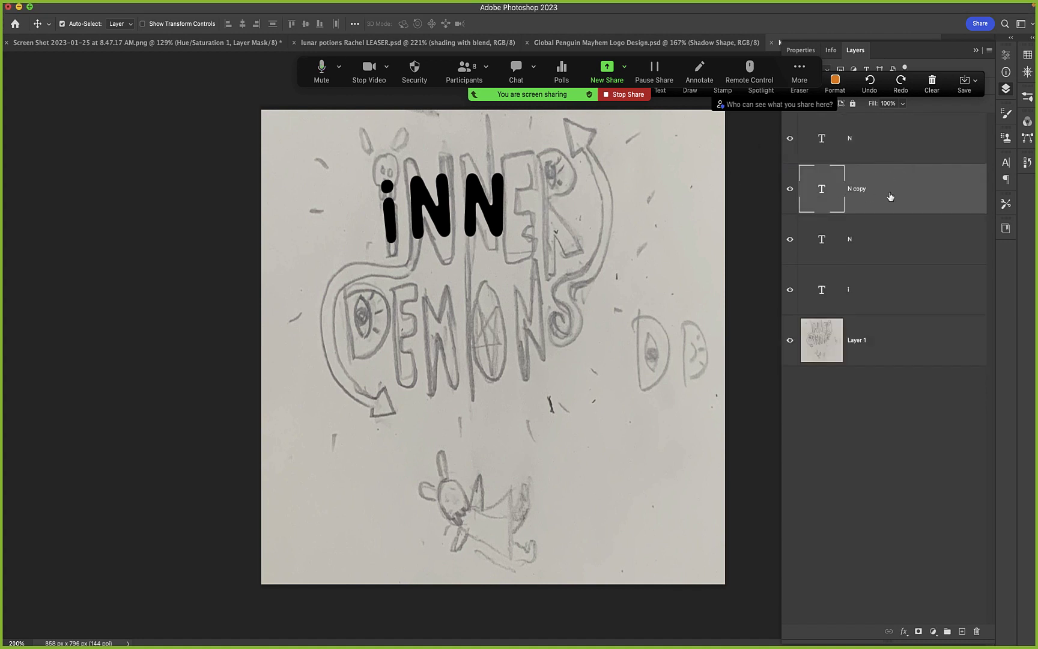
left_click(789, 137)
mouse_move(284, 5)
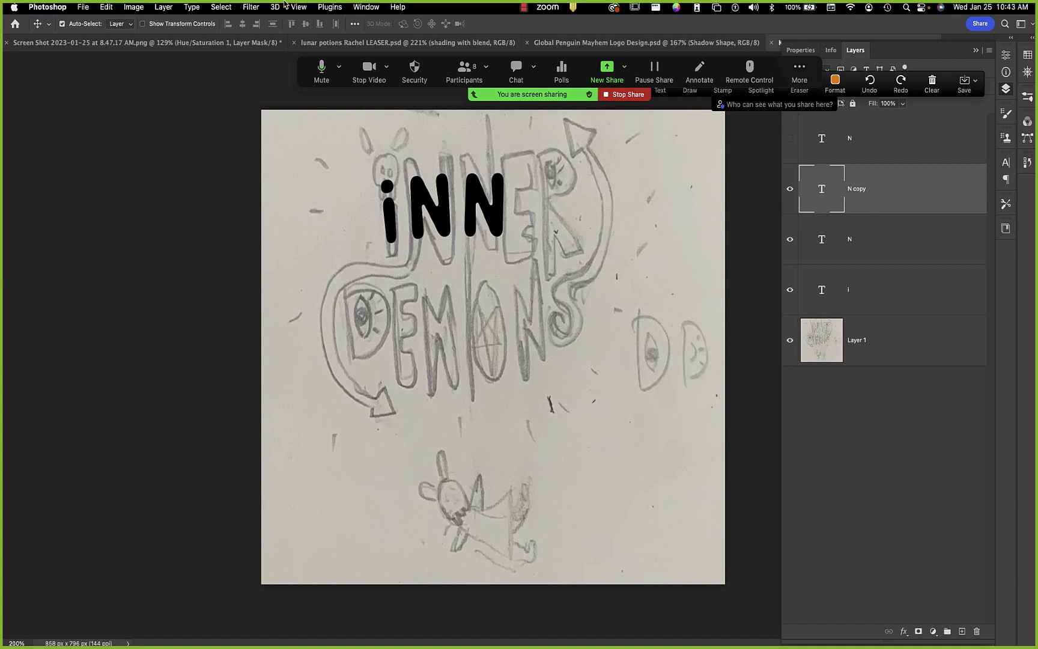
left_click(163, 7)
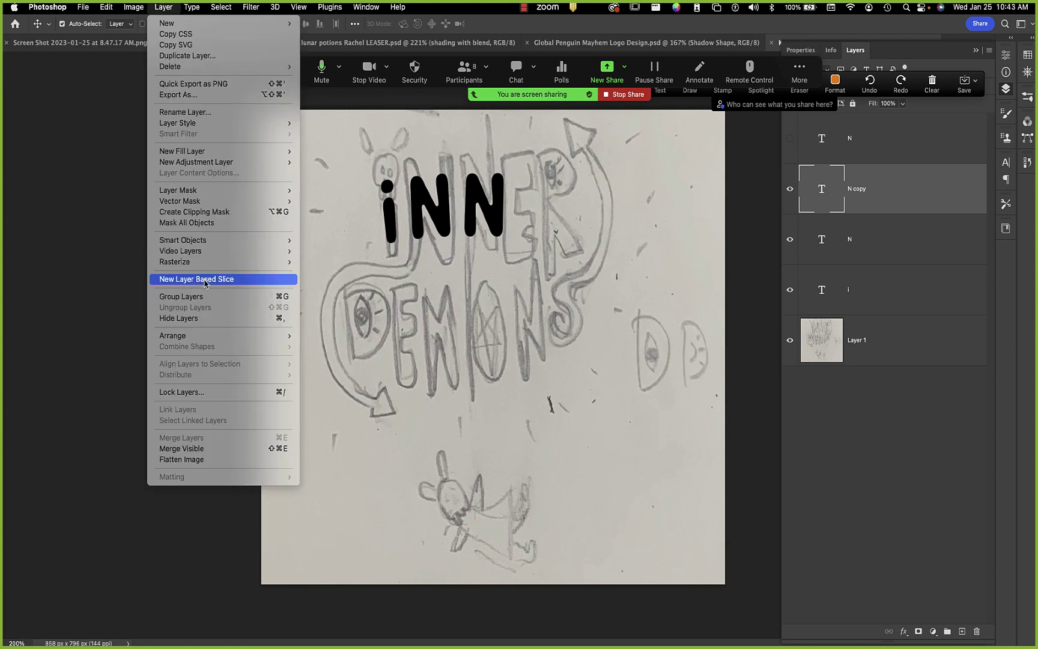
mouse_move(207, 262)
left_click(325, 263)
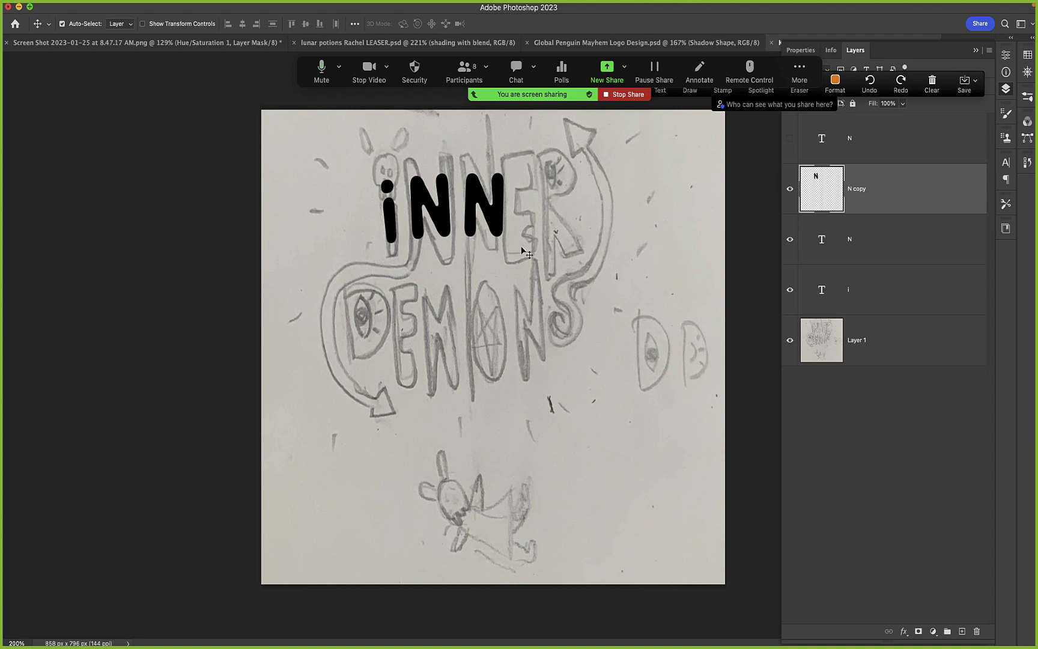
- Open the Image Size settings for the sketch document and move the dialog clear of the meeting controls
scroll(521, 253, "up", 3)
scroll(525, 253, "down", 3)
scroll(525, 253, "up", 3)
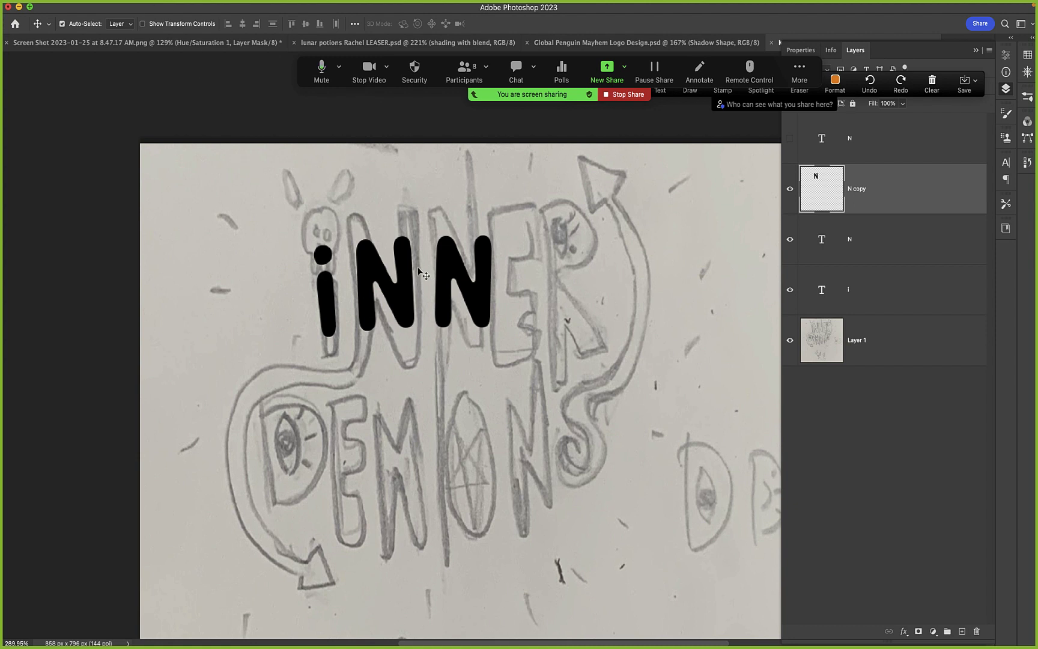
mouse_move(225, 5)
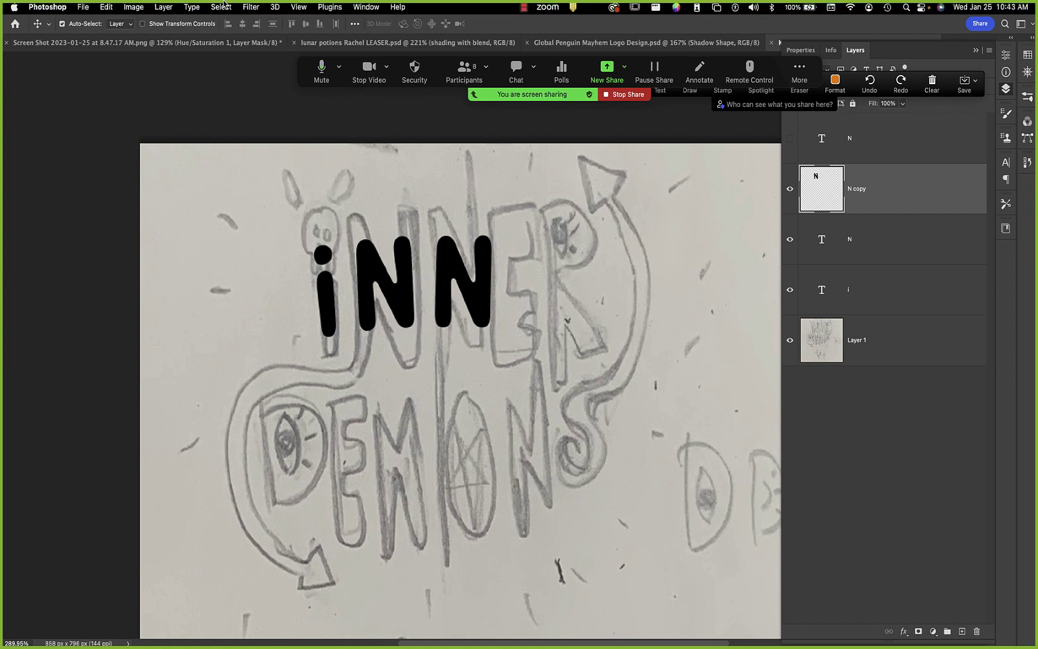
left_click(129, 7)
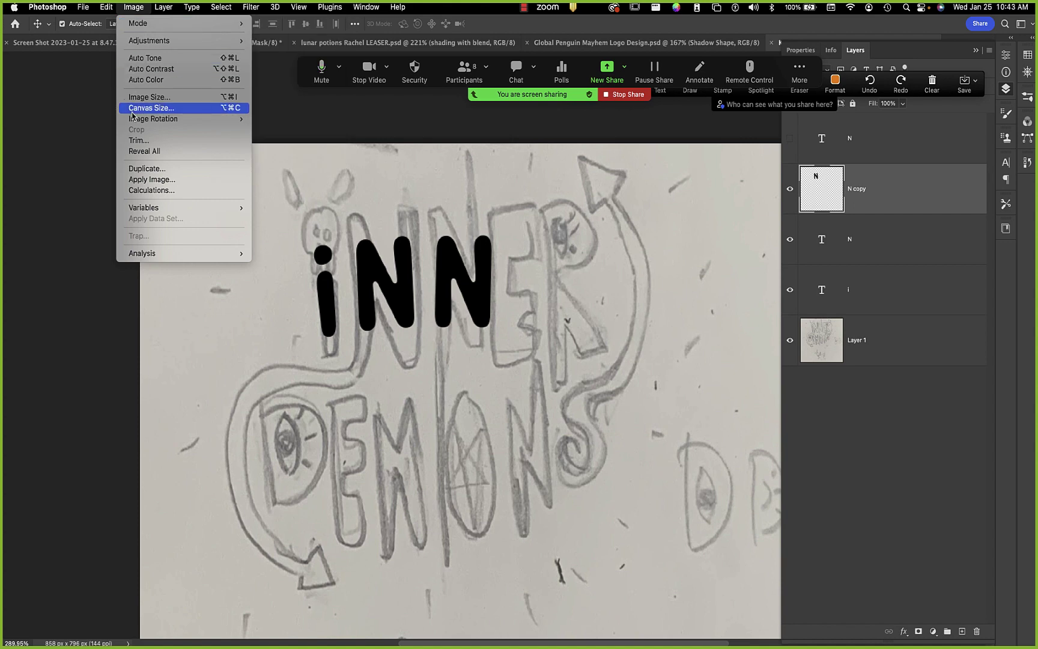
left_click(200, 231)
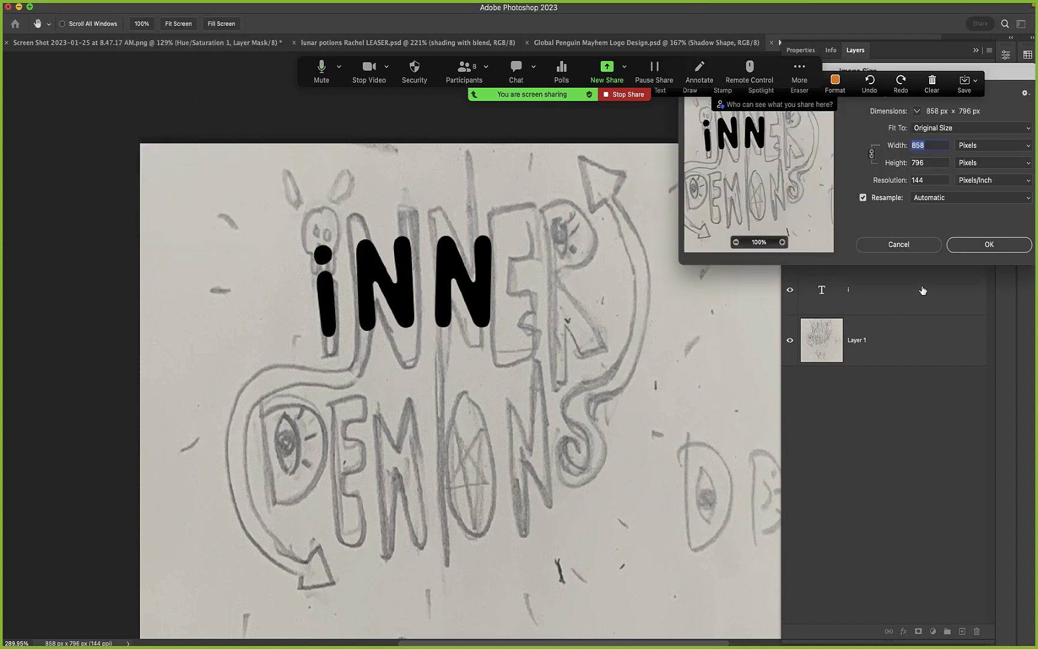
left_click_drag(1013, 76, 893, 406)
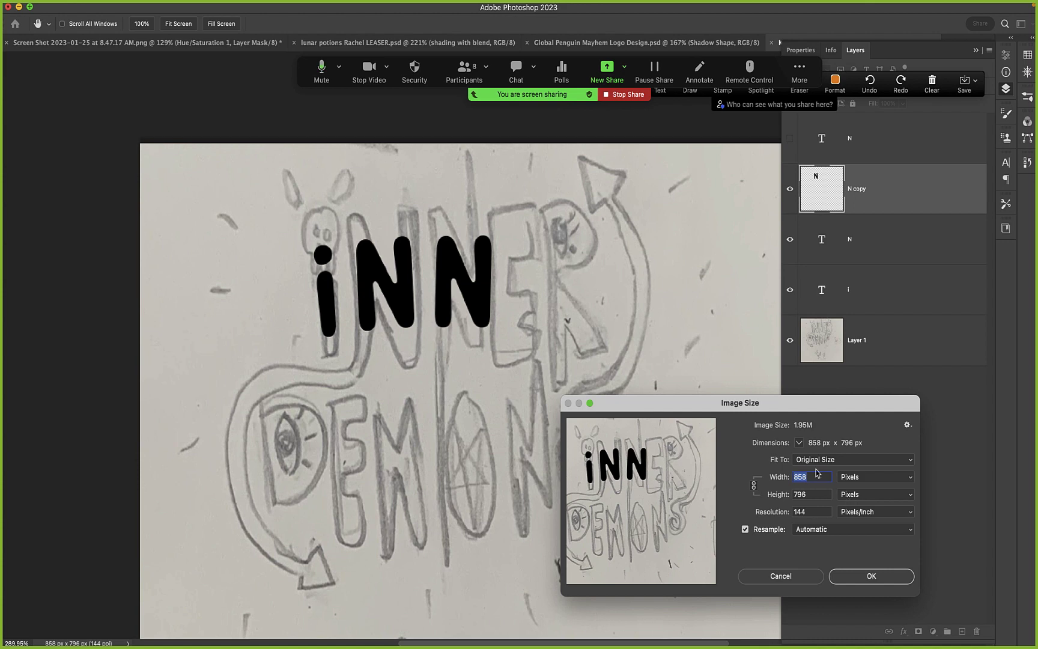
- Switch to Chrome and open the Logo Design Overview page under Game Logo Design on the Concept + Production Art site
mouse_move(528, 643)
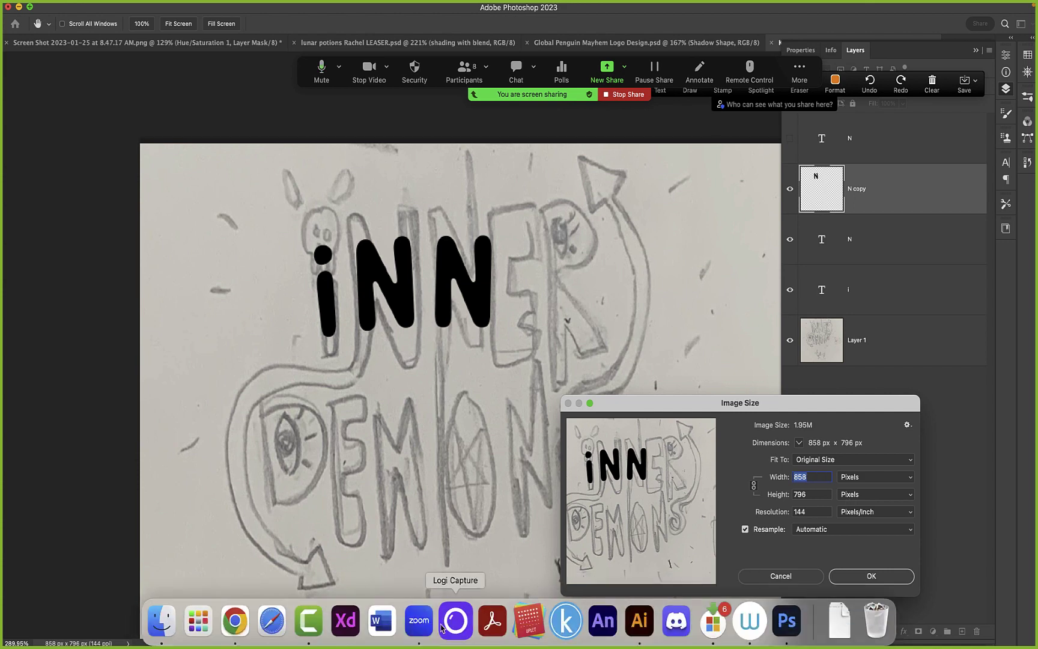
left_click(236, 628)
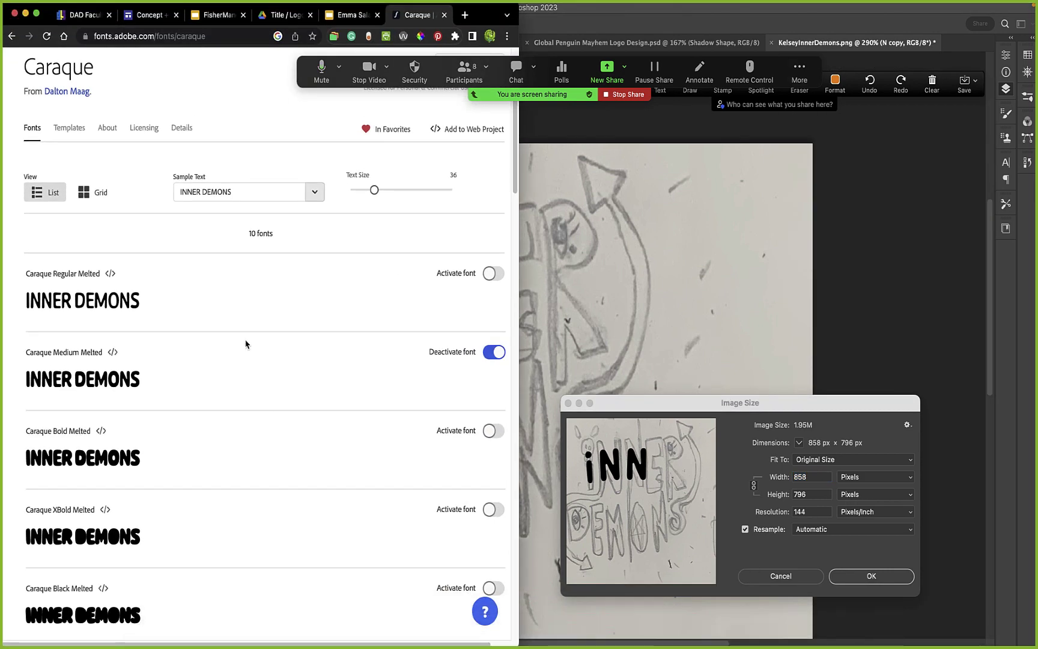
left_click(147, 15)
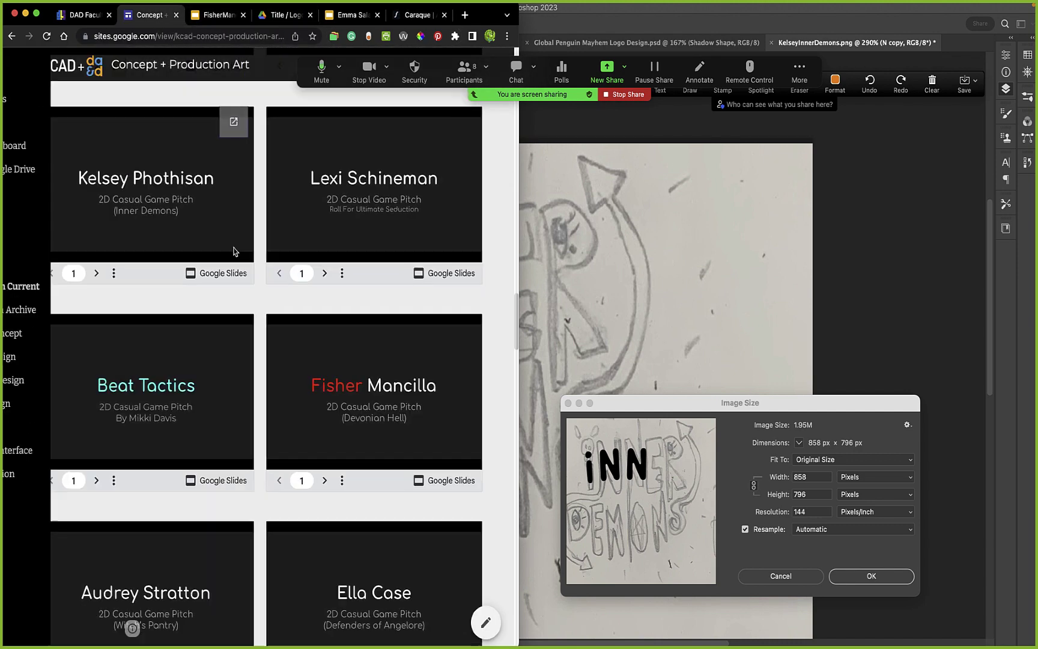
left_click(14, 65)
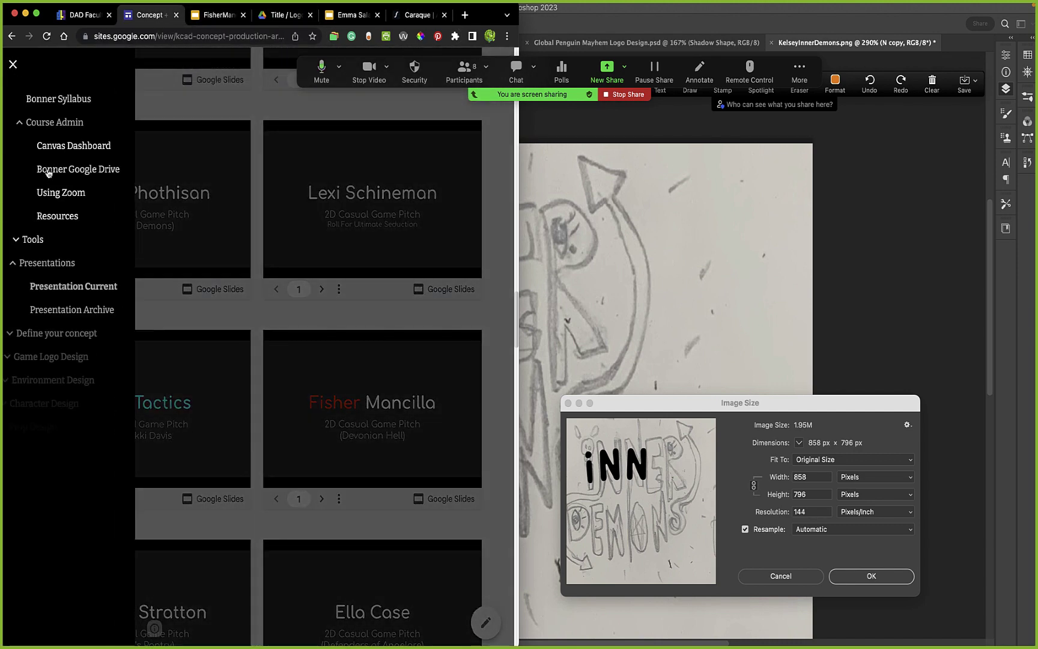
left_click(20, 355)
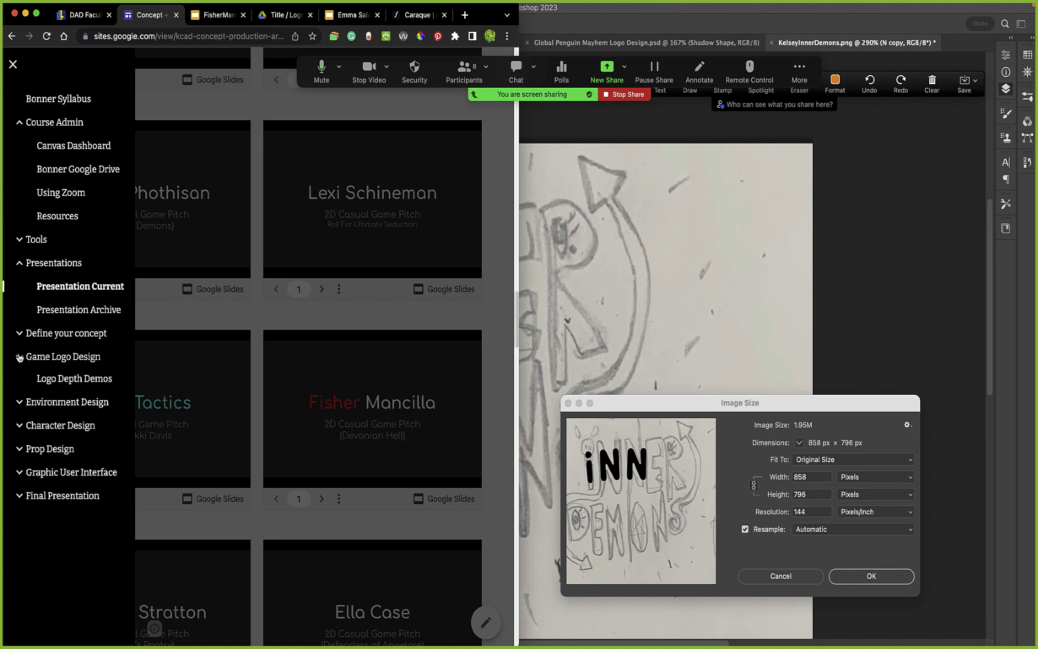
left_click(54, 381)
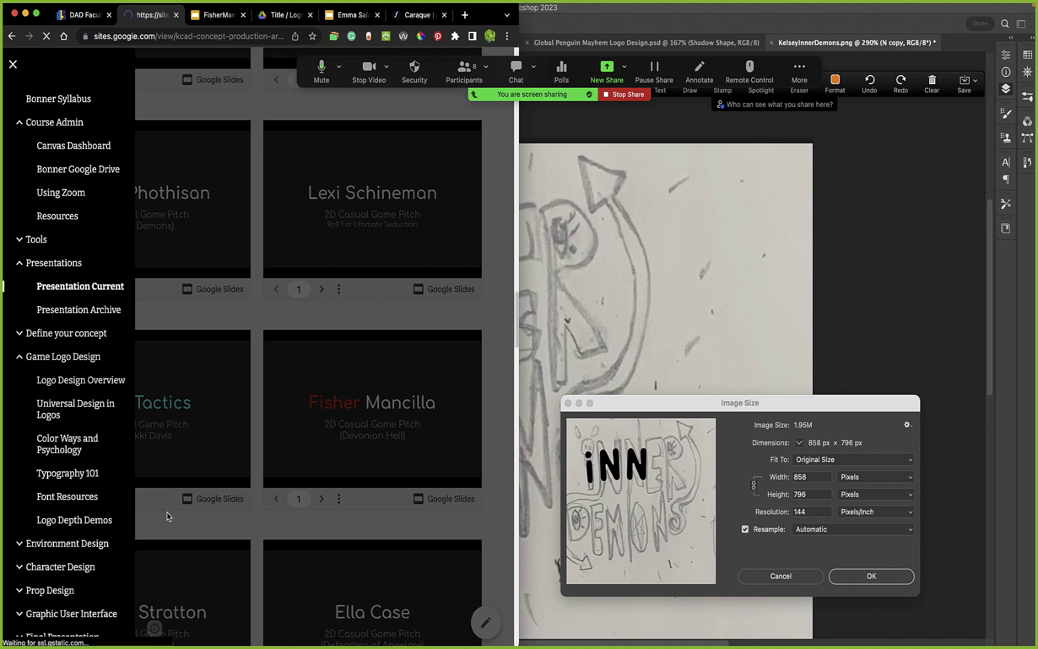
- Look up the recommended enlarged working dimensions in the File Sizes section of the logo deliverables
scroll(220, 529, "down", 6)
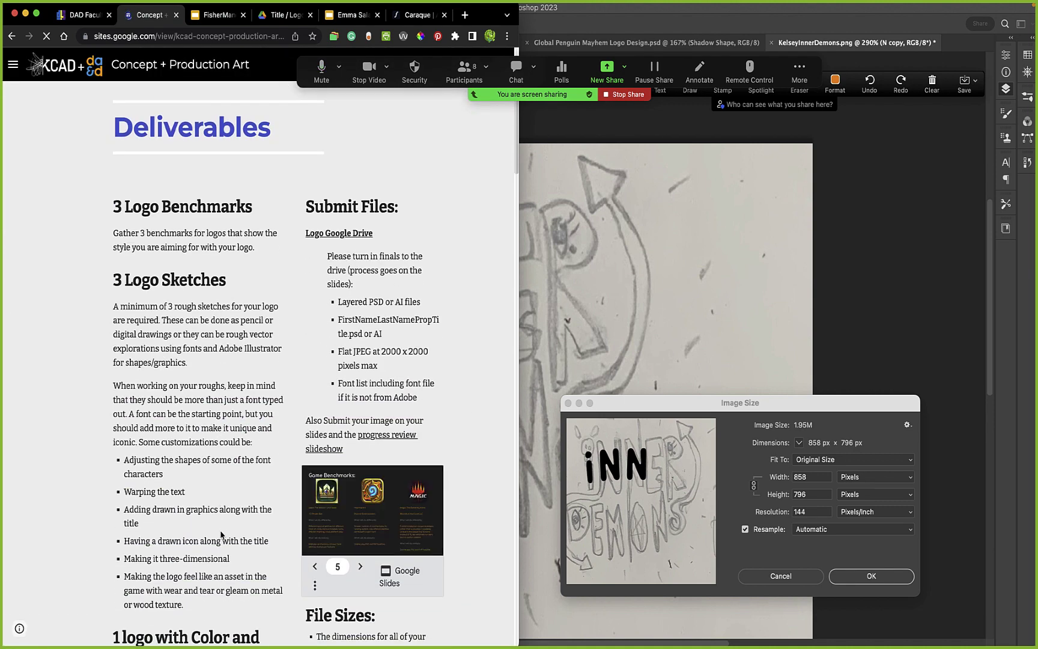
scroll(221, 534, "down", 5)
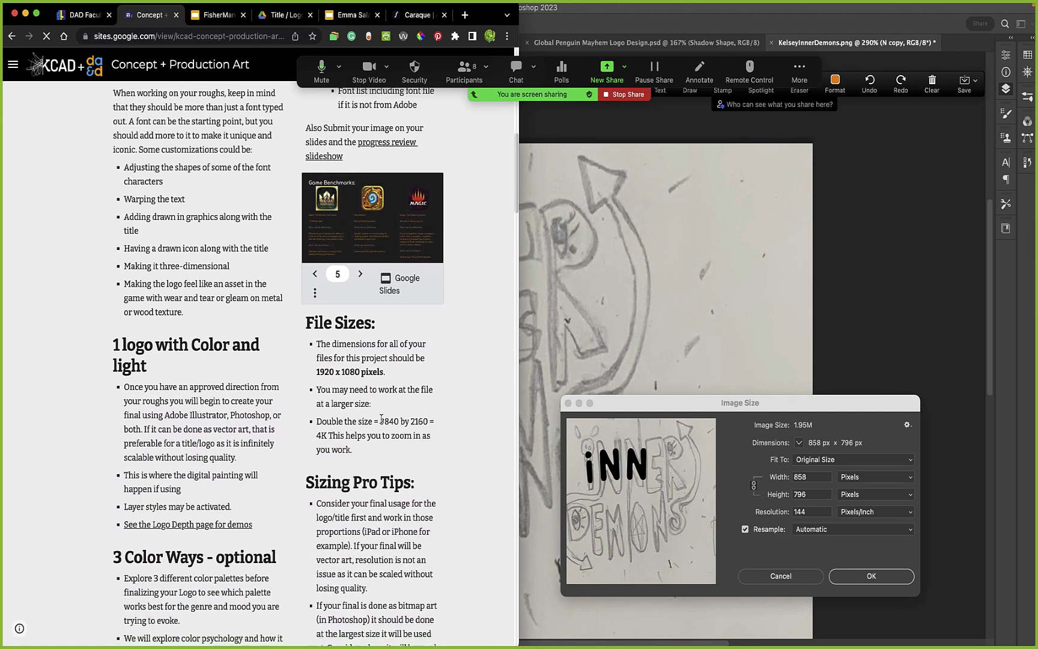
left_click_drag(381, 420, 413, 446)
left_click(436, 460)
- Return to Photoshop and resample the document to a width of 3840 pixels with proportional height
left_click(706, 406)
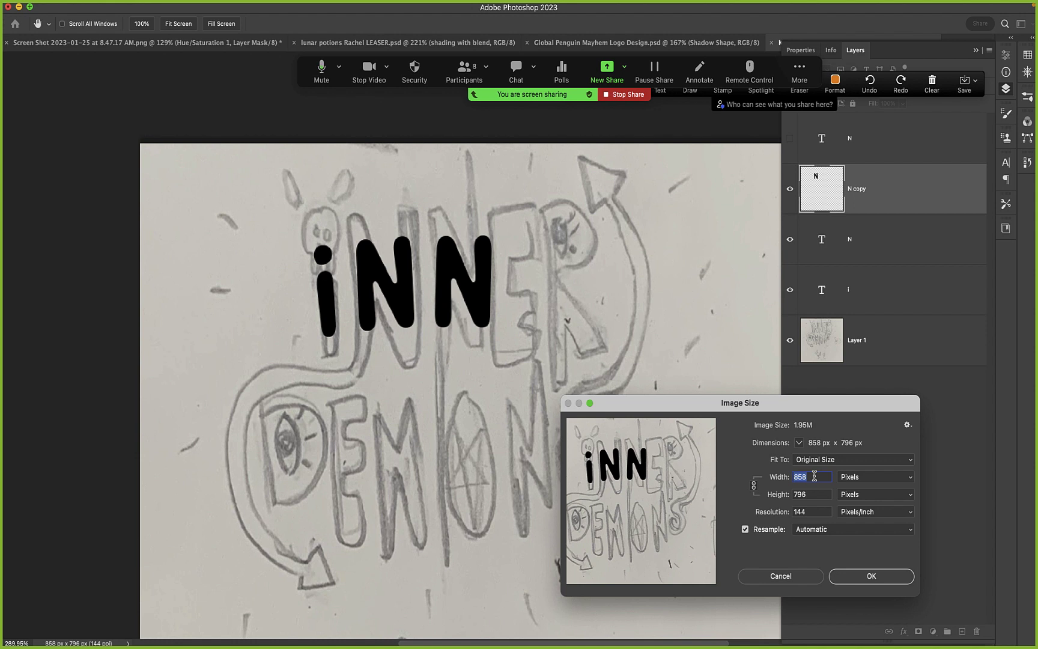
type("3840")
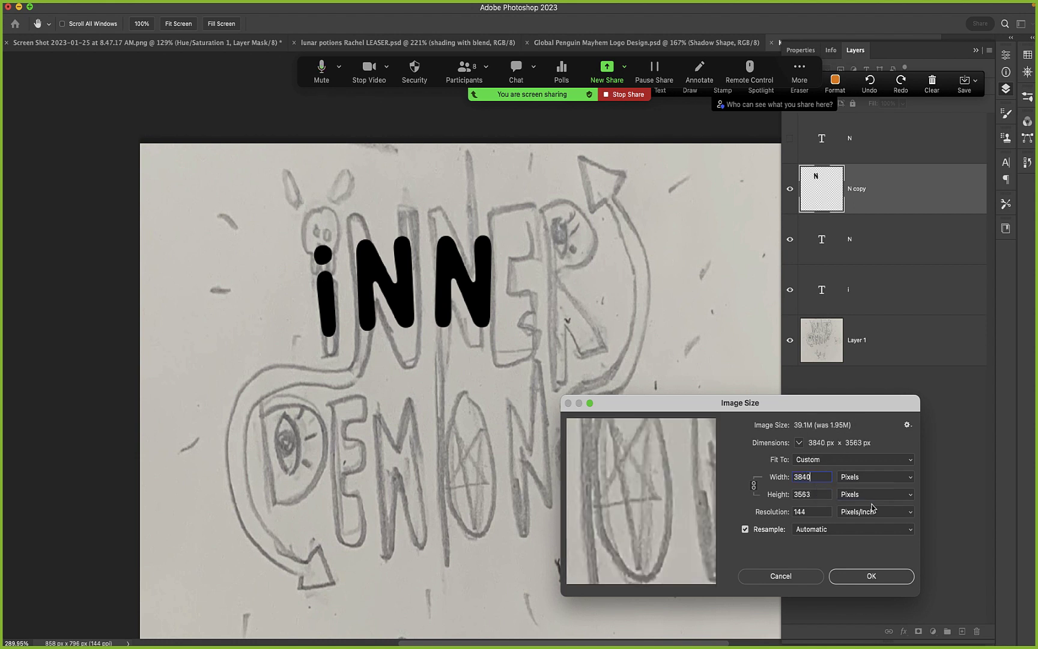
key("Tab")
left_click(880, 581)
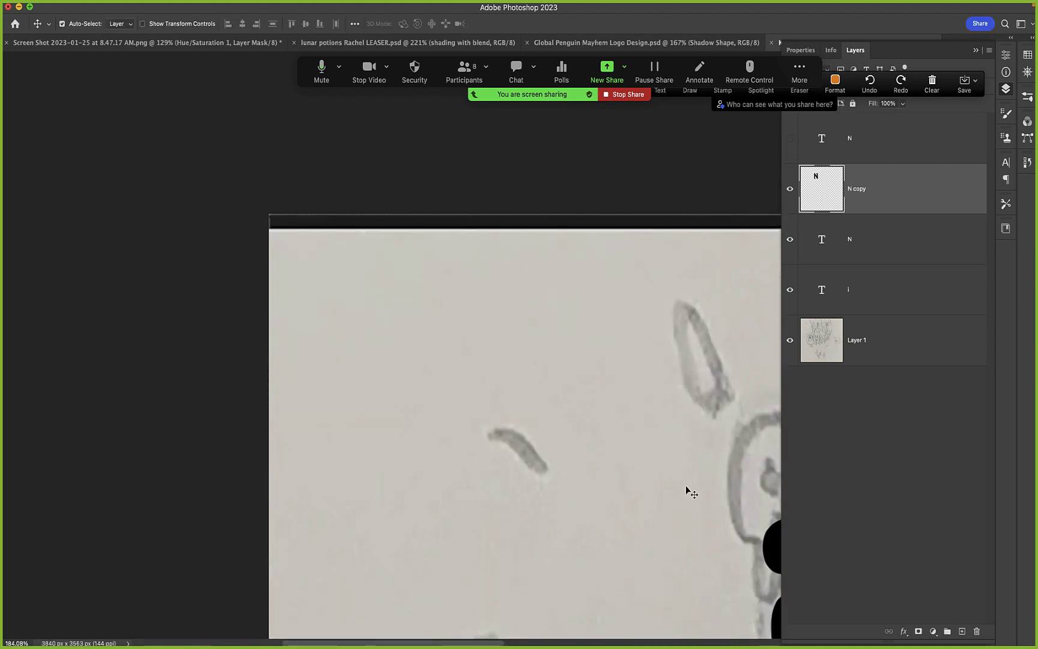
- Delete the rasterized N copy and make the original first N text layer visible again
scroll(690, 493, "down", 6)
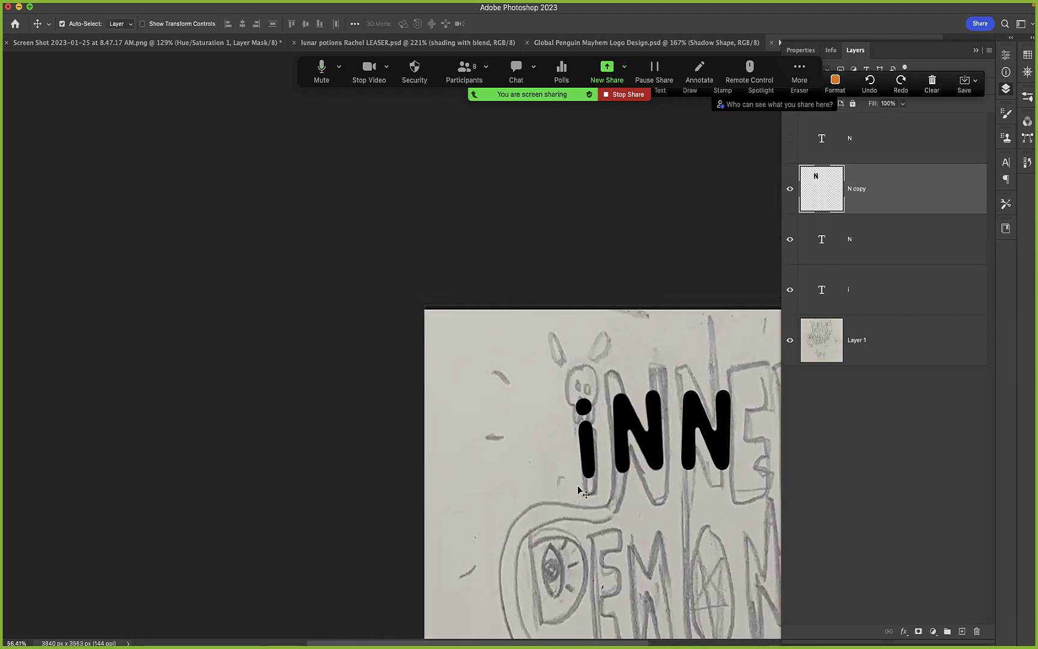
scroll(580, 492, "up", 4)
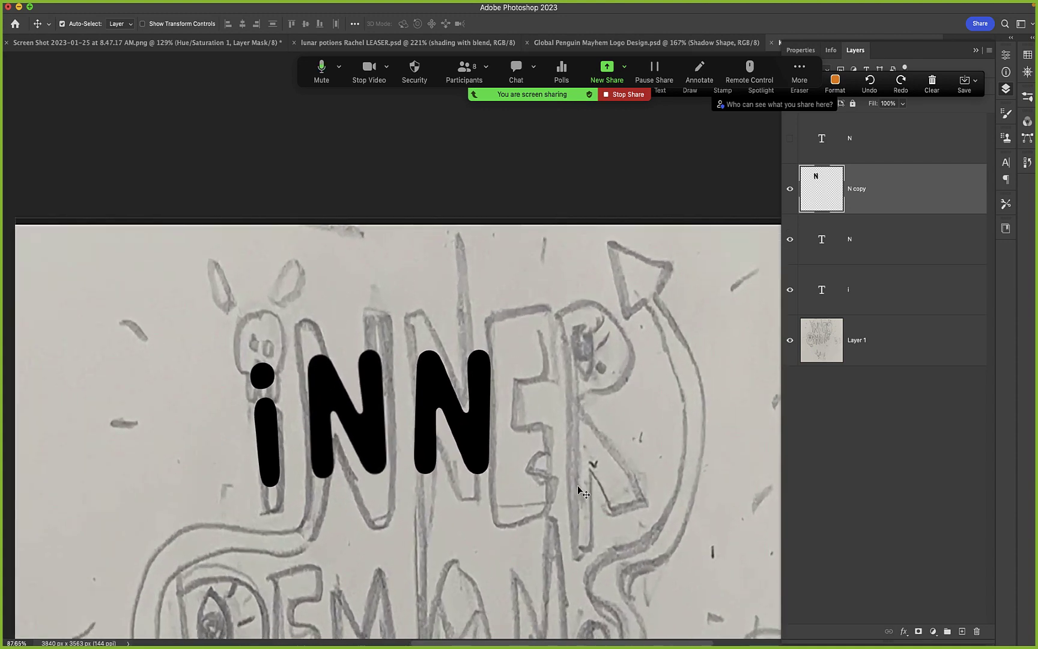
scroll(580, 491, "down", 2)
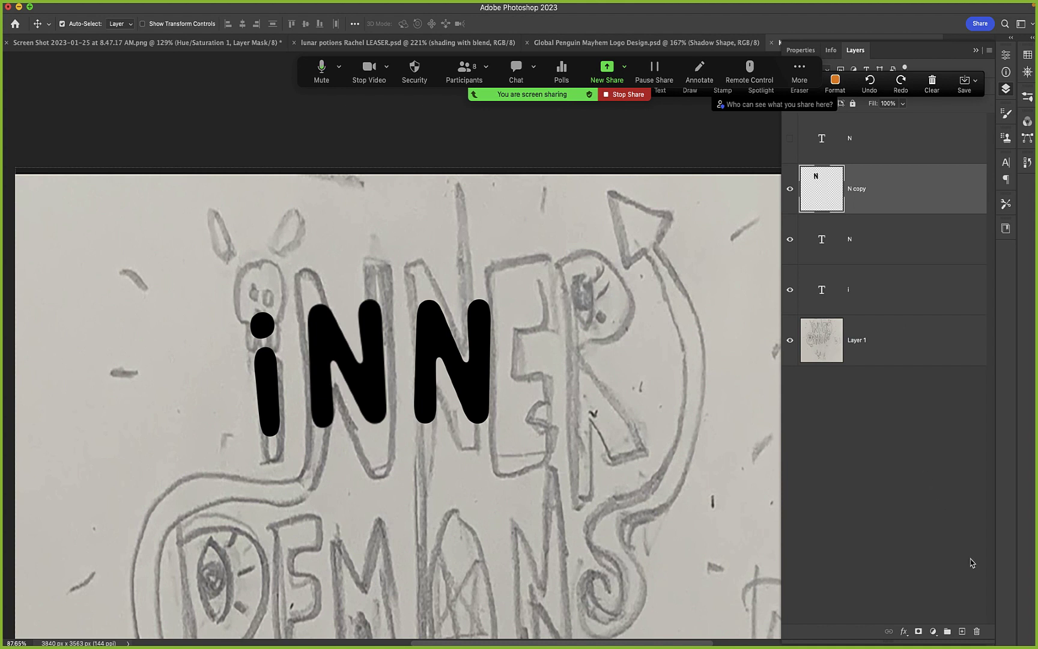
left_click(977, 632)
left_click(896, 243)
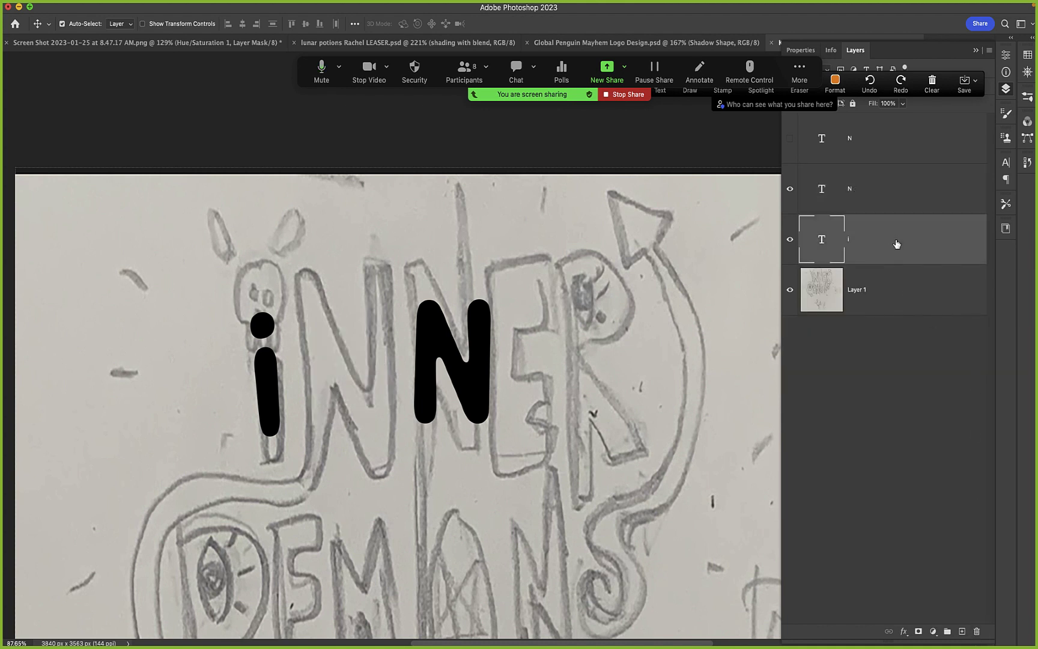
left_click(790, 138)
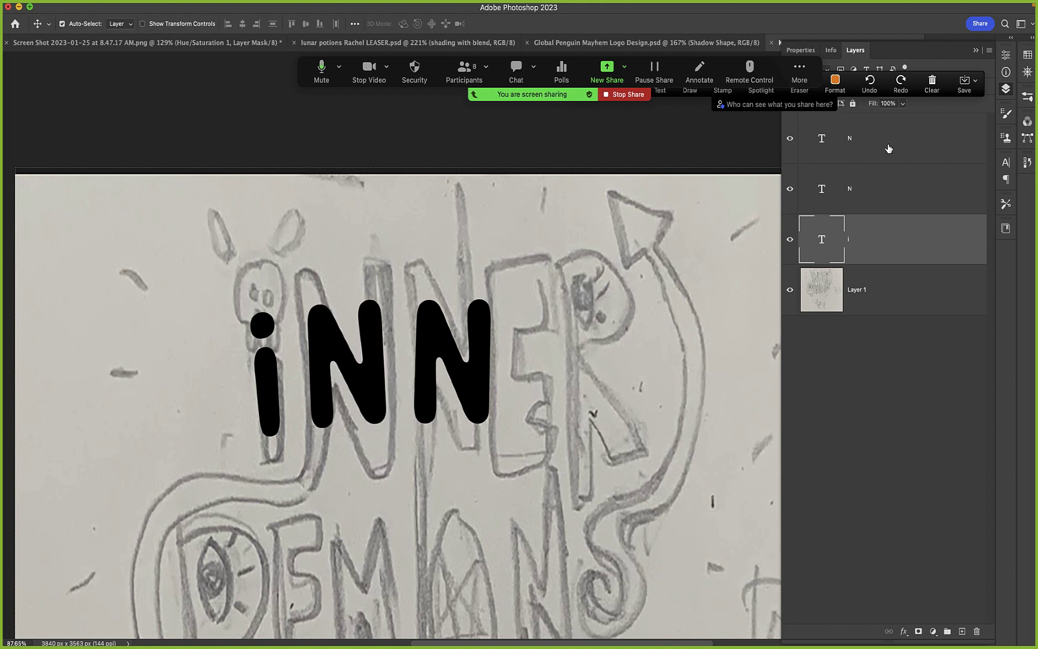
- Duplicate the first N's text layer, hide the original as a backup, and rasterize the copy
left_click(882, 147)
left_click_drag(882, 148, 882, 175)
left_click(789, 139)
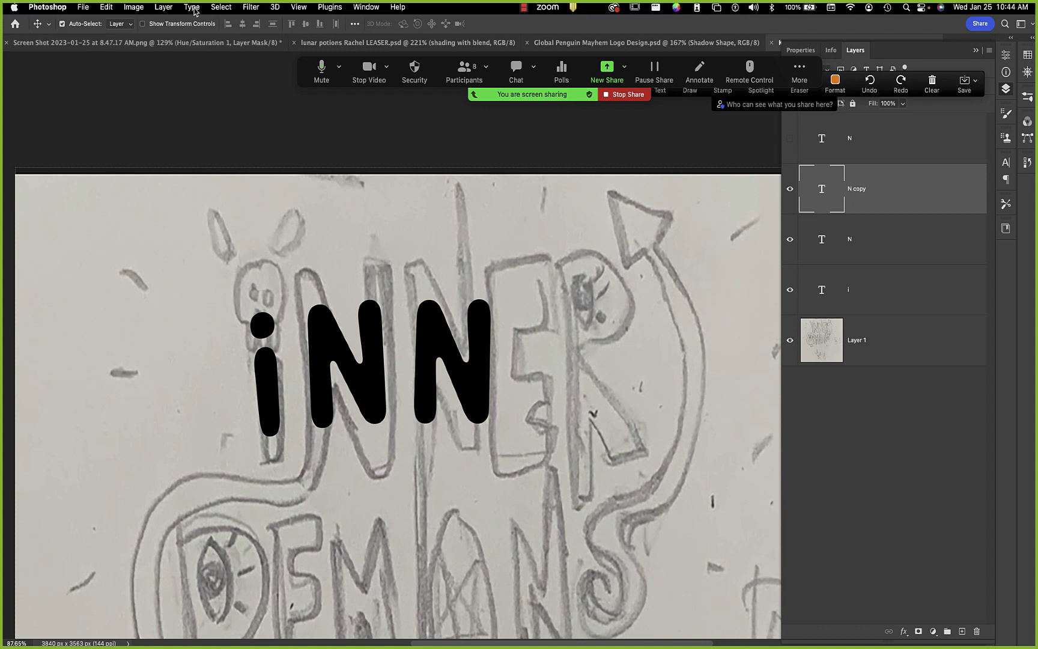
left_click(192, 7)
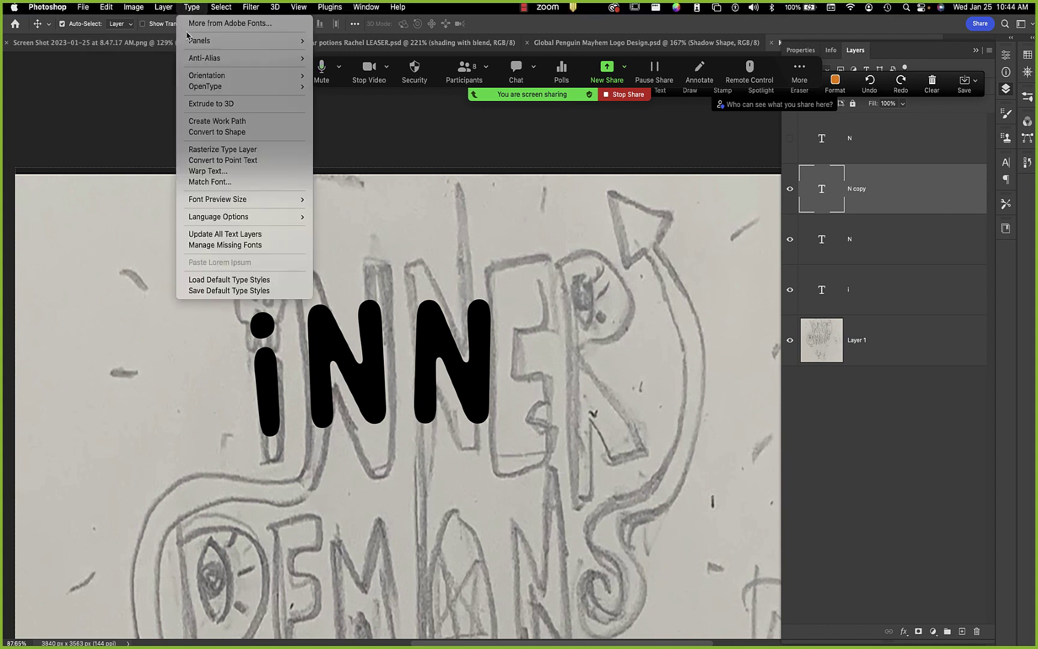
left_click(210, 150)
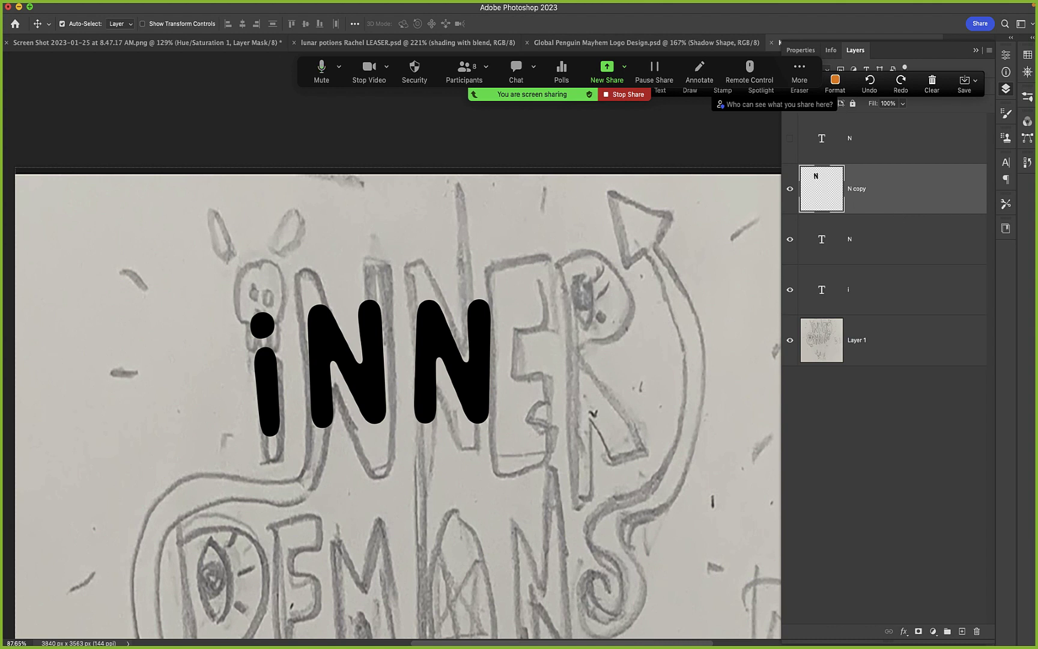
key("F7")
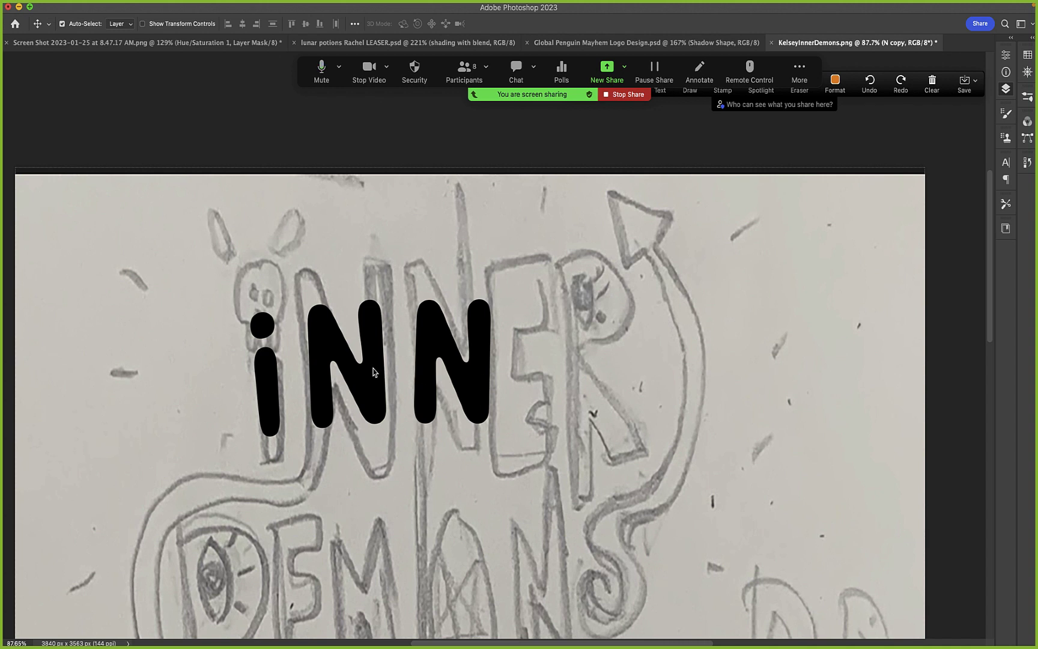
key("F7")
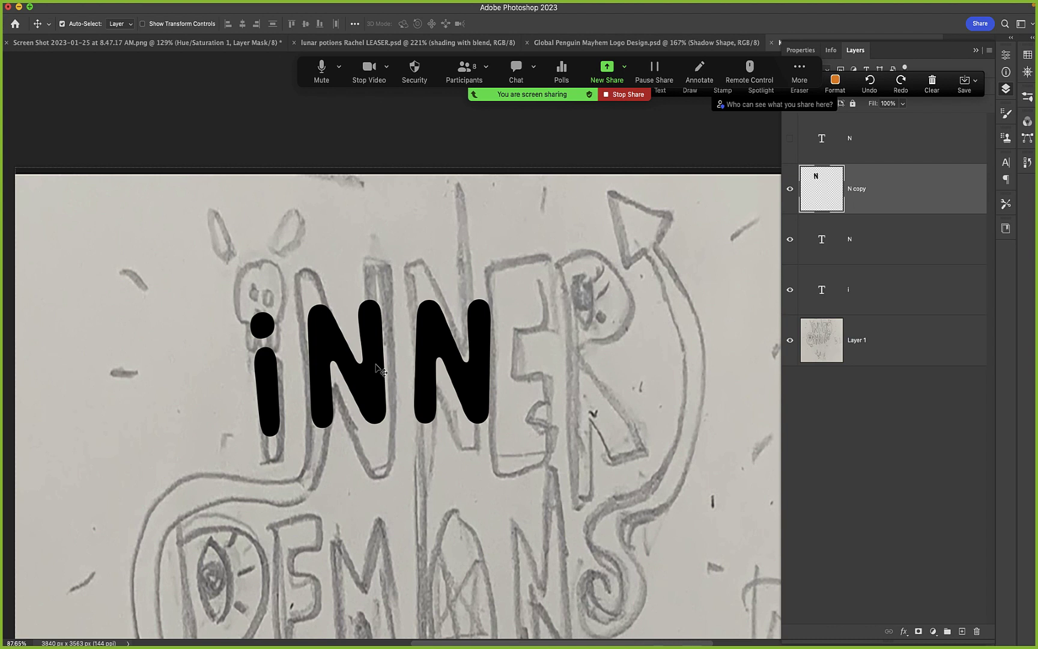
key("i")
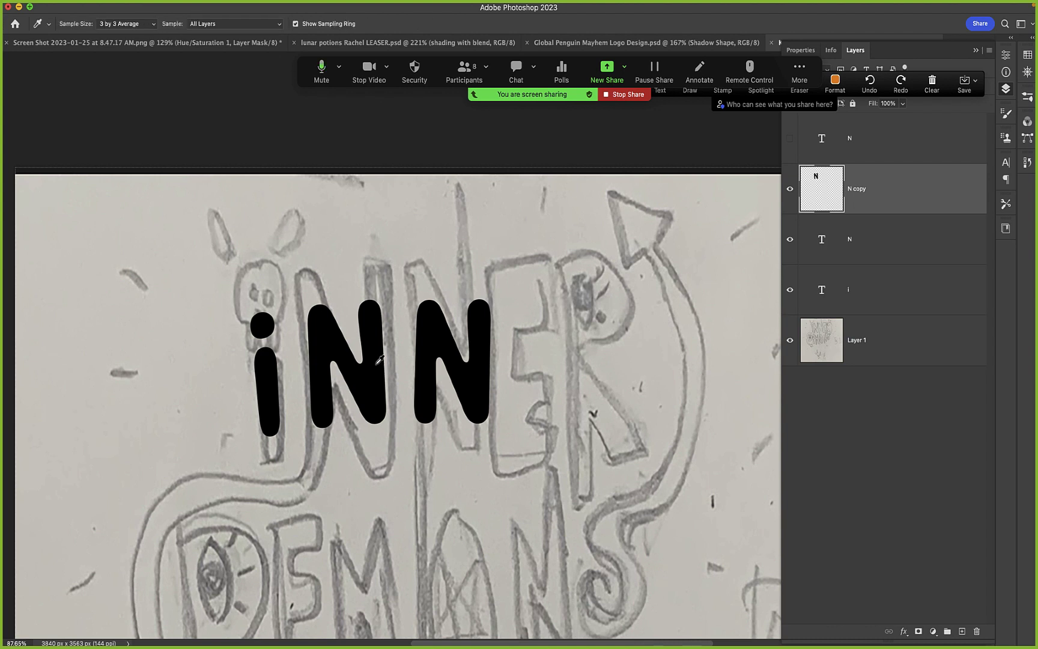
key("b")
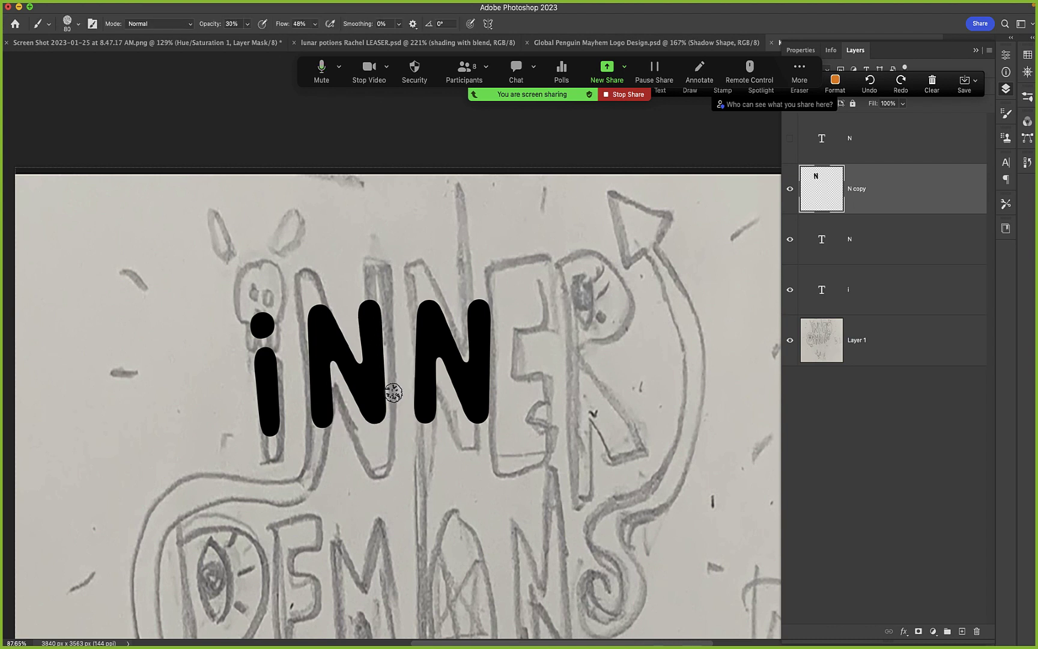
left_click_drag(356, 273, 408, 252)
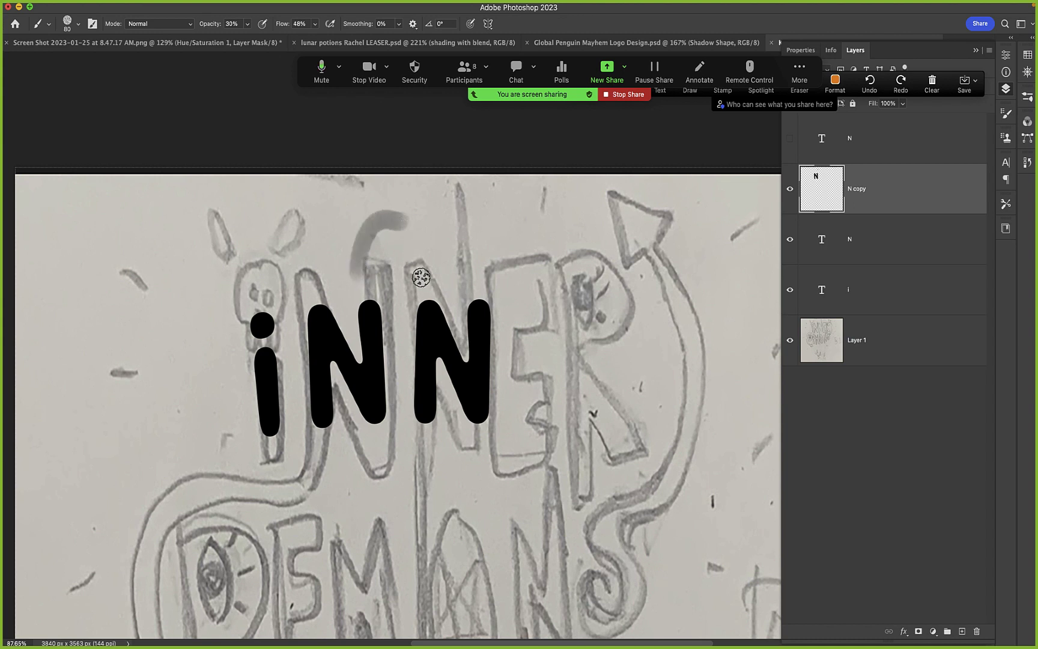
key("super+z")
- Set up the Hard Round brush from General Brushes at 100% opacity
left_click(78, 26)
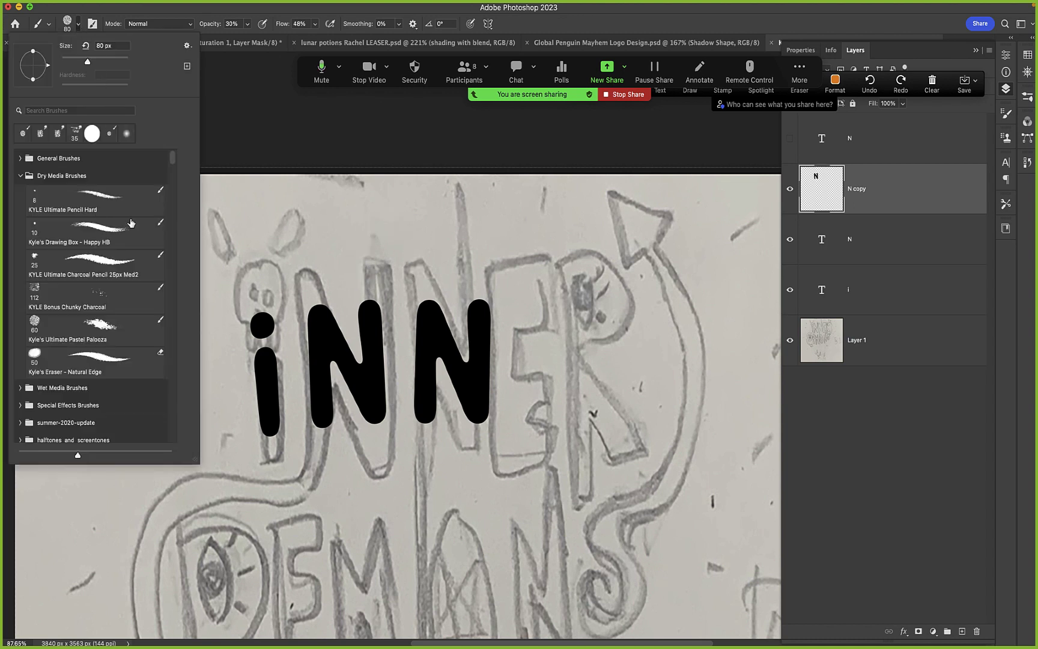
left_click(21, 158)
left_click(115, 280)
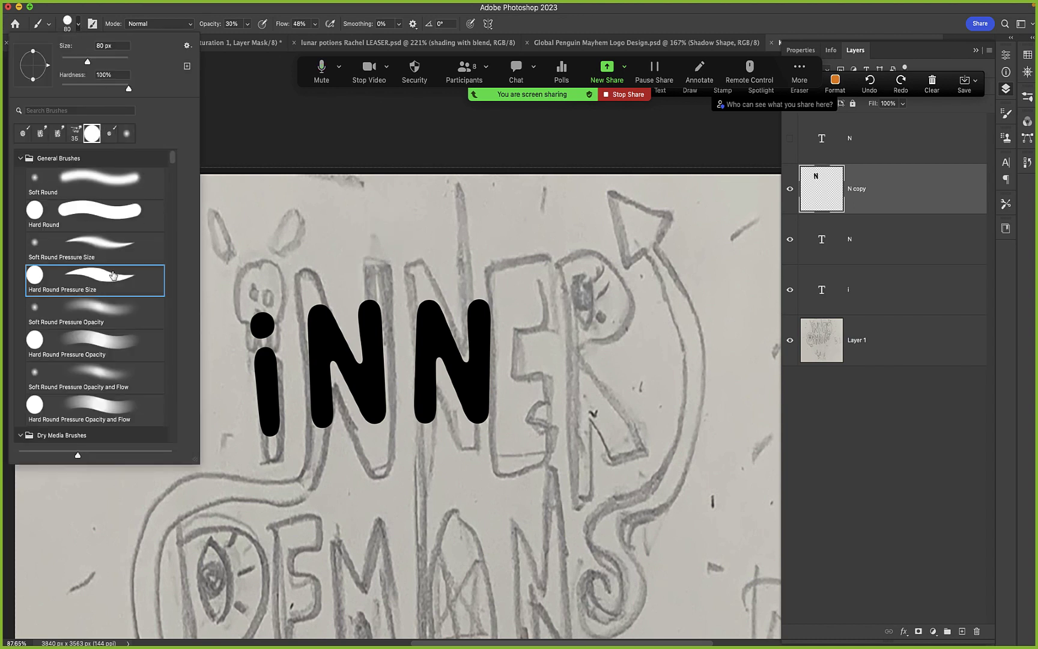
left_click(131, 212)
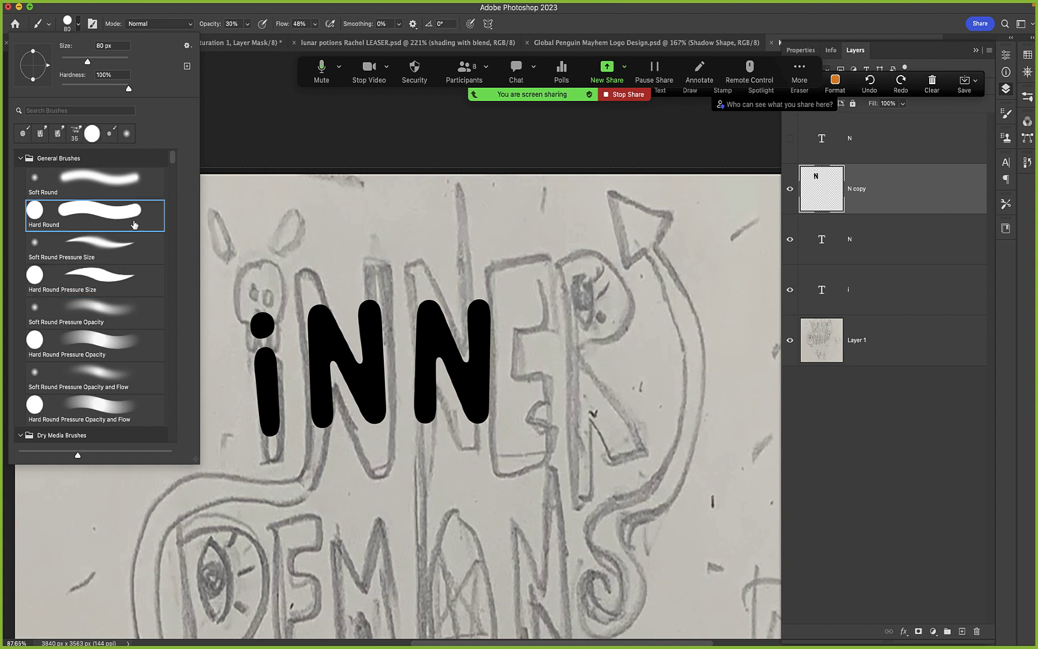
left_click(621, 30)
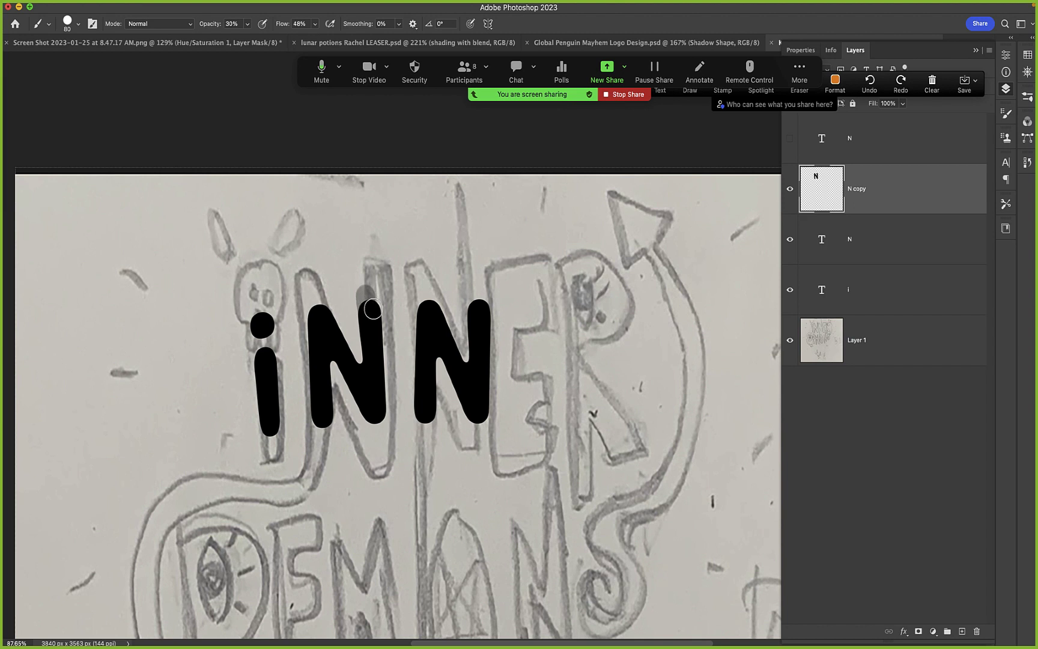
left_click(247, 23)
left_click_drag(246, 38, 388, 53)
left_click(402, 211)
- Try to extend the first N's right stem upward with brush strokes, undoing the trial marks
mouse_move(370, 310)
left_mouse_down()
mouse_move(363, 285)
mouse_move(366, 324)
mouse_move(366, 287)
left_mouse_up()
key("super+z")
key("super+z")
key("super+z")
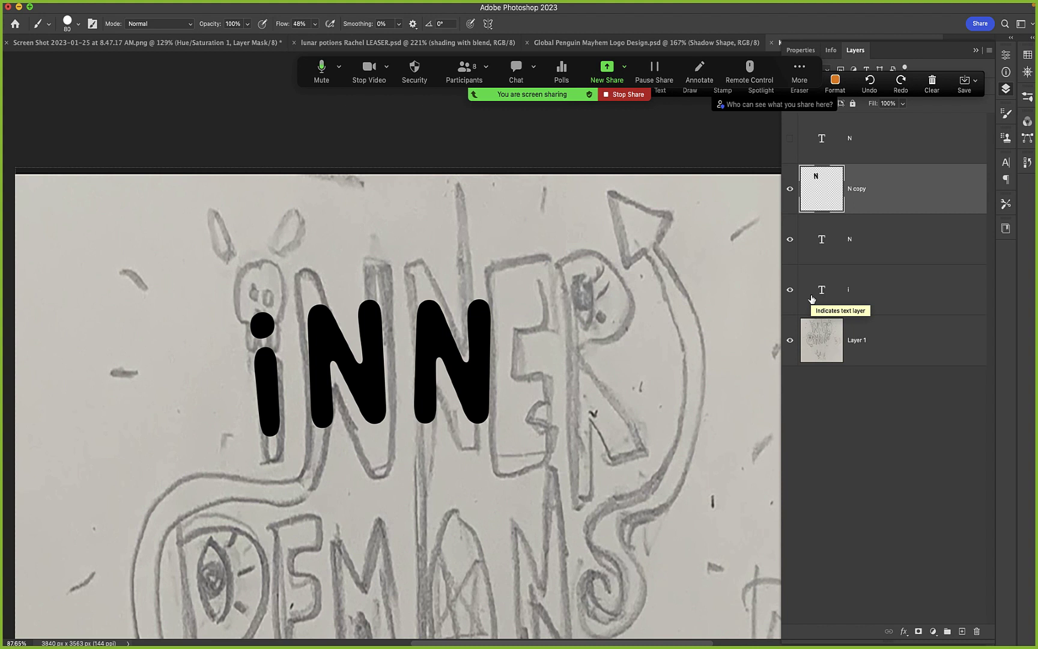
- Lasso the upper part of the first N's right stem, stretch it upward to about 198% height, and deselect
key("l")
mouse_move(376, 308)
left_mouse_down()
mouse_move(367, 278)
mouse_move(350, 326)
left_mouse_up()
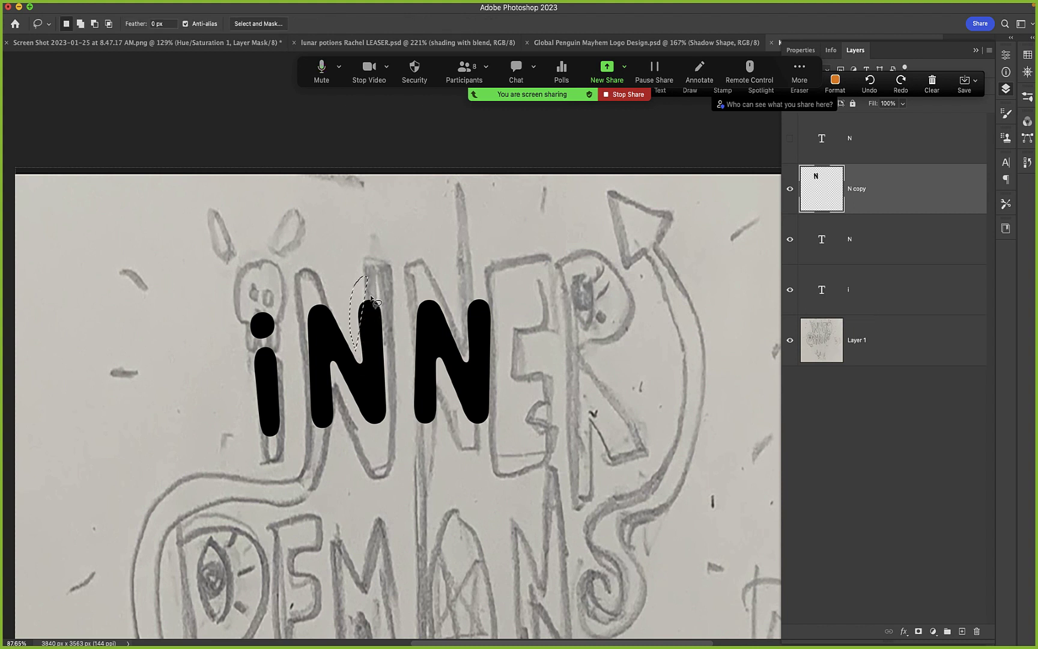
mouse_move(359, 287)
left_mouse_down()
mouse_move(363, 368)
mouse_move(382, 372)
mouse_move(381, 265)
left_mouse_up()
key("super+t")
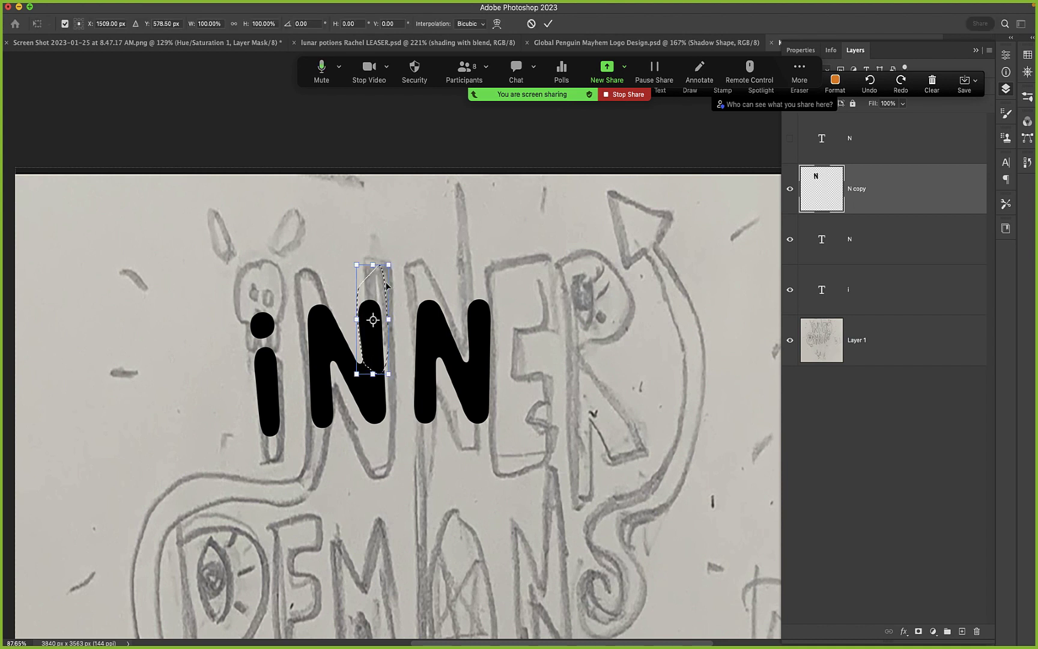
left_click_drag(372, 320, 373, 364)
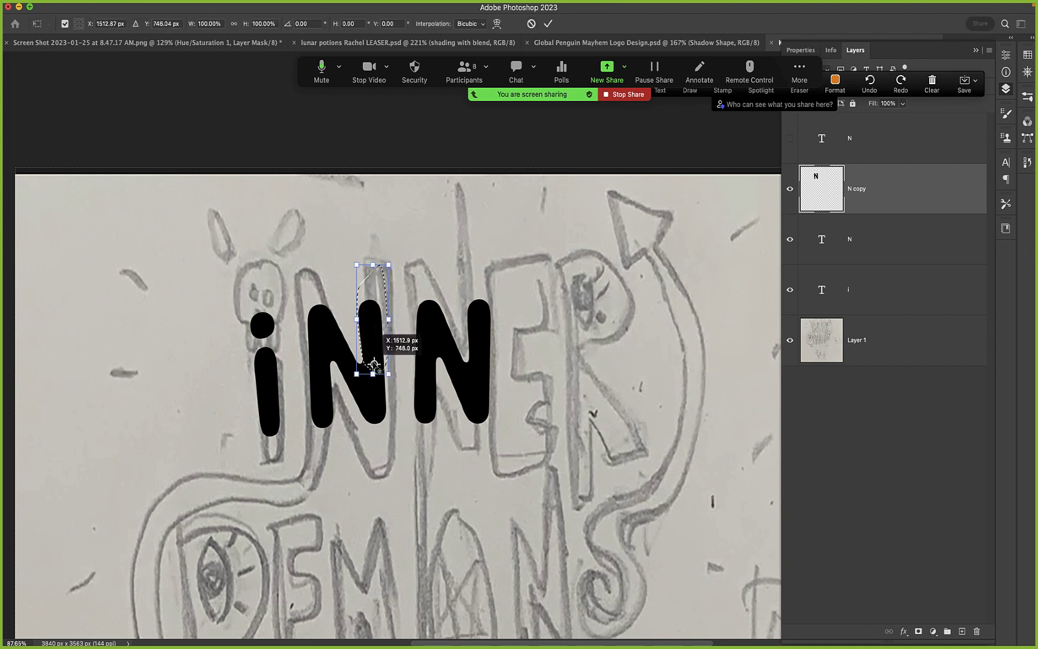
left_click_drag(372, 264, 359, 171)
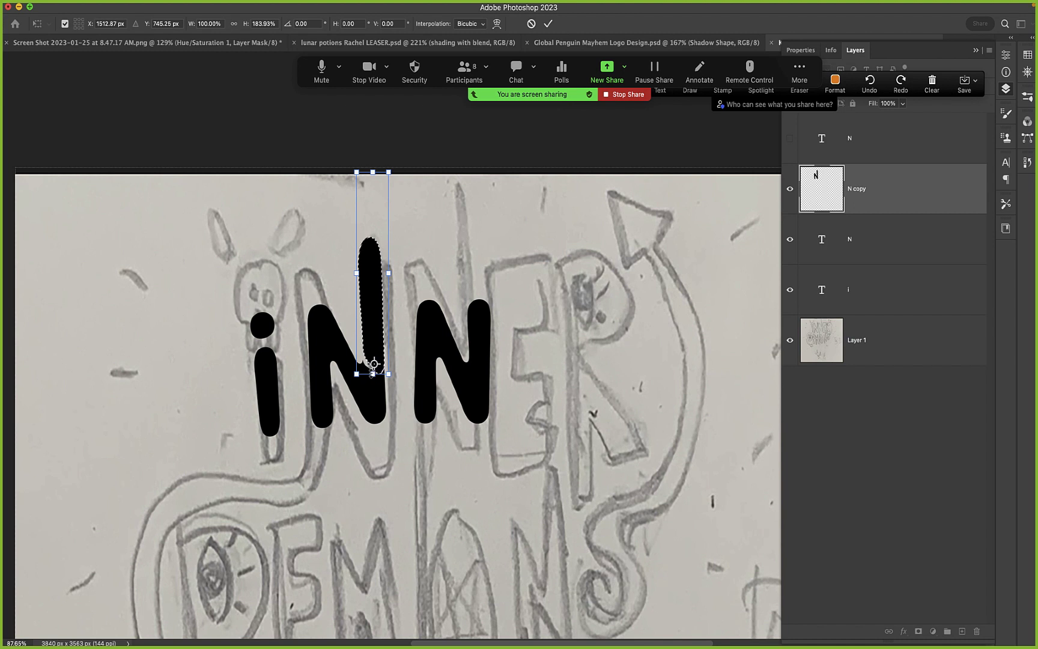
left_click_drag(372, 373, 372, 389)
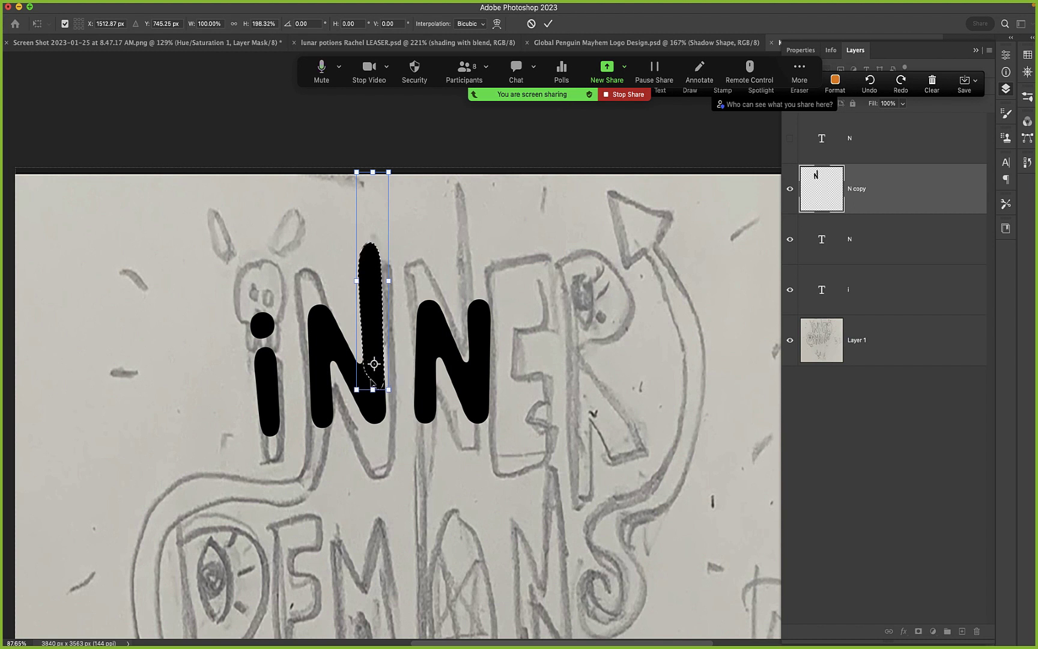
key("Return")
key("super+d")
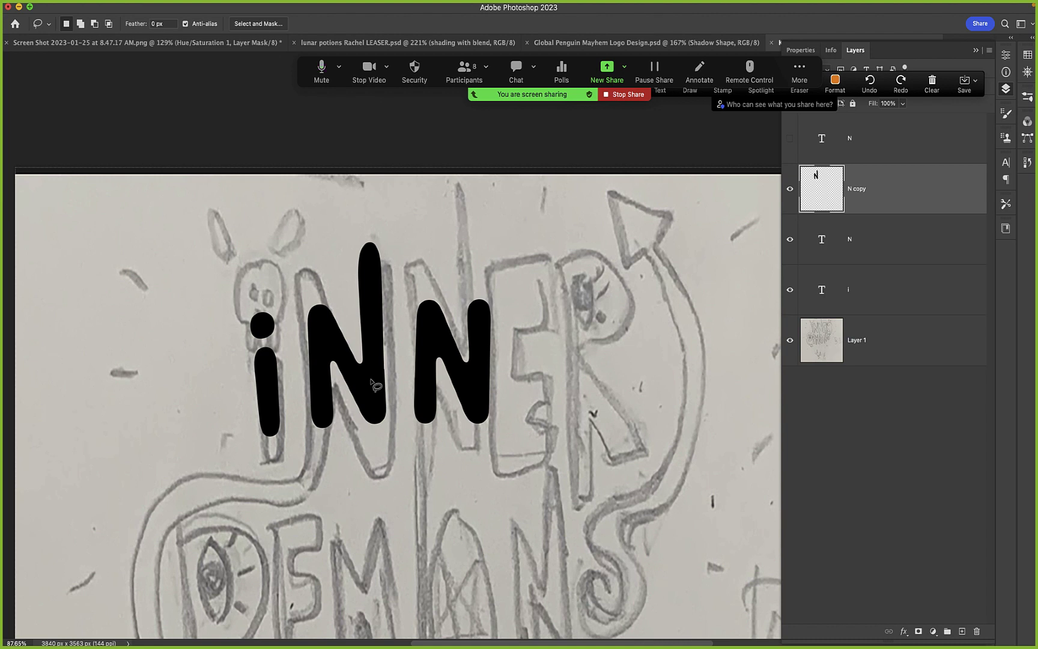
- Lasso the lower part of the first N's left stem and stretch it downward to about 221% height
mouse_move(333, 374)
left_mouse_down()
mouse_move(308, 391)
mouse_move(337, 443)
mouse_move(321, 388)
left_mouse_up()
key("super+t")
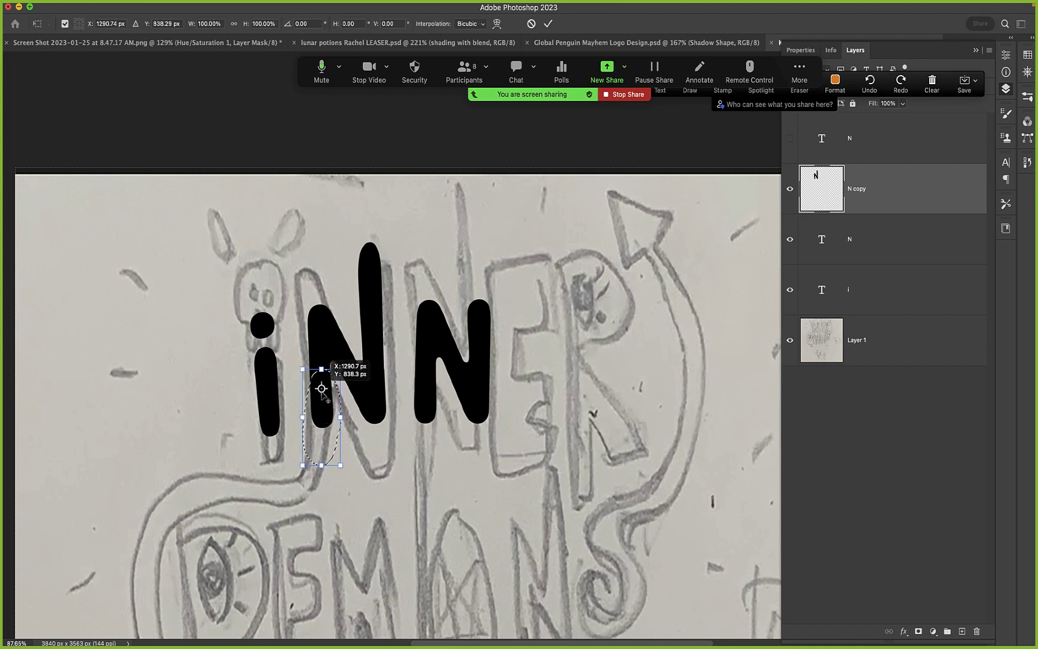
left_click_drag(314, 467, 306, 570)
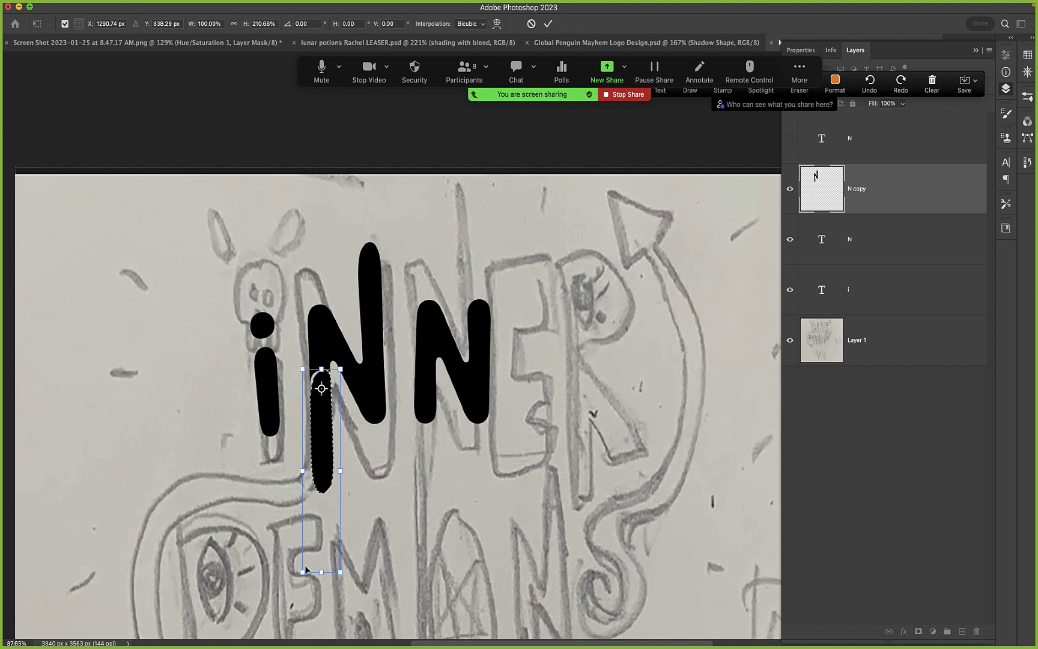
left_click_drag(322, 369, 316, 359)
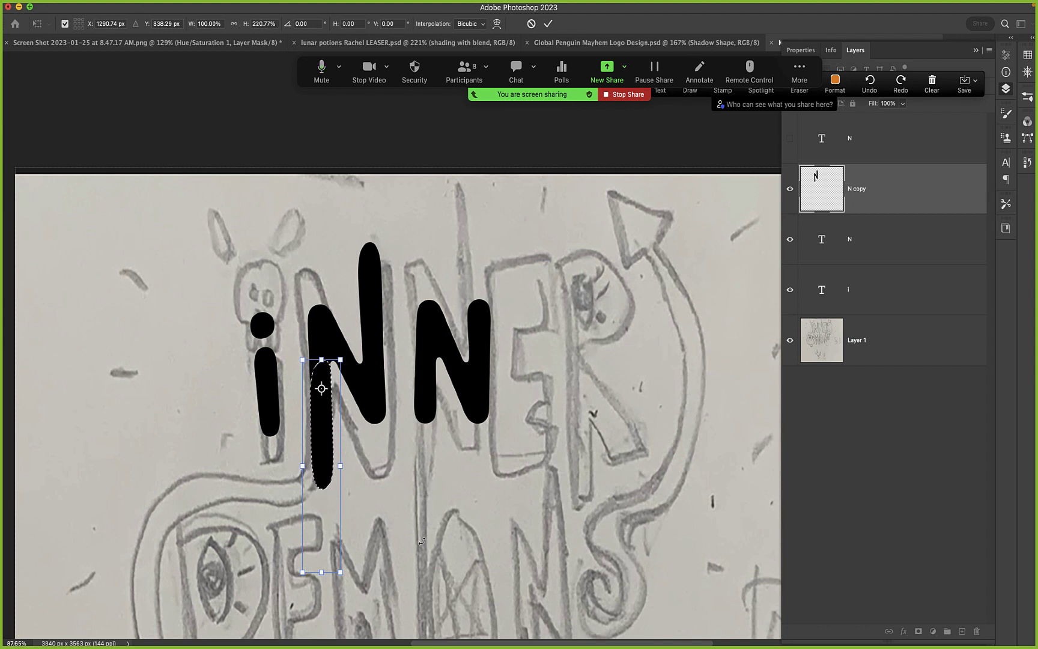
key("Return")
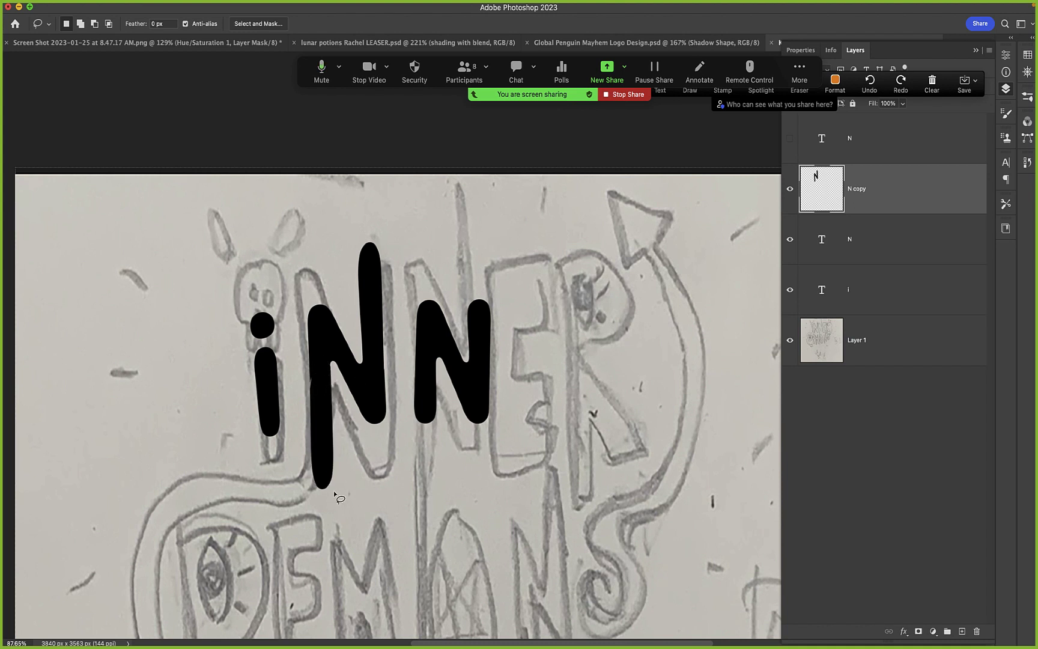
- Set the brush to 20 px with 11% smoothing for tracing the sketched tail
scroll(432, 454, "down", 5)
scroll(432, 454, "left", 5)
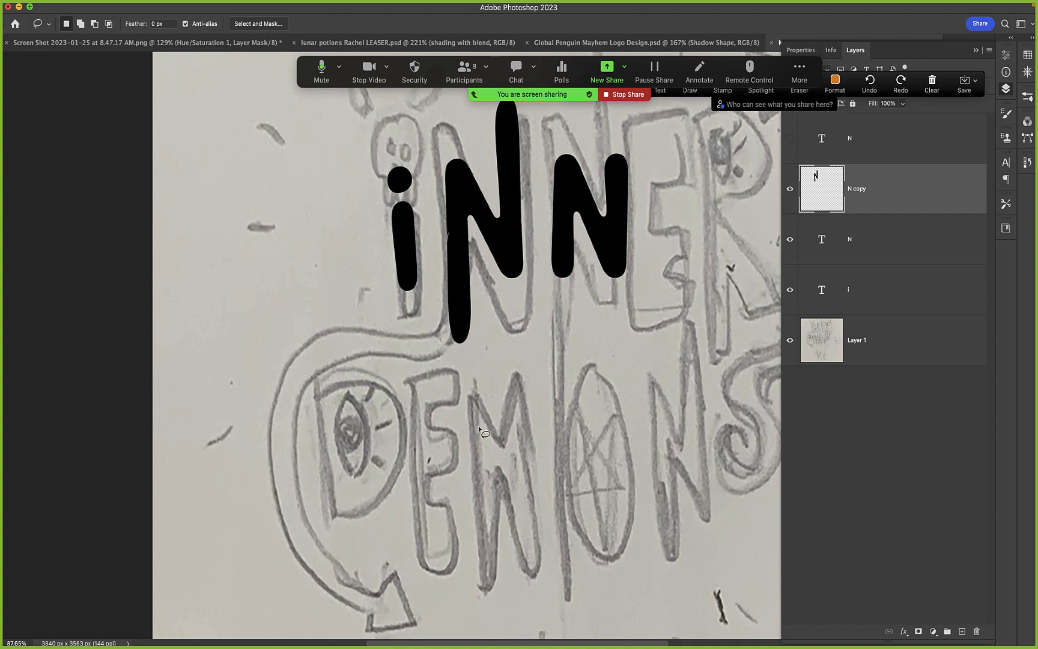
key("c")
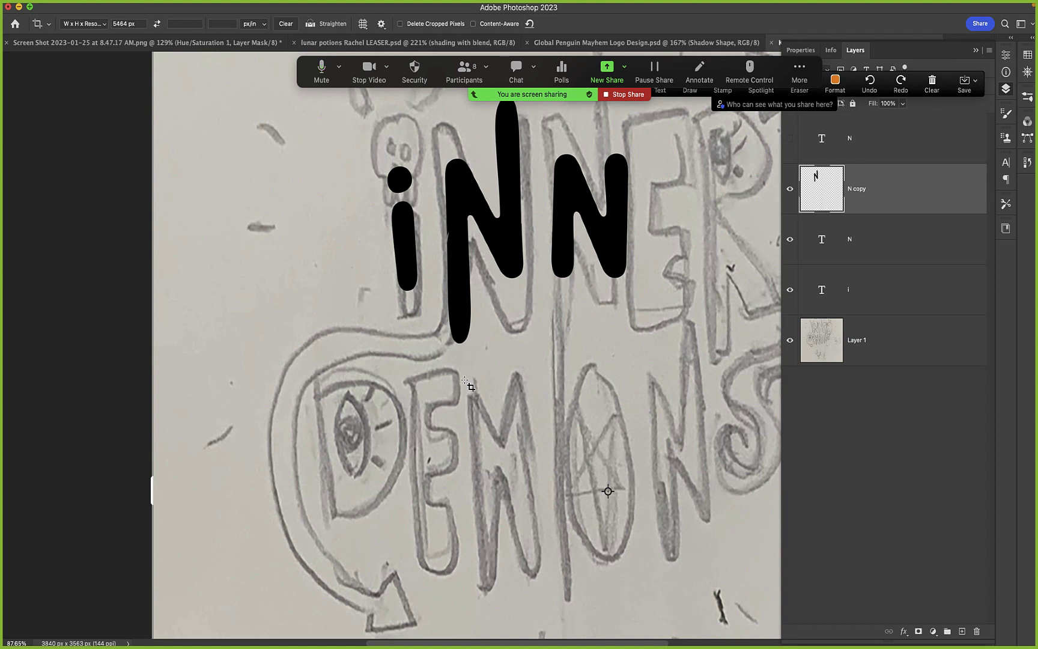
key("b")
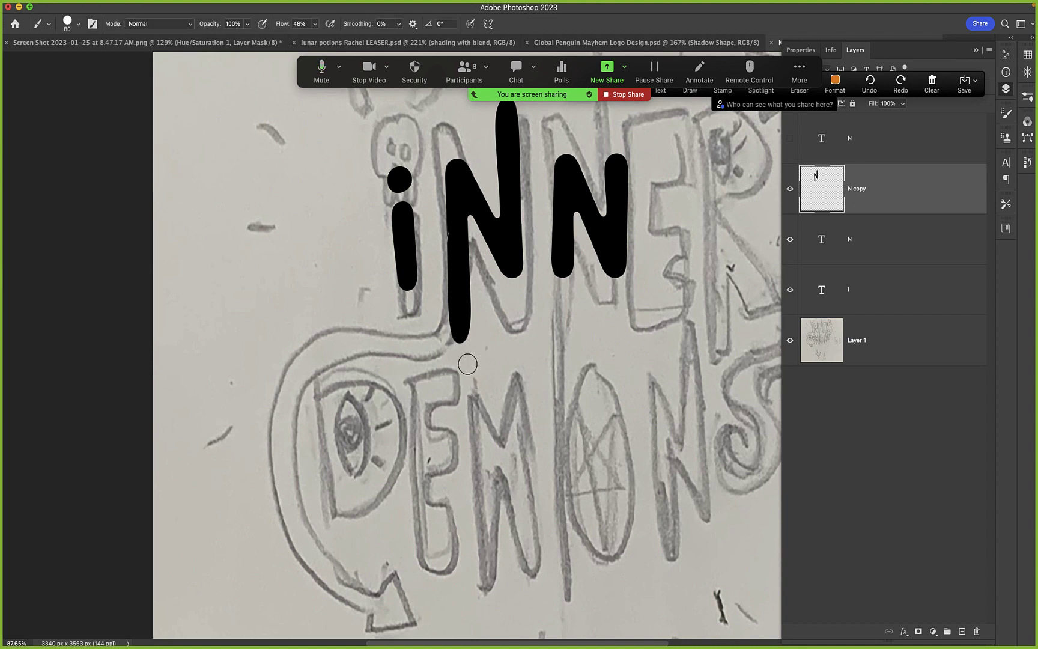
key("bracketleft")
key("bracketleft")
left_click(399, 23)
left_click_drag(398, 37, 409, 37)
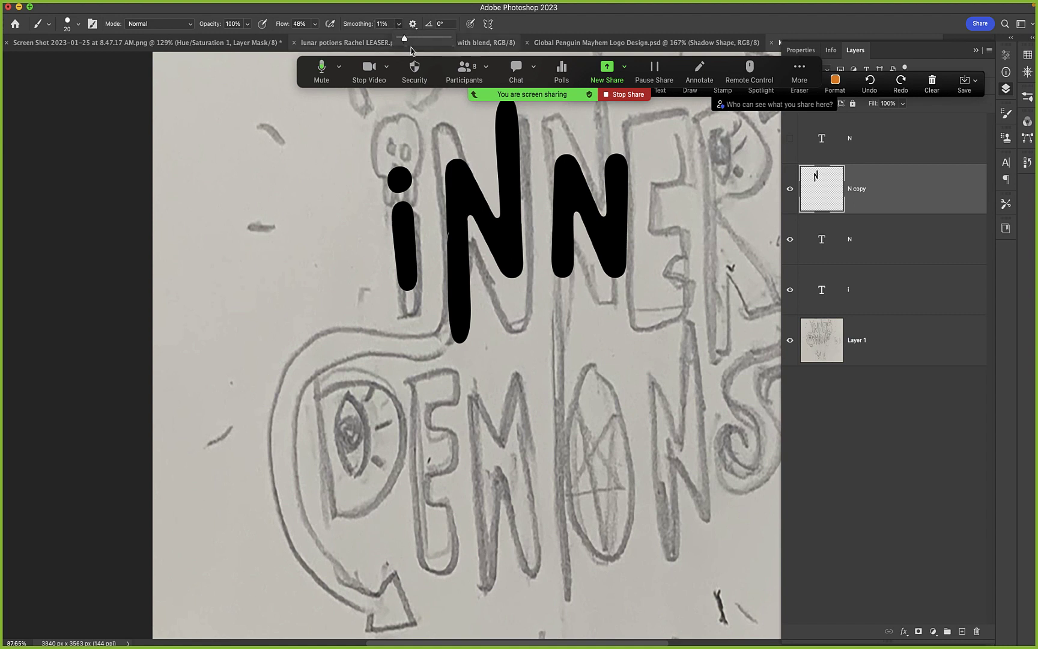
- Outline the curved tail and arrowhead from the first N's left stem over the sketch, thickening its inner edge and joint
mouse_move(452, 302)
left_mouse_down()
mouse_move(421, 343)
mouse_move(348, 334)
mouse_move(299, 354)
mouse_move(269, 423)
mouse_move(275, 488)
mouse_move(305, 559)
mouse_move(383, 629)
mouse_move(410, 622)
mouse_move(393, 574)
mouse_move(377, 597)
mouse_move(357, 565)
mouse_move(372, 597)
mouse_move(320, 548)
mouse_move(298, 498)
mouse_move(287, 423)
mouse_move(297, 391)
mouse_move(325, 363)
mouse_move(412, 359)
mouse_move(457, 341)
left_mouse_up()
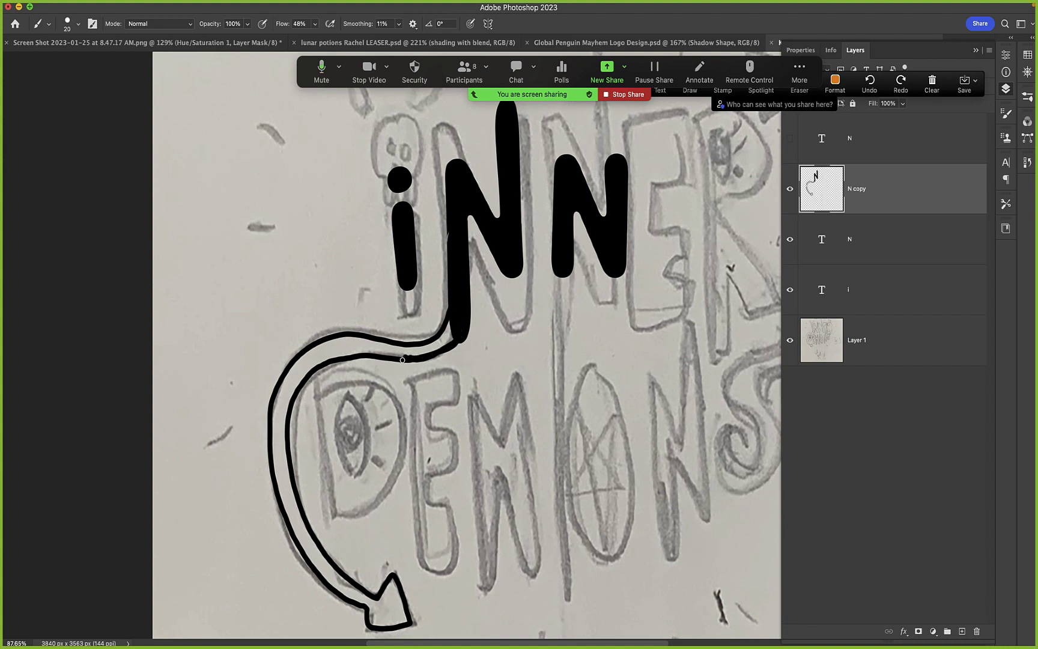
left_click_drag(425, 359, 461, 330)
left_click_drag(401, 359, 339, 355)
left_click_drag(299, 387, 281, 468)
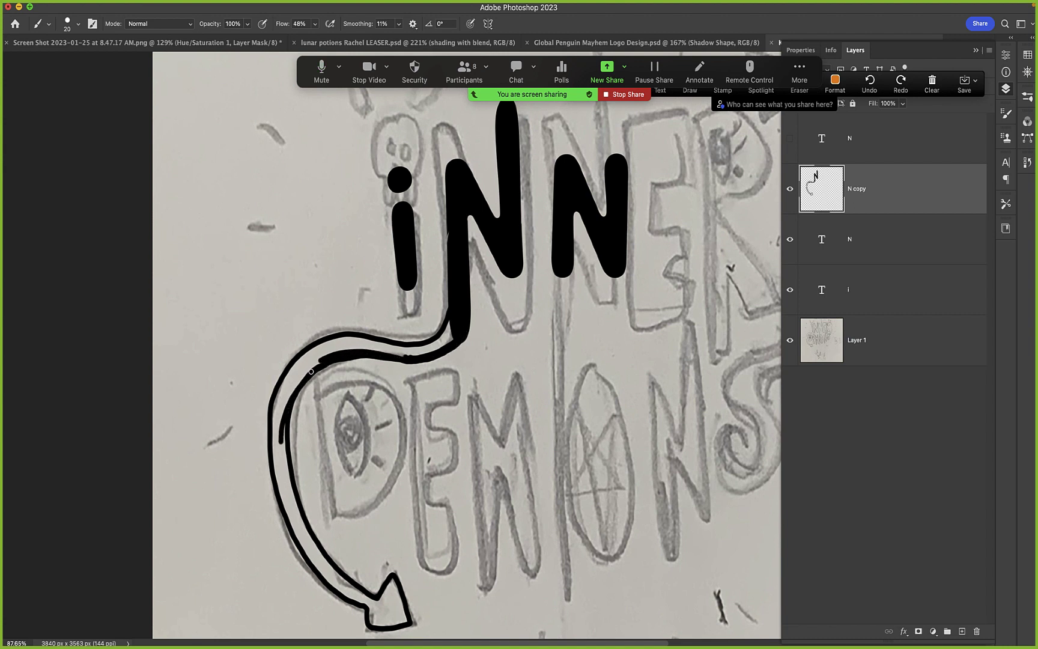
mouse_move(311, 371)
left_mouse_down()
mouse_move(329, 352)
mouse_move(301, 372)
mouse_move(375, 354)
mouse_move(336, 349)
mouse_move(423, 354)
left_mouse_up()
left_click_drag(450, 230, 451, 285)
- Fill the outlined tail and arrowhead with black using the Paint Bucket
key("g")
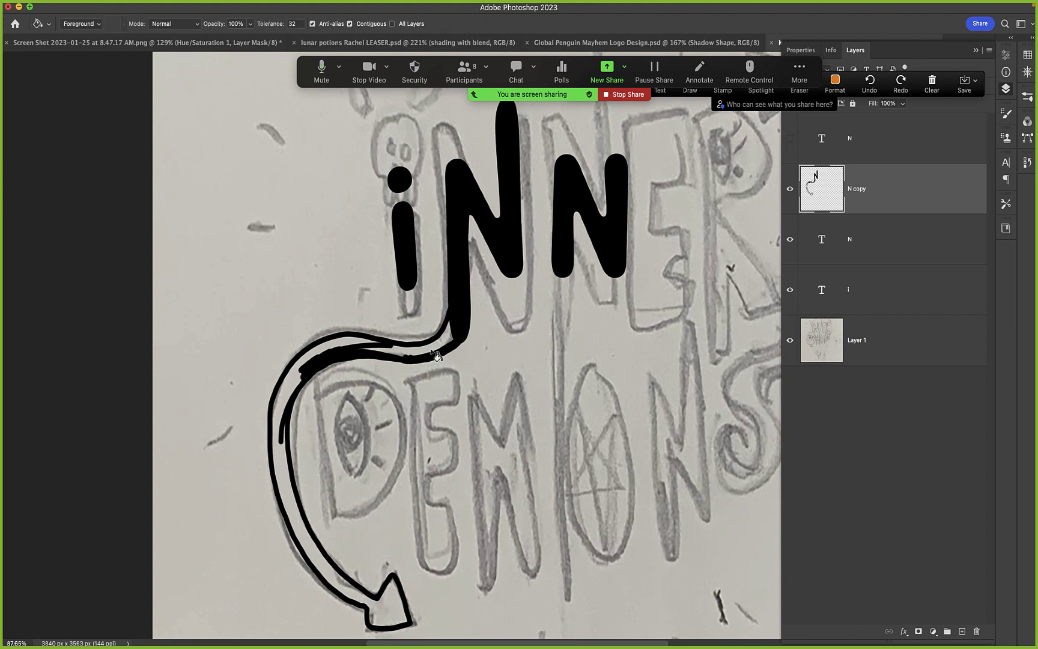
left_click(436, 358)
left_click(414, 359)
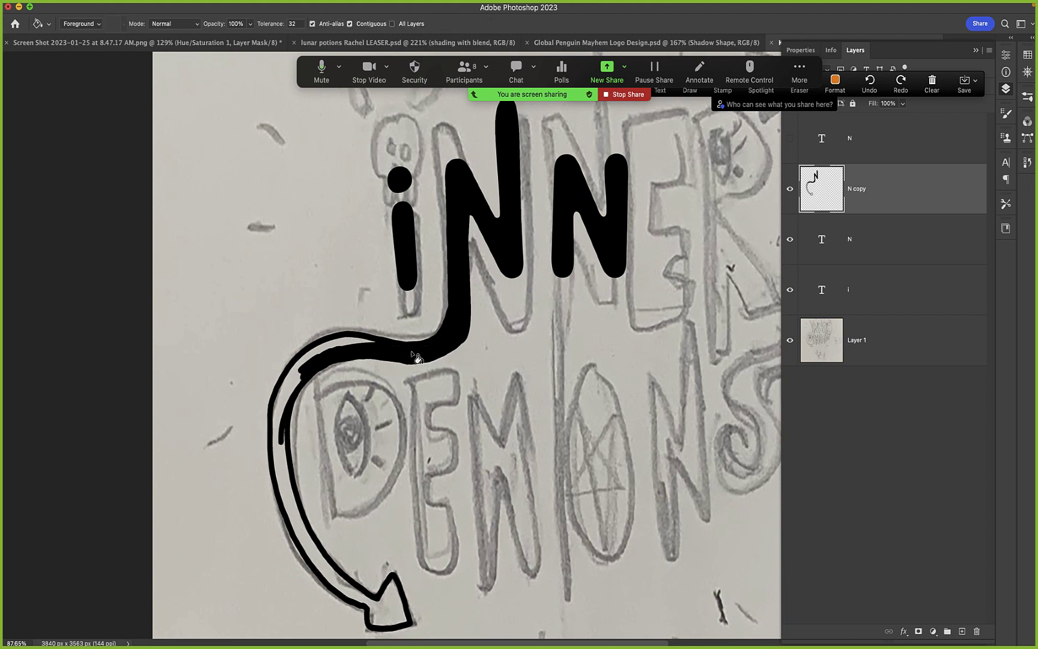
left_click(327, 346)
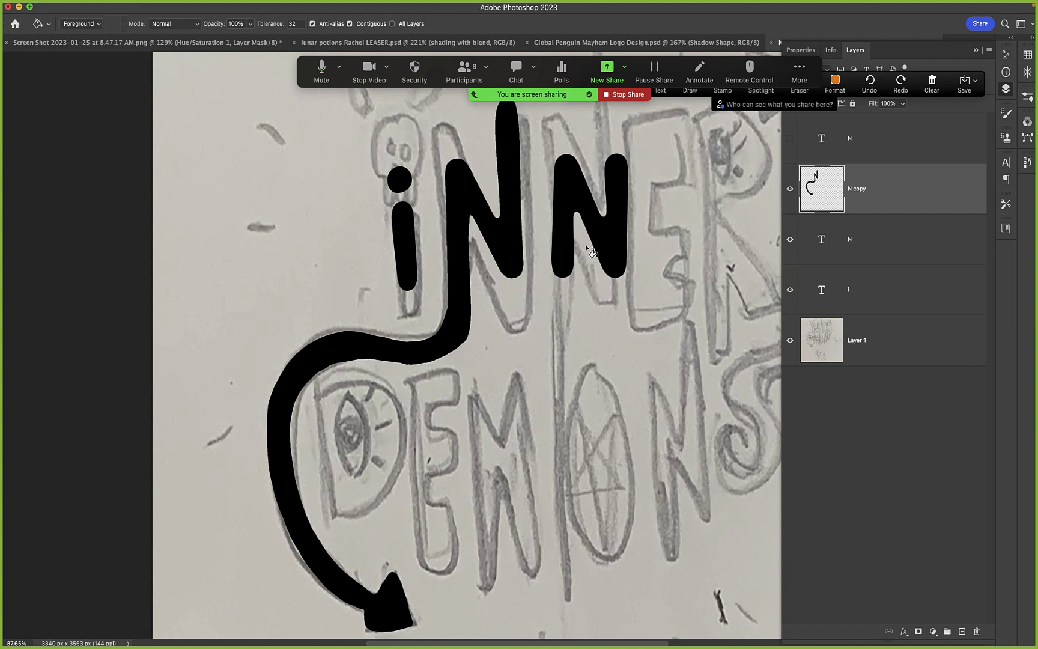
- Duplicate the second N's text layer, hide the original as a backup, and select the copy
left_click_drag(603, 393, 433, 462)
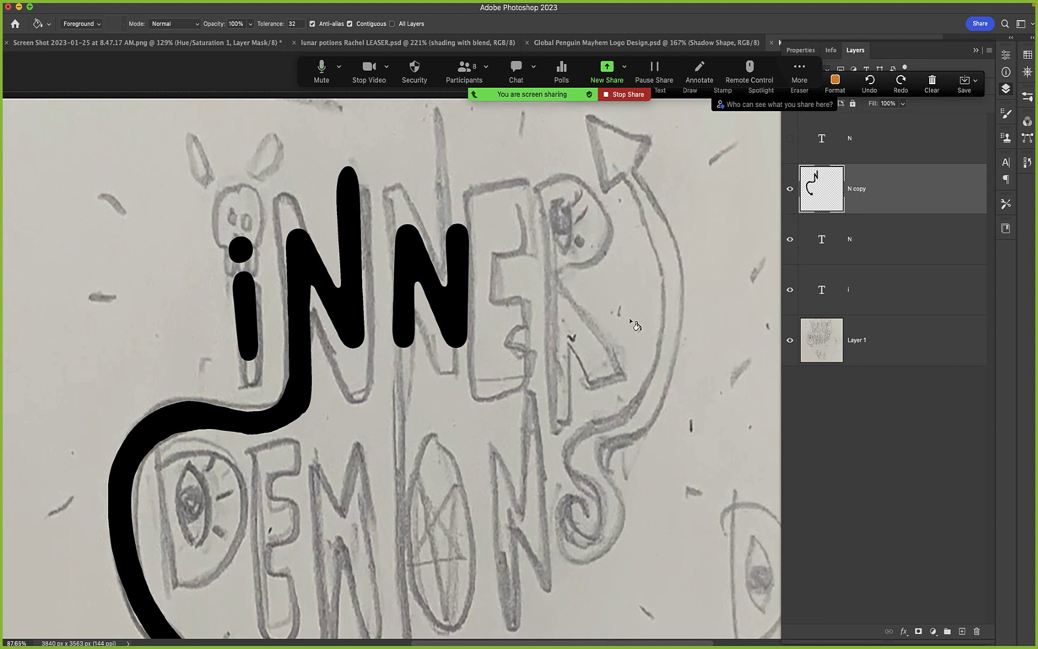
left_click(889, 251)
left_click(790, 239)
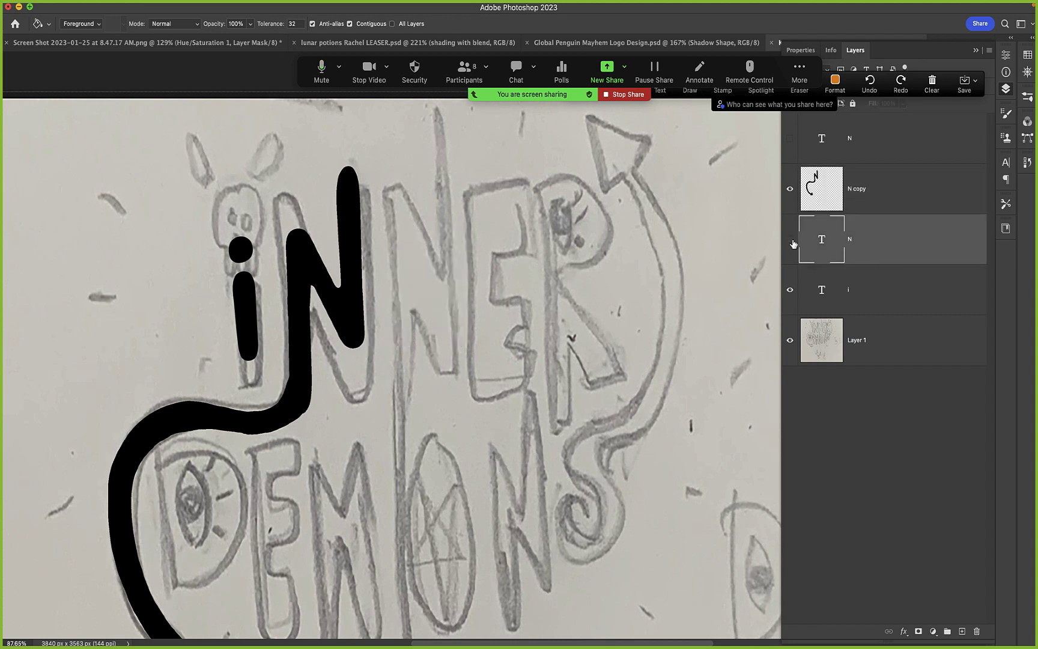
left_click(790, 239)
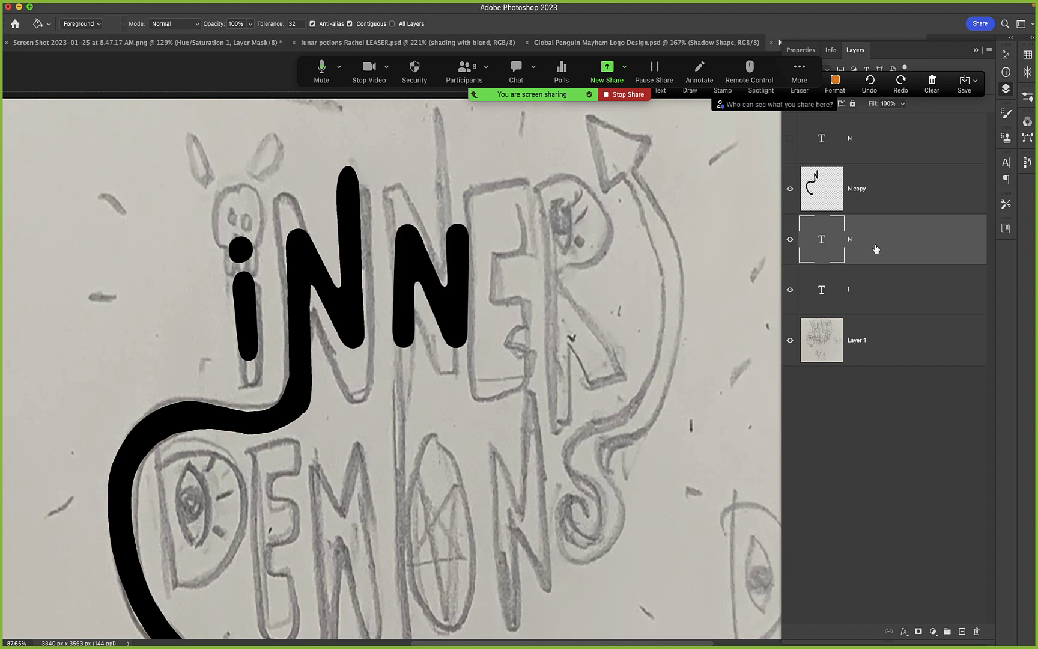
left_click_drag(877, 247, 877, 264)
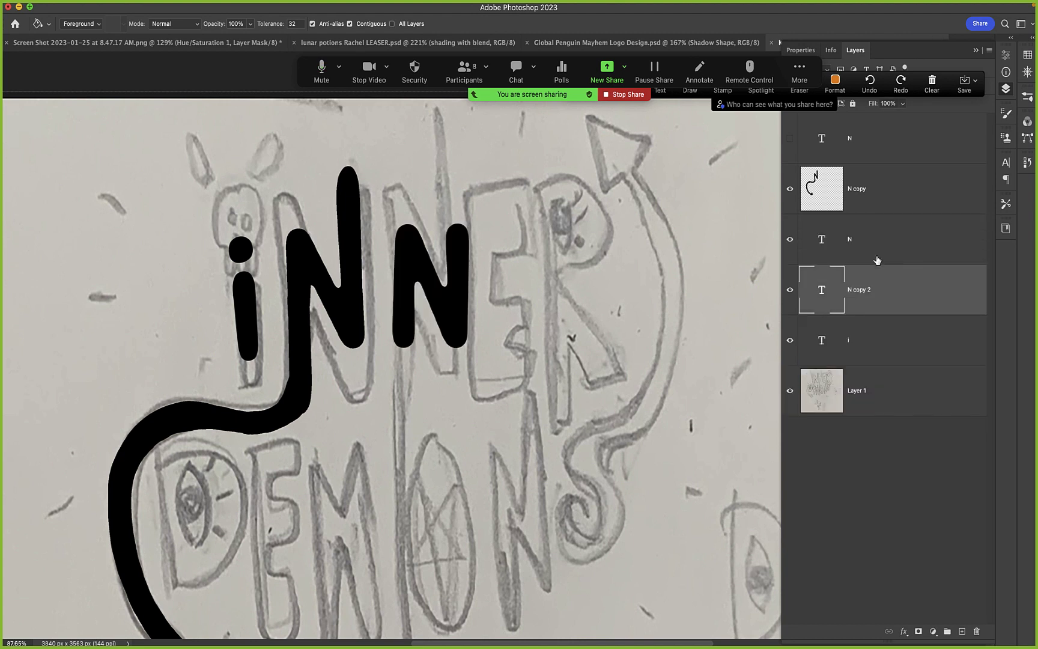
left_click(858, 250)
left_click(790, 239)
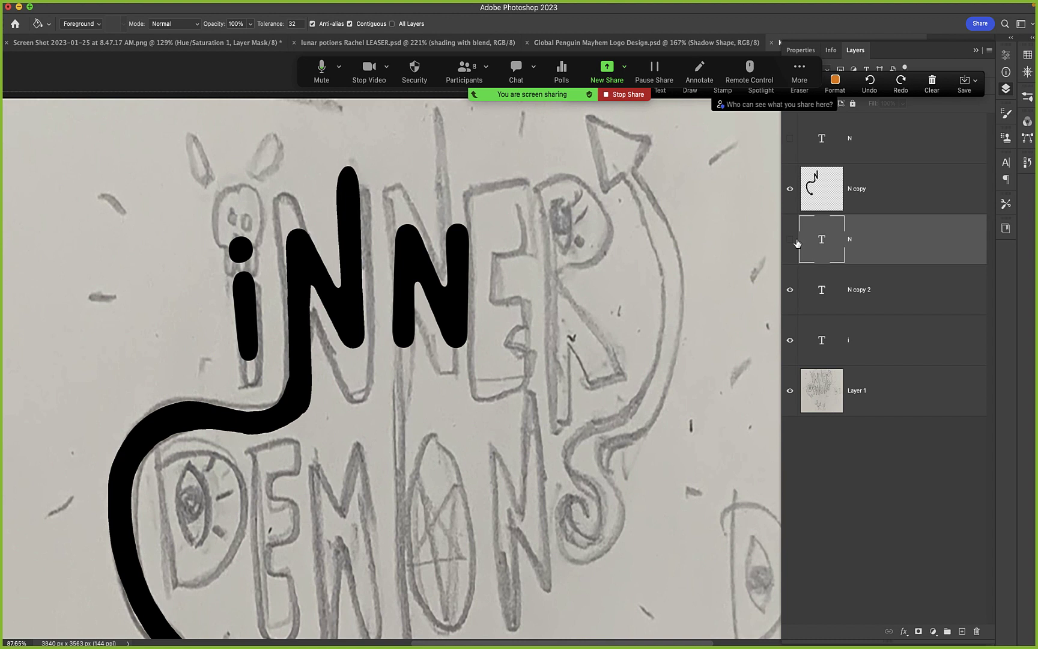
left_click(885, 294)
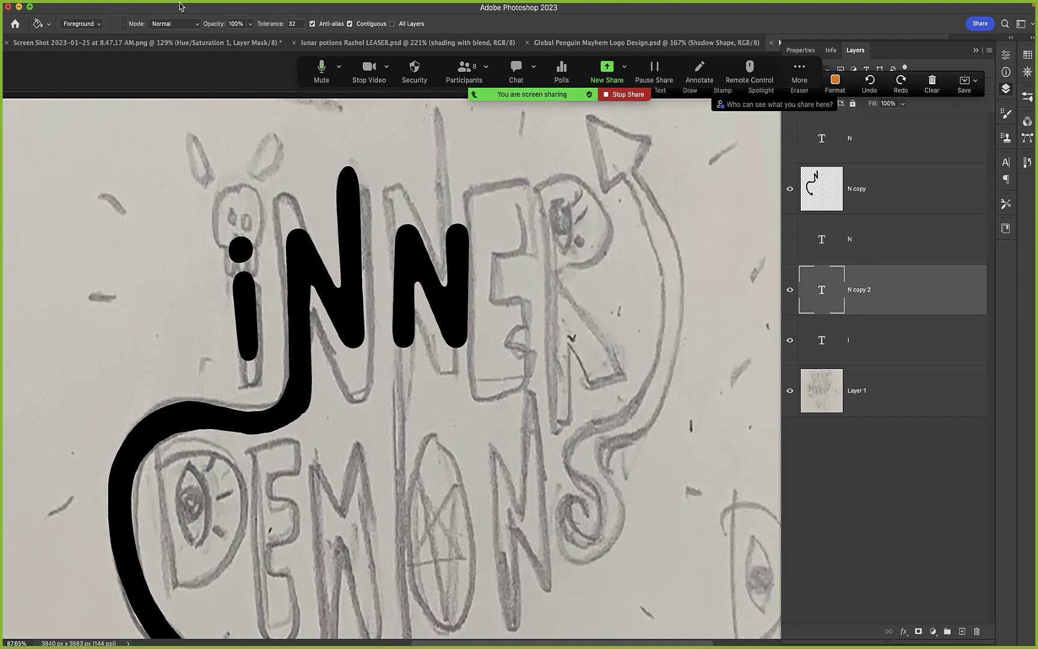
- Rasterize the duplicated second N's type layer
mouse_move(181, 8)
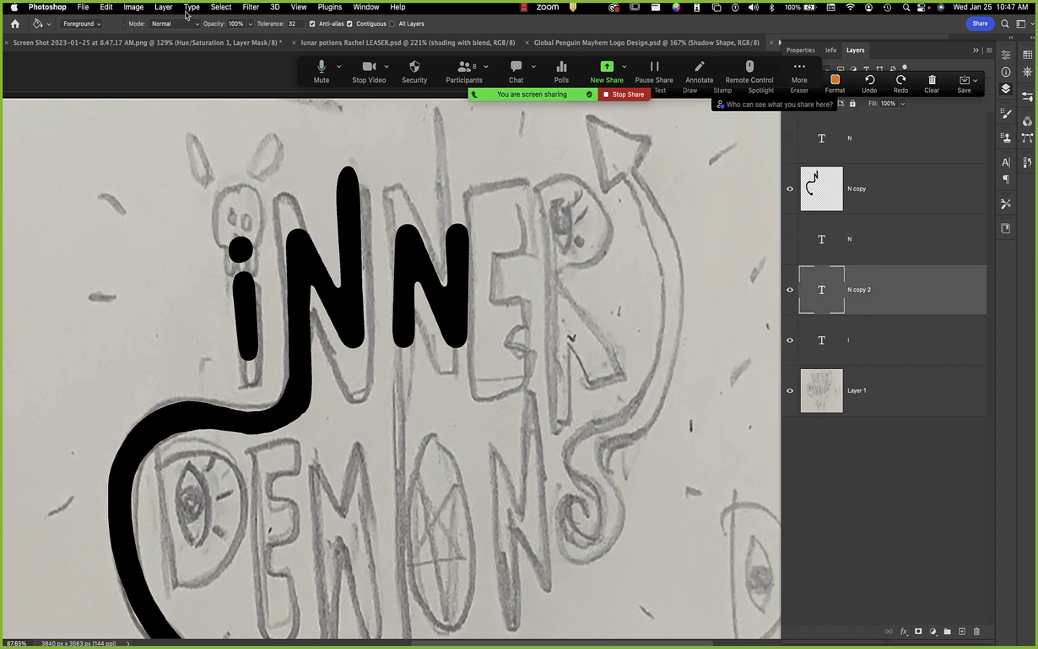
left_click(192, 7)
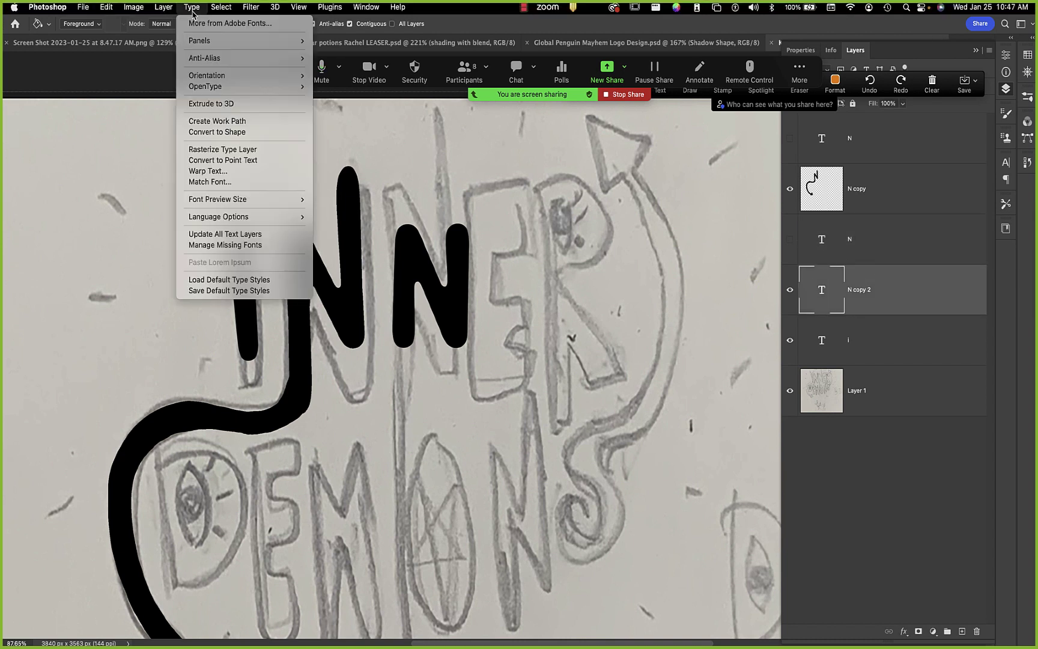
left_click(237, 151)
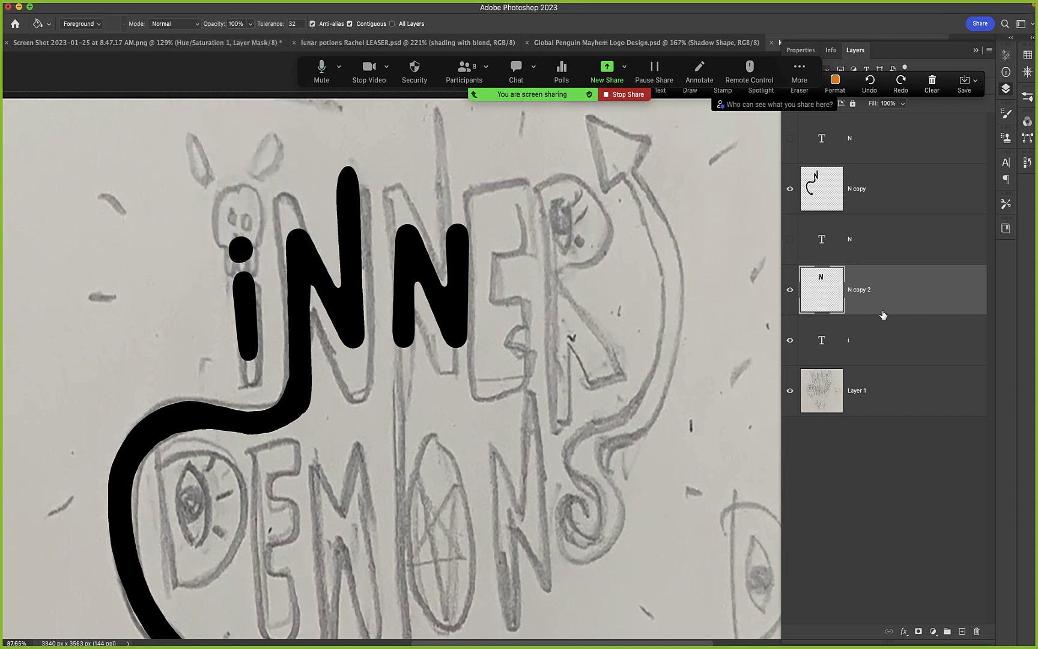
- Warp the second N to the sketch, stretching its right stem up into a tall spike and its left stem down to a narrow point
key("ctrl+t")
left_click(497, 23)
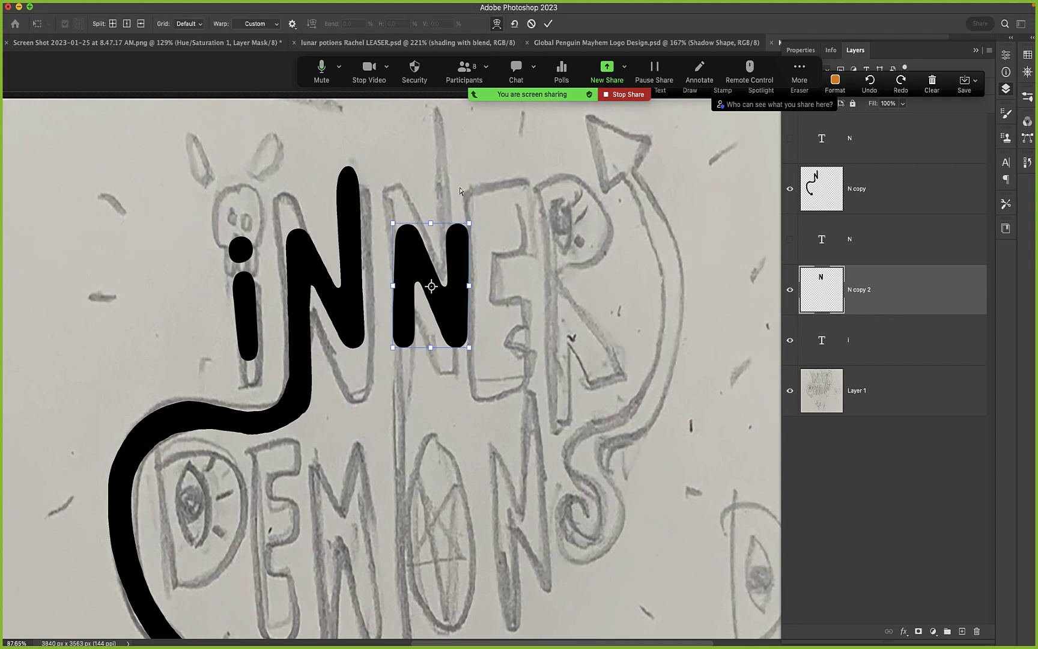
left_click_drag(463, 231, 454, 189)
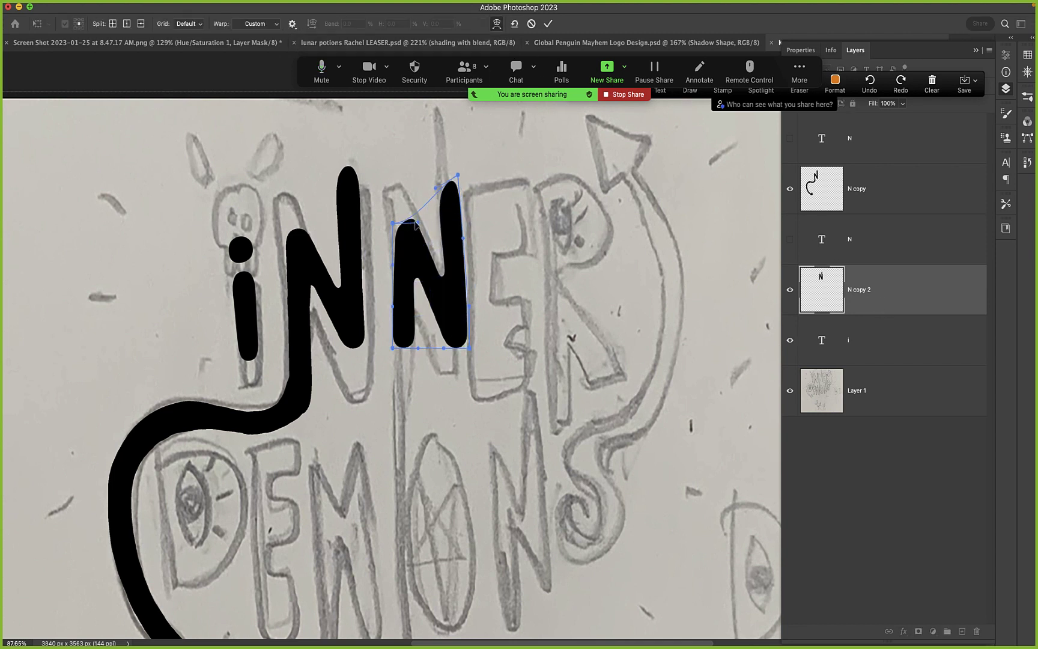
left_click_drag(414, 225, 447, 152)
left_click_drag(460, 334, 407, 385)
left_click_drag(445, 299, 445, 360)
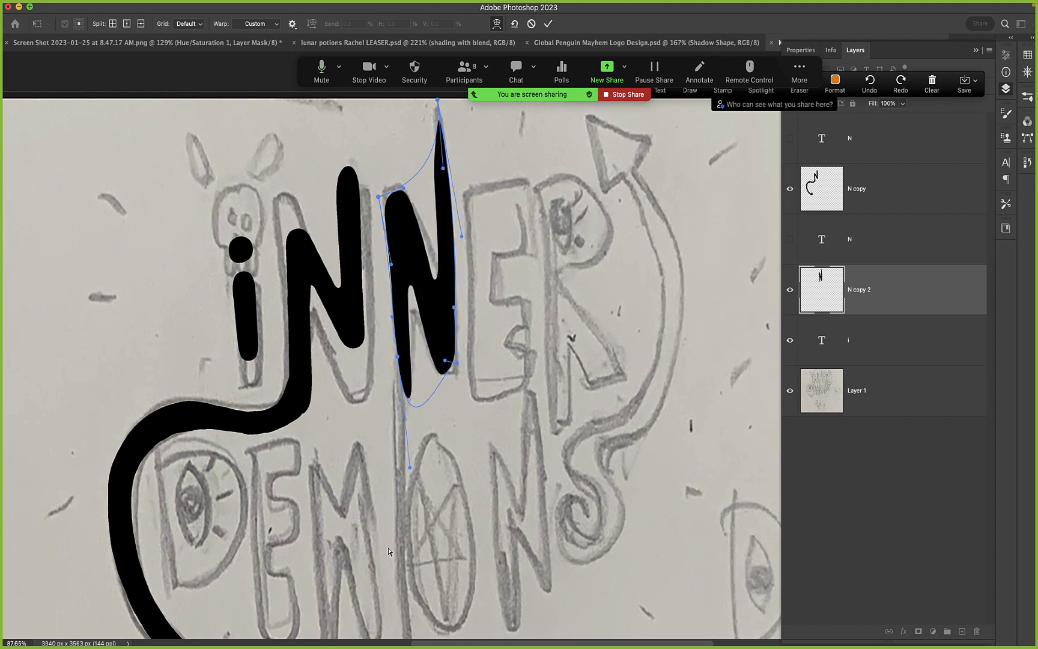
key("Return")
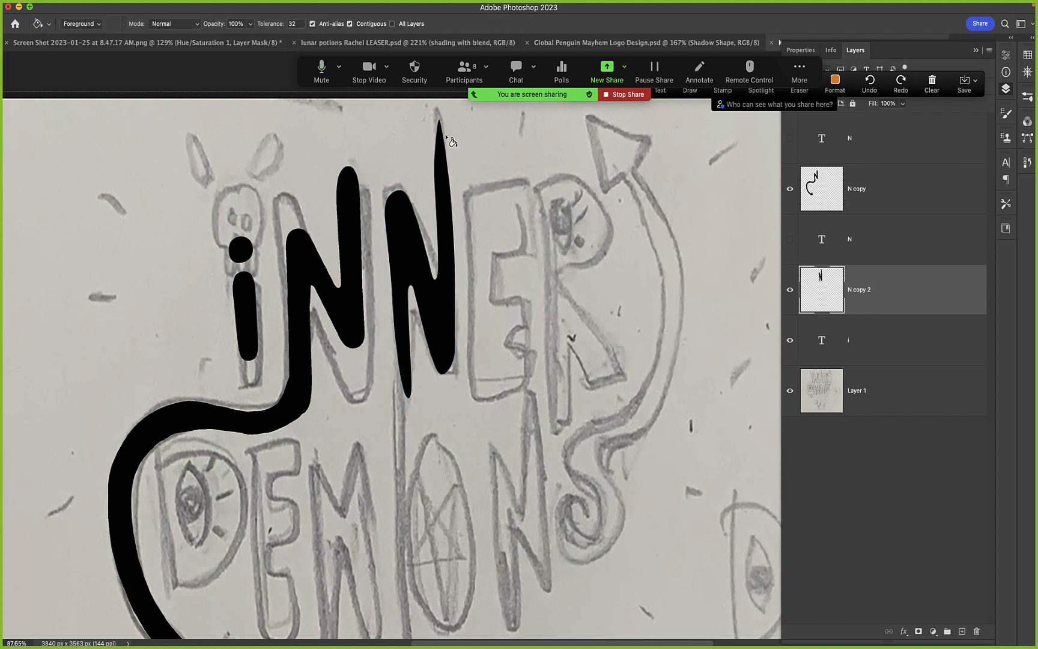